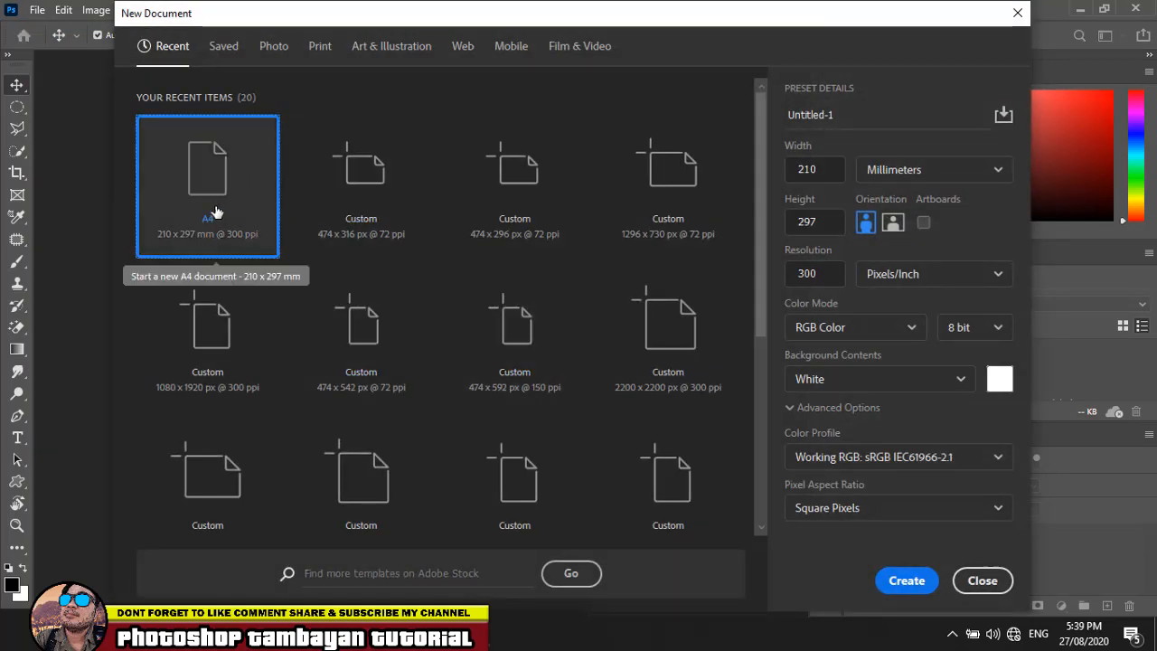
# Step: Create a portrait A4 document measured in inches, 8.268 x 11.693 at 300 pixels/inch, RGB Color, with a white background
pyautogui.click(951, 172)
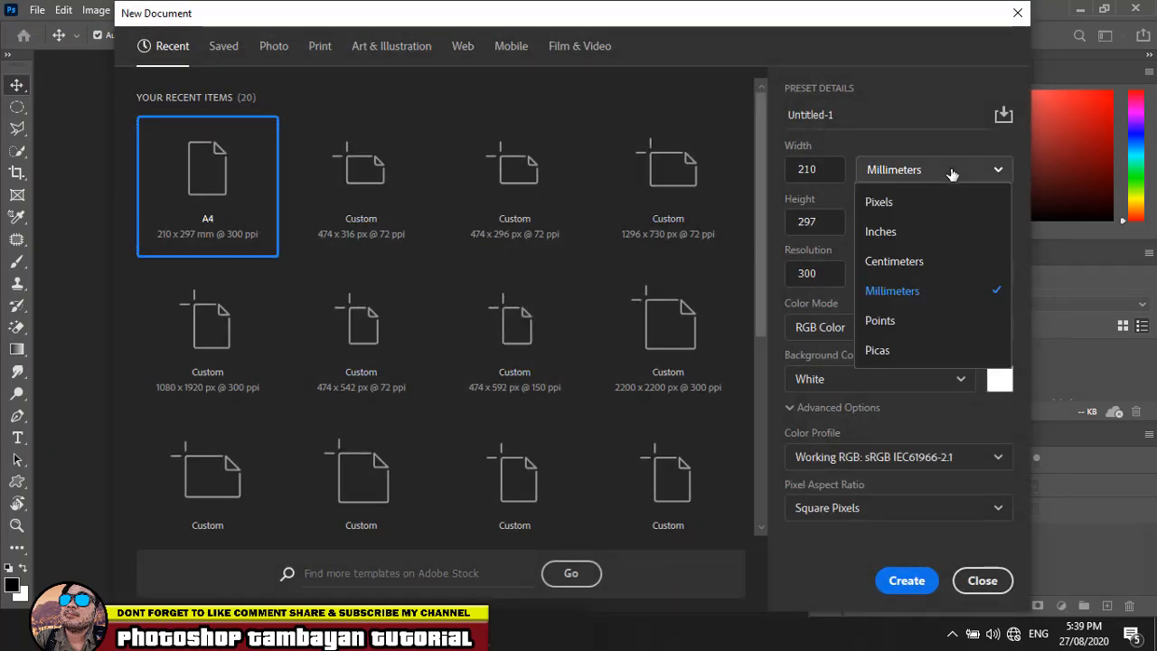
pyautogui.click(907, 233)
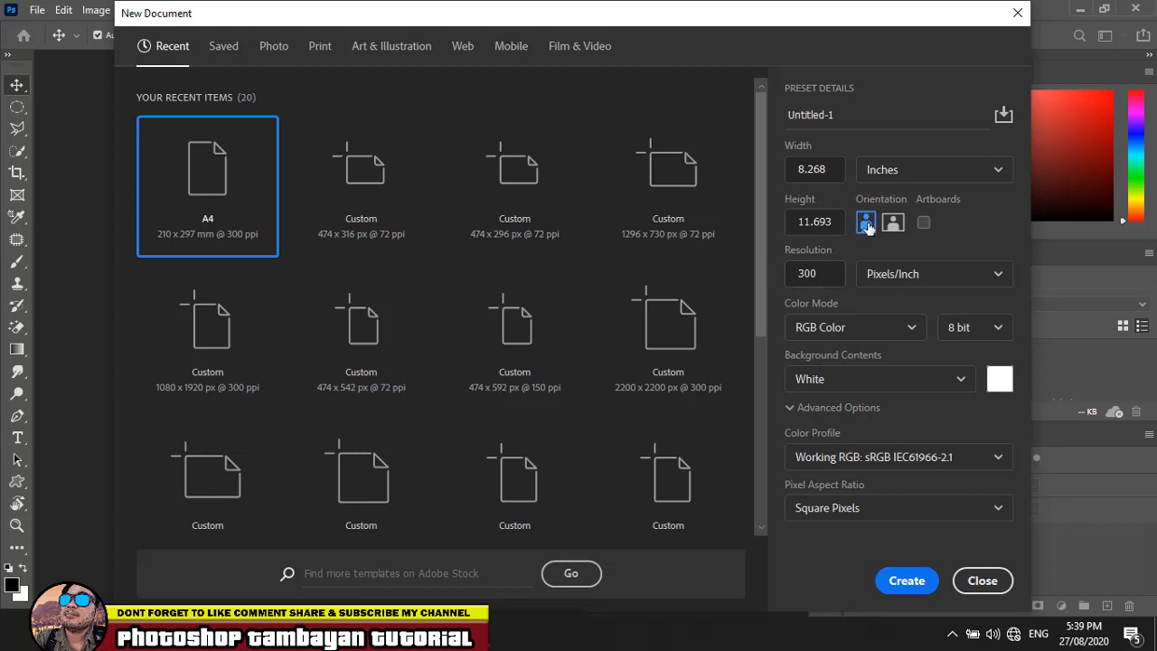
pyautogui.click(905, 582)
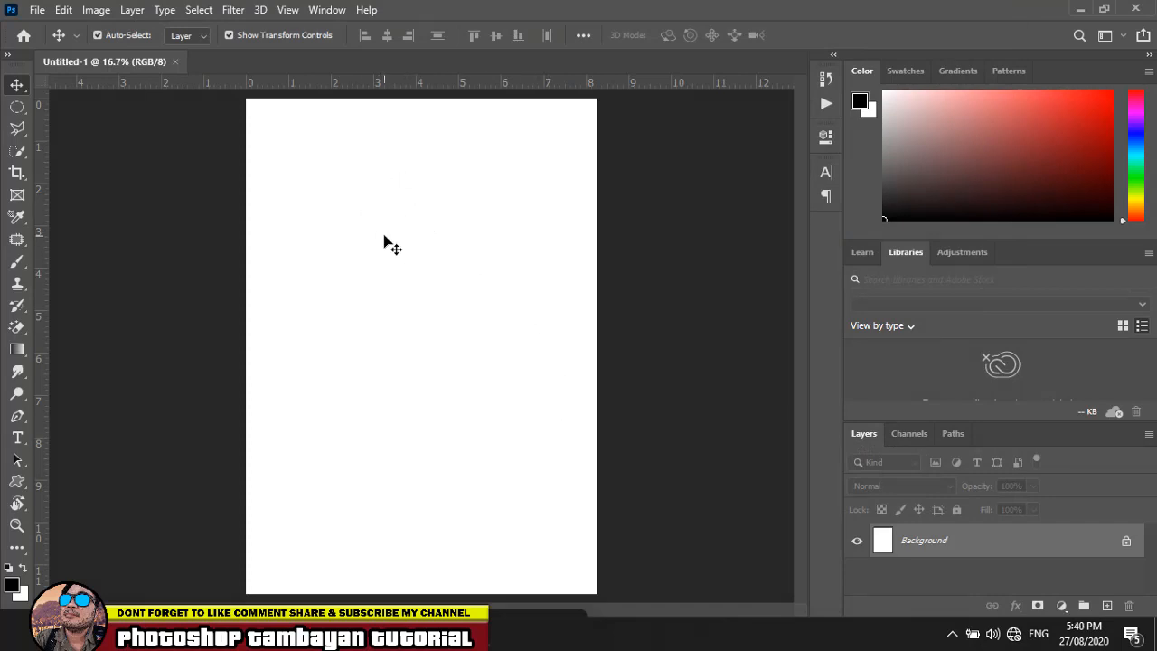
# Step: Place image 6, the back view of the player, from the warriors folder into the document
pyautogui.click(194, 565)
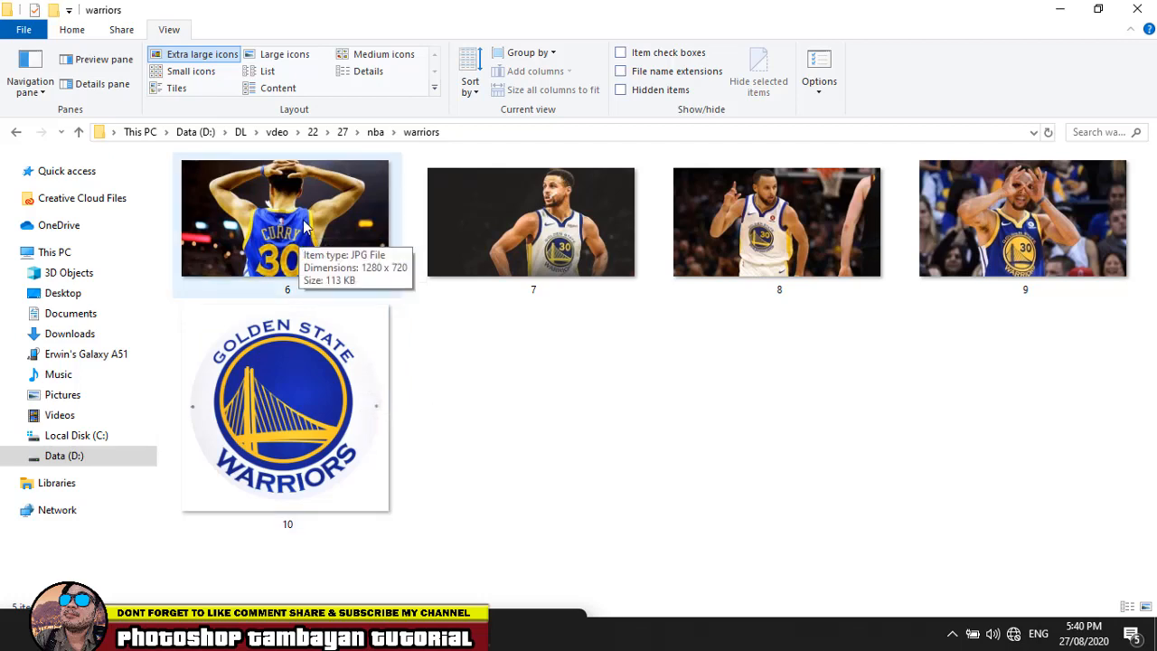
pyautogui.moveTo(304, 228); pyautogui.dragTo(412, 318)
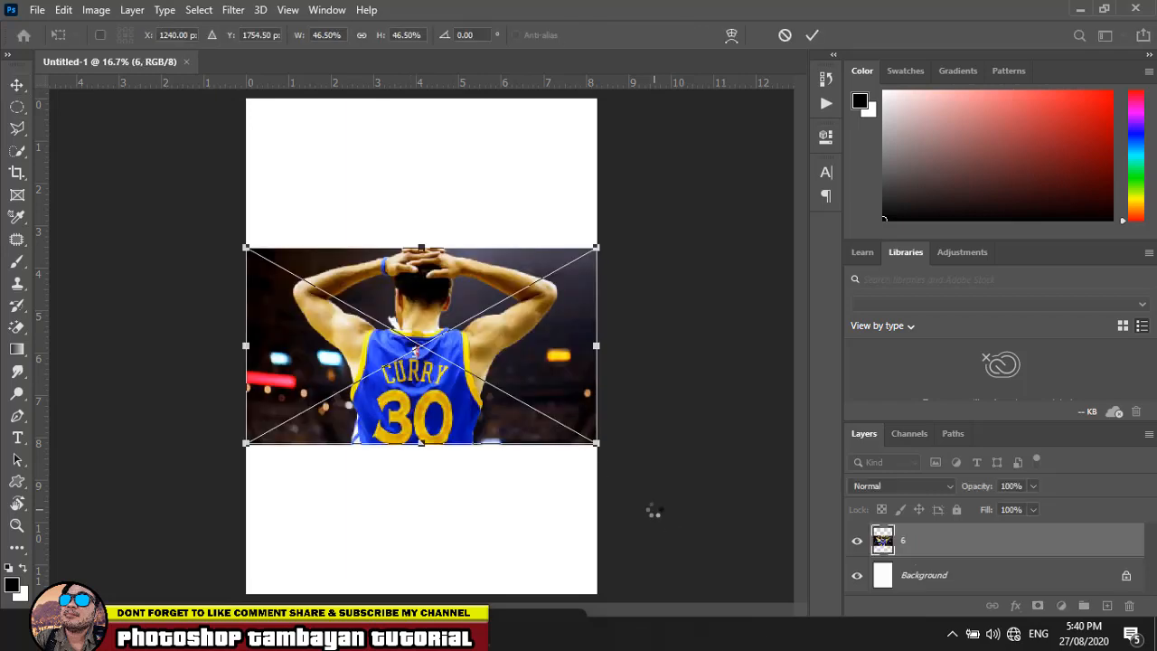
pyautogui.press('Return')
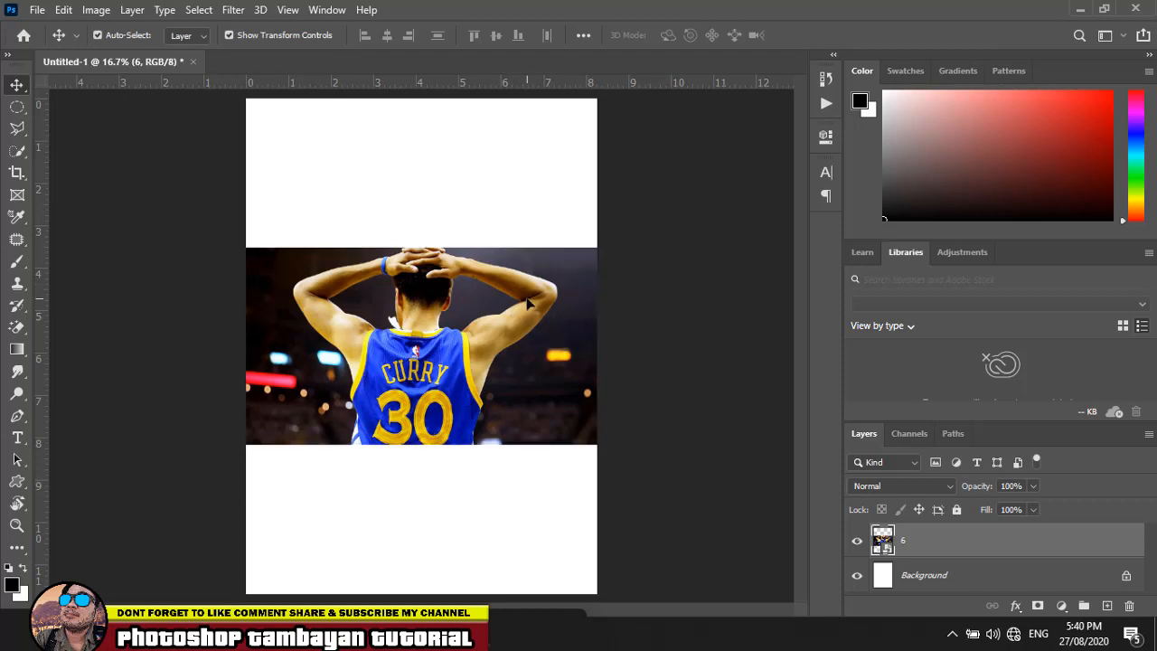
# Step: Scale the placed photo to about 54.25% and center it horizontally on the page
pyautogui.press('ctrl')
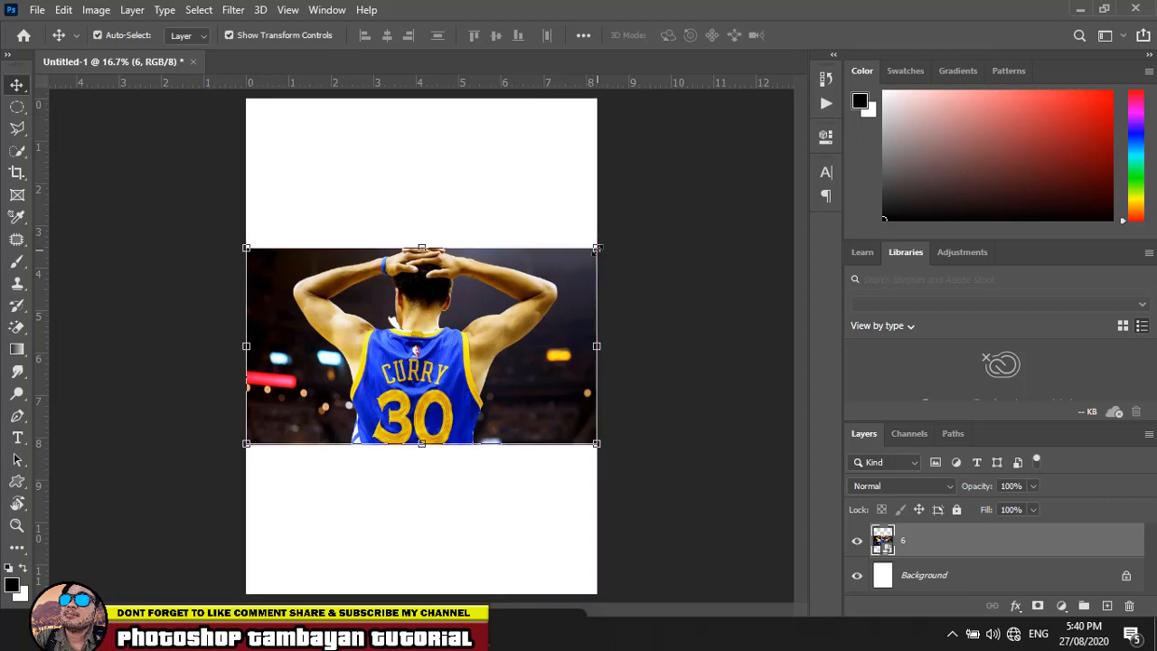
pyautogui.moveTo(597, 249); pyautogui.dragTo(672, 204)
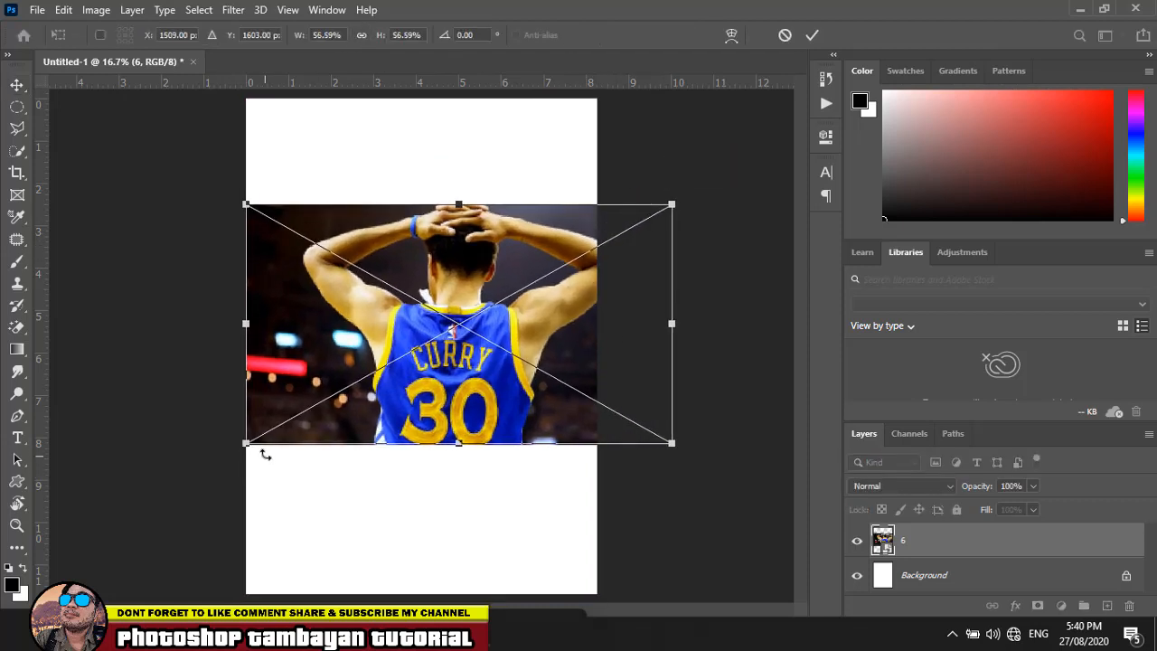
pyautogui.moveTo(246, 445); pyautogui.dragTo(219, 460)
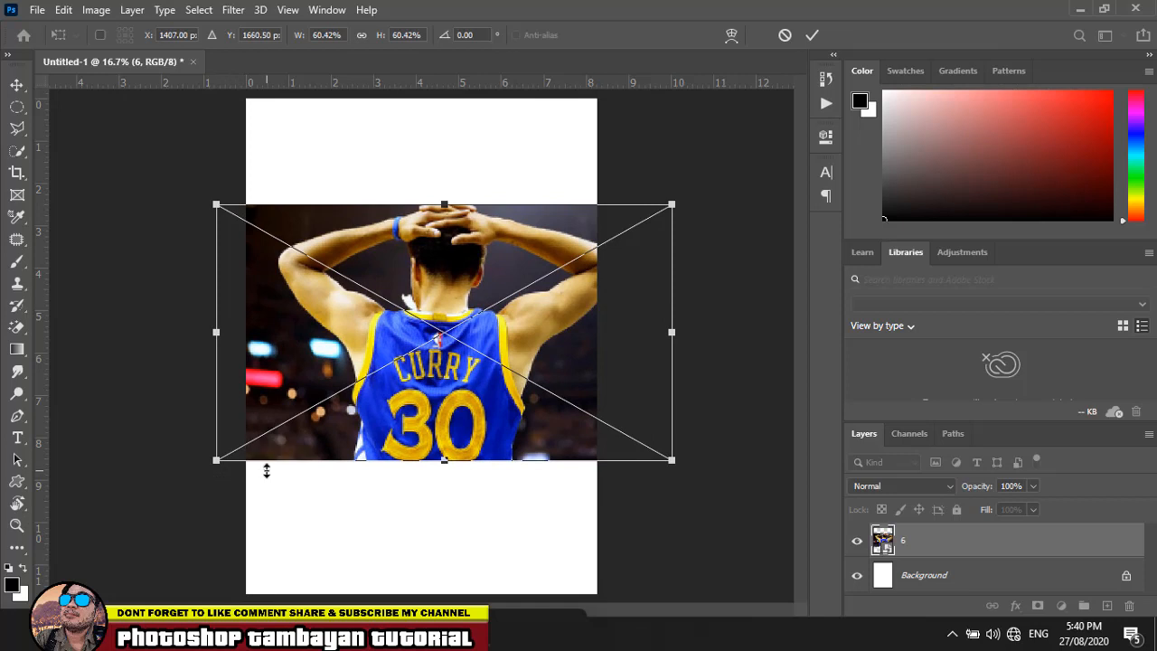
pyautogui.press('Return')
pyautogui.moveTo(500, 374); pyautogui.dragTo(476, 381)
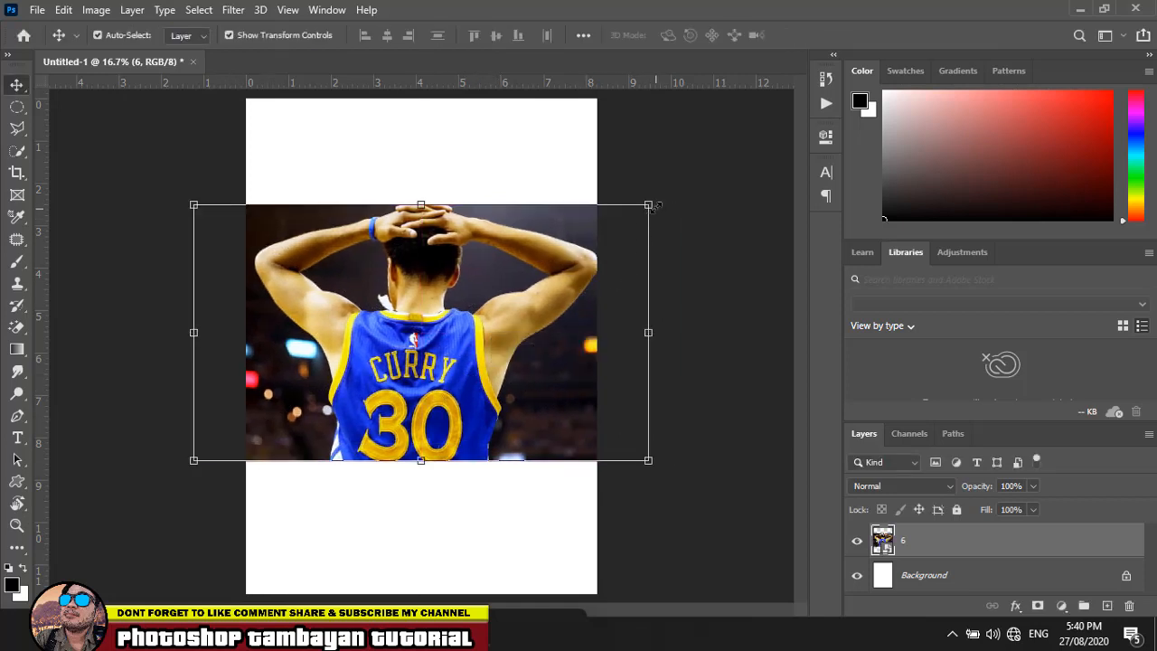
pyautogui.moveTo(651, 205); pyautogui.dragTo(603, 232)
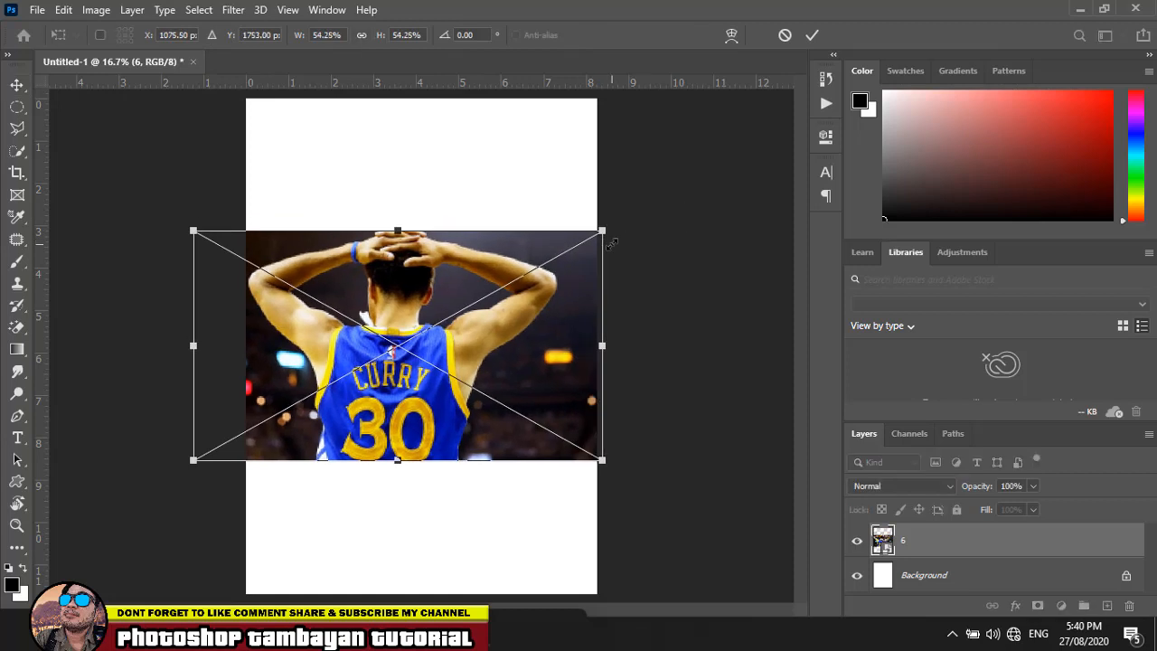
pyautogui.press('Return')
pyautogui.moveTo(480, 341); pyautogui.dragTo(486, 343)
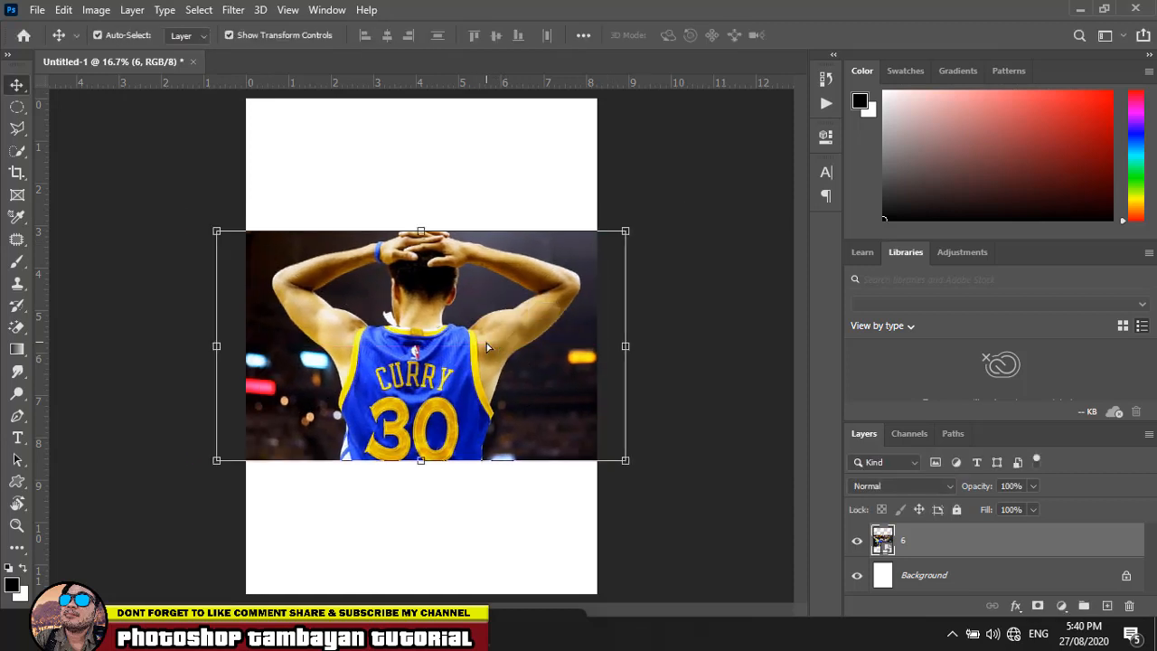
pyautogui.click(727, 332)
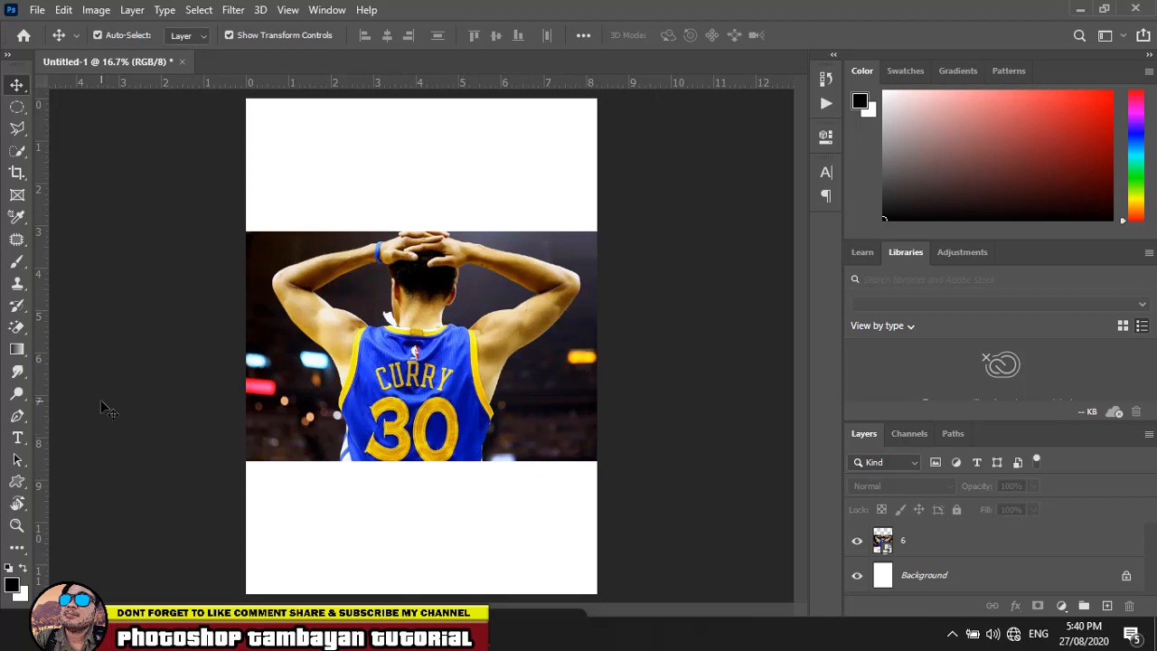
# Step: Start a Pen tool path at the jersey's lower right corner and trace up the torso's right edge past the armhole
pyautogui.click(16, 418)
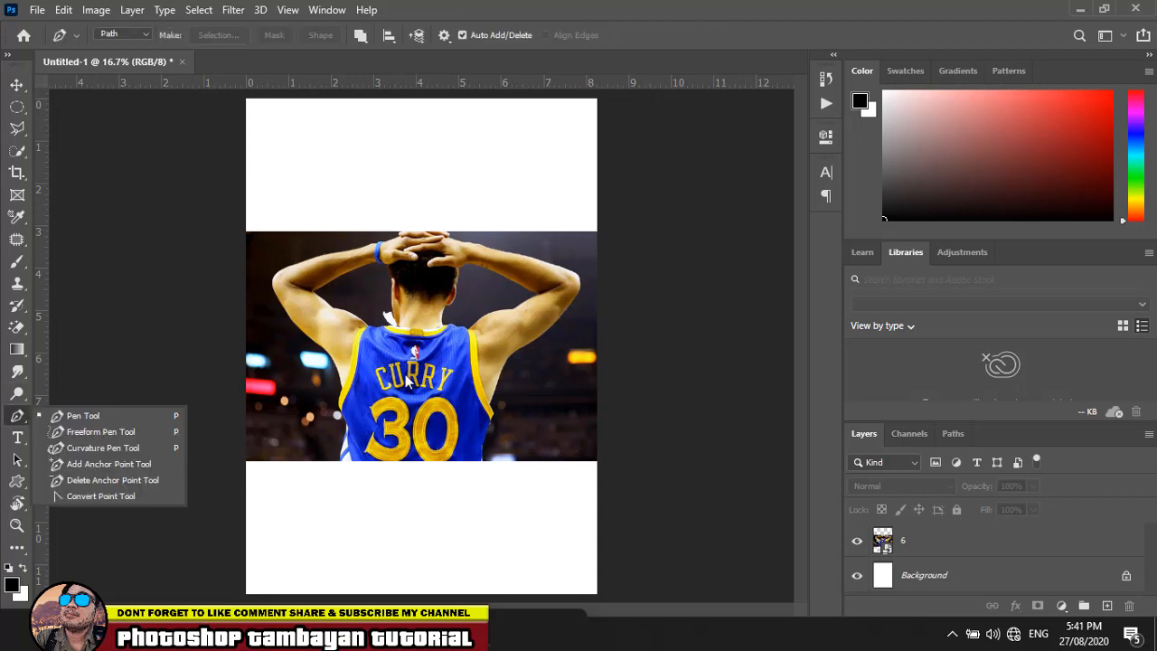
pyautogui.click(91, 415)
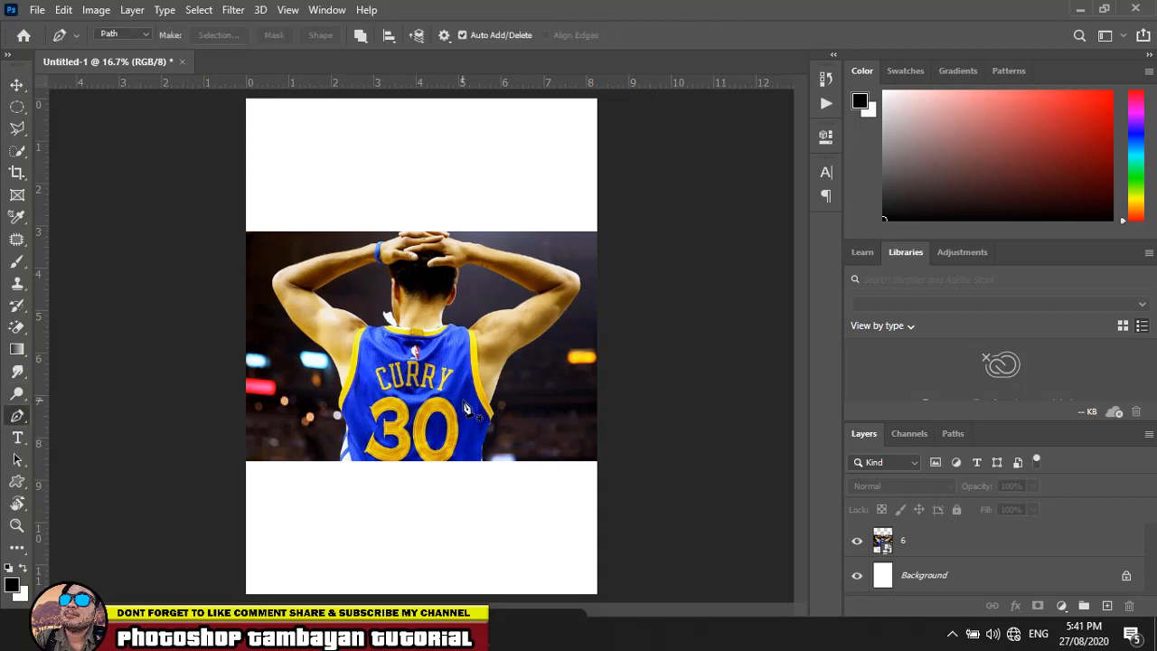
pyautogui.scroll(6, 501, 464)
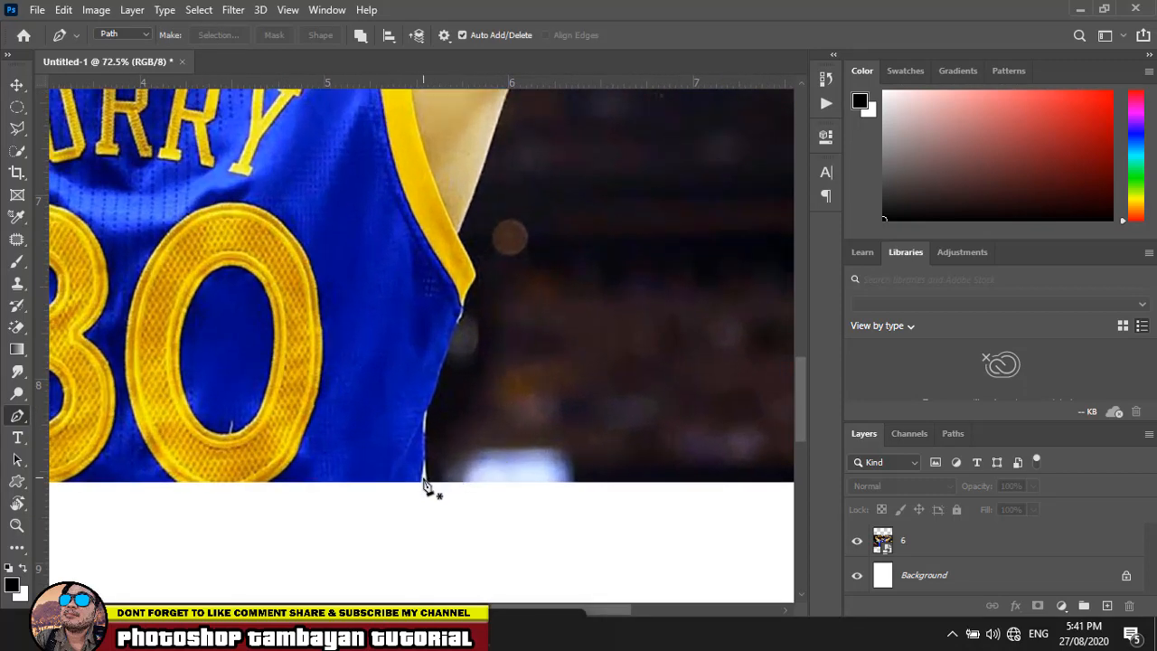
pyautogui.click(423, 479)
pyautogui.click(421, 421)
pyautogui.click(450, 331)
pyautogui.click(463, 299)
pyautogui.scroll(1, 463, 298)
pyautogui.click(472, 317)
pyautogui.click(464, 295)
pyautogui.click(454, 275)
pyautogui.scroll(3, 461, 262)
pyautogui.click(511, 251)
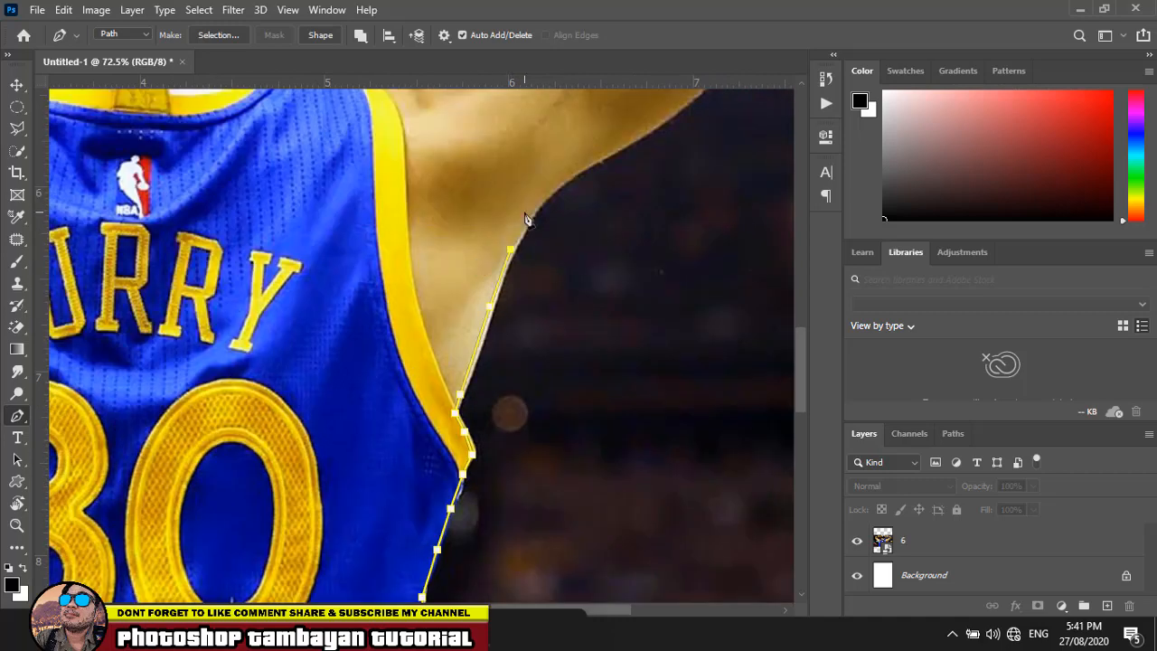
# Step: Continue the path along the underside of the right upper arm, around the elbow and onto the forearm
pyautogui.click(529, 219)
pyautogui.click(597, 159)
pyautogui.click(511, 341)
pyautogui.click(651, 238)
pyautogui.click(675, 194)
pyautogui.scroll(2, 674, 190)
pyautogui.click(515, 185)
pyautogui.click(306, 144)
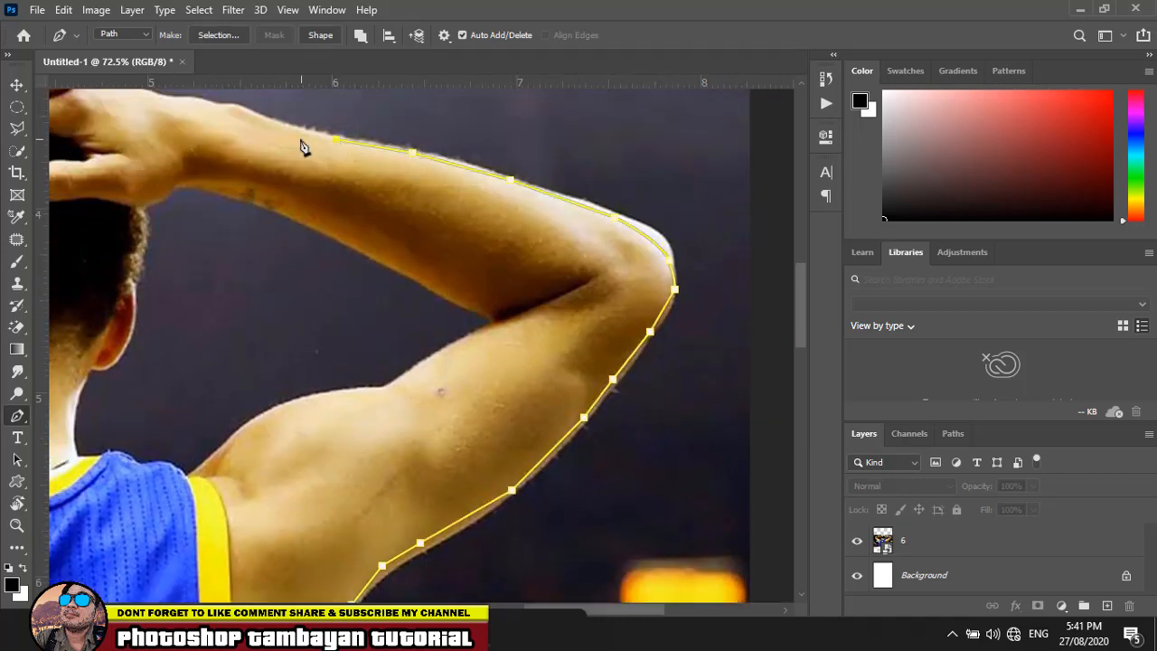
# Step: Continue the path along the rest of the right forearm and over the clasped hands
pyautogui.moveTo(306, 144); pyautogui.dragTo(486, 374)
pyautogui.click(434, 362)
pyautogui.click(374, 328)
pyautogui.click(262, 312)
pyautogui.click(208, 312)
pyautogui.click(163, 318)
pyautogui.moveTo(163, 324); pyautogui.dragTo(515, 247)
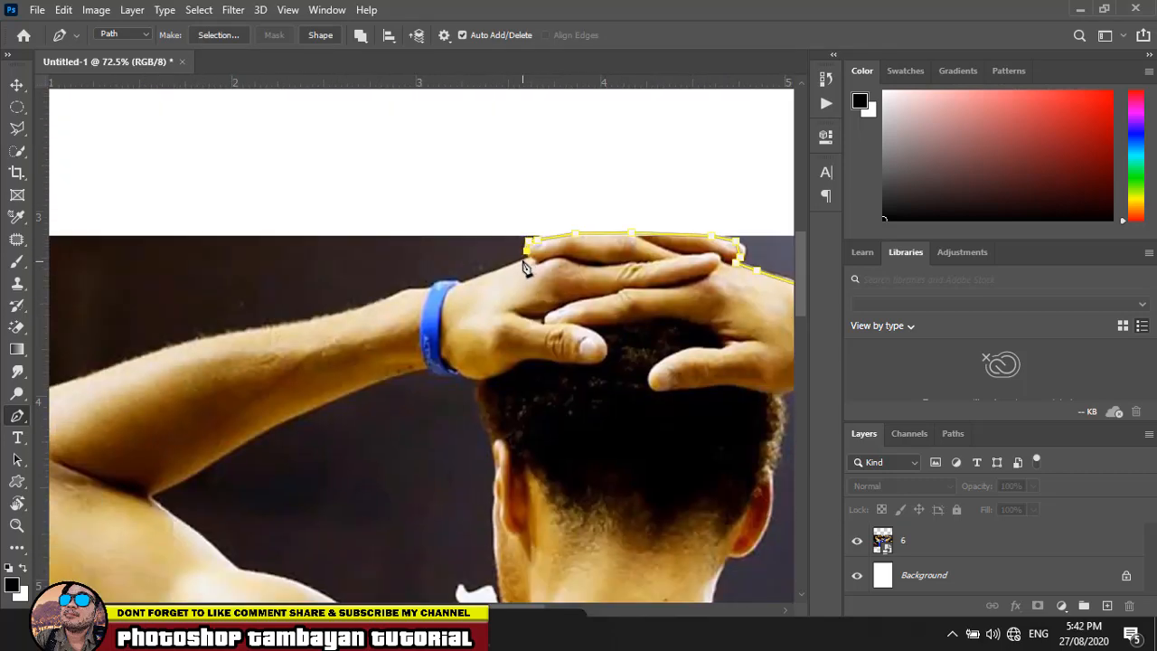
# Step: Continue the path from the blue wristband along the top of the left forearm to the elbow
pyautogui.click(407, 303)
pyautogui.click(368, 316)
pyautogui.click(331, 323)
pyautogui.moveTo(331, 323); pyautogui.dragTo(643, 276)
pyautogui.click(553, 293)
pyautogui.click(483, 312)
pyautogui.click(434, 333)
pyautogui.click(376, 348)
pyautogui.click(337, 372)
pyautogui.click(324, 385)
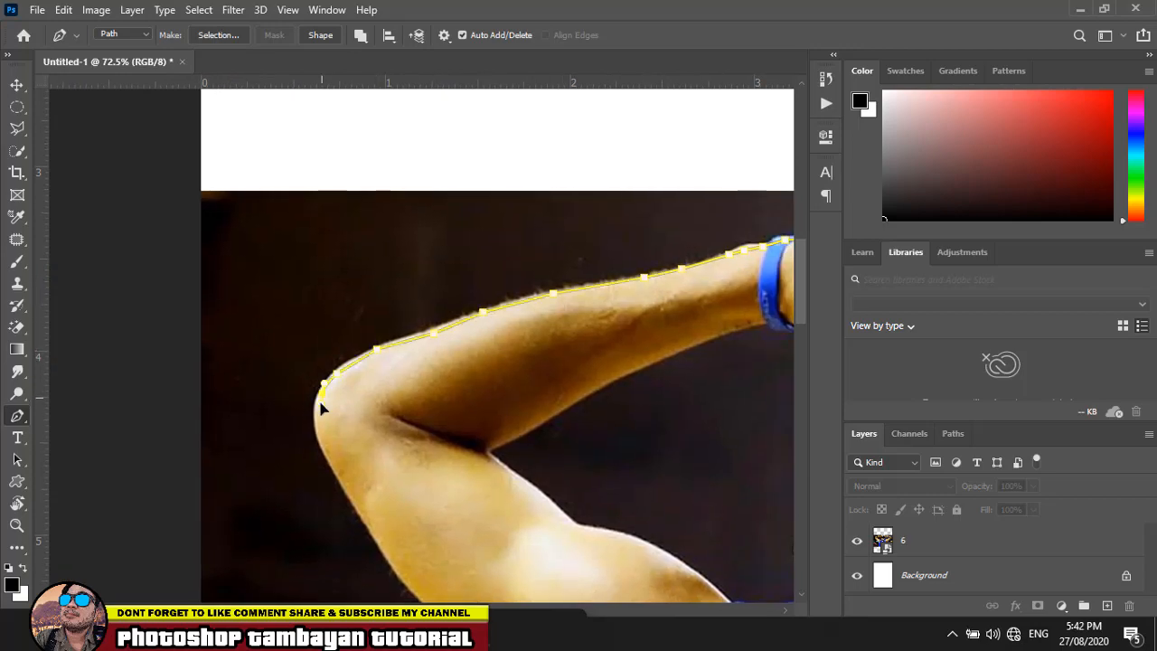
# Step: Trace the path around the left elbow and down the underside of the upper arm to the jersey's armhole
pyautogui.moveTo(340, 472); pyautogui.dragTo(345, 479)
pyautogui.click(383, 537)
pyautogui.moveTo(387, 535); pyautogui.dragTo(273, 245)
pyautogui.moveTo(368, 361); pyautogui.dragTo(393, 382)
pyautogui.click(444, 422)
pyautogui.click(480, 490)
pyautogui.moveTo(481, 493); pyautogui.dragTo(480, 399)
pyautogui.click(508, 473)
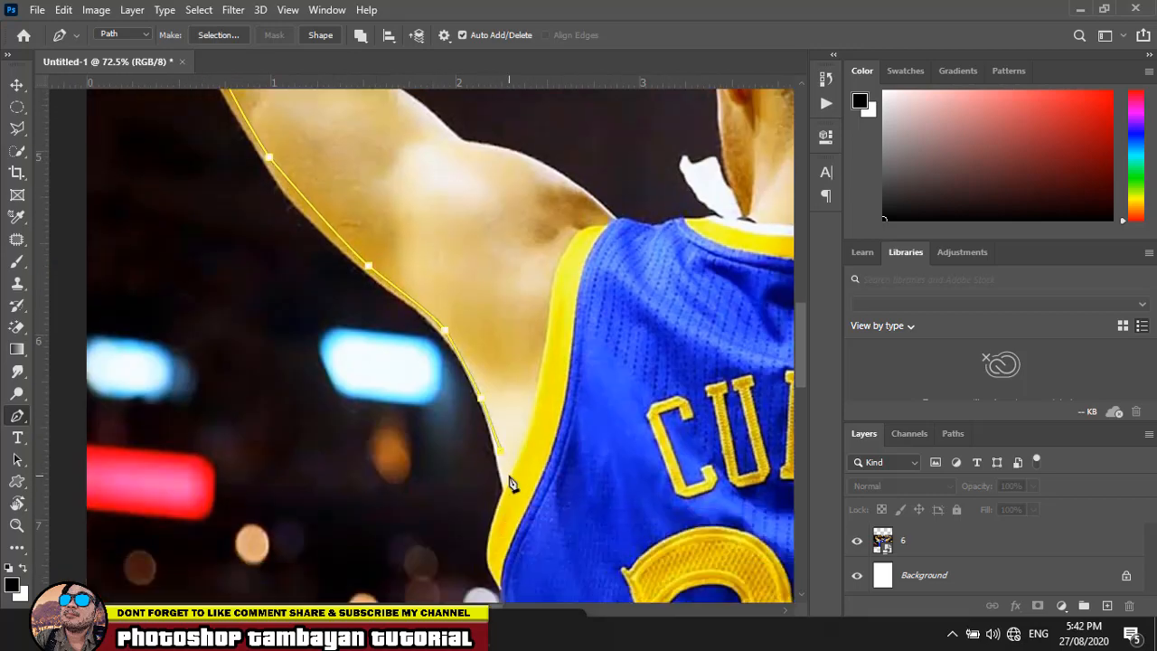
# Step: Trace down the jersey's left edge and close the path just below the photo's lower edge
pyautogui.click(507, 507)
pyautogui.moveTo(520, 543); pyautogui.dragTo(520, 352)
pyautogui.moveTo(592, 563); pyautogui.dragTo(233, 454)
pyautogui.click(737, 489)
pyautogui.click(750, 427)
# Step: Convert the closed path into a new anti-aliased selection with a feather radius of 0 pixels
pyautogui.rightClick(624, 400)
pyautogui.click(667, 74)
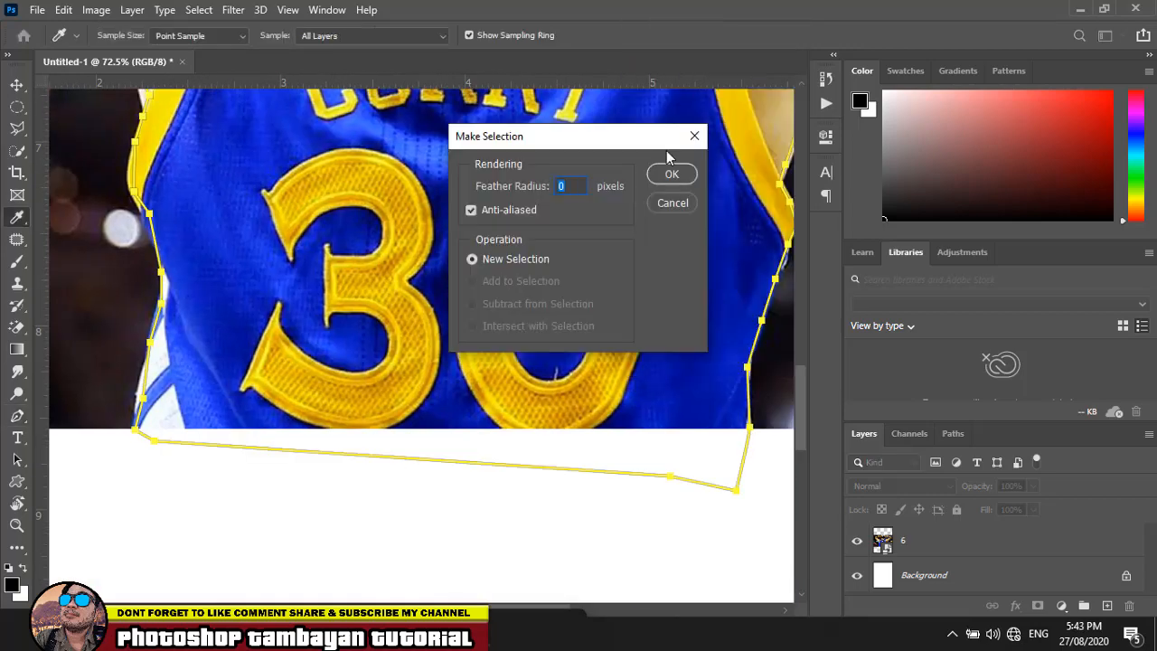
pyautogui.click(671, 173)
# Step: Rasterize photo layer 6 and cut the selected player onto a new layer
pyautogui.rightClick(944, 550)
pyautogui.click(775, 316)
pyautogui.hotkey('ctrl', 'j')
pyautogui.click(16, 84)
pyautogui.hotkey('ctrl', '0')
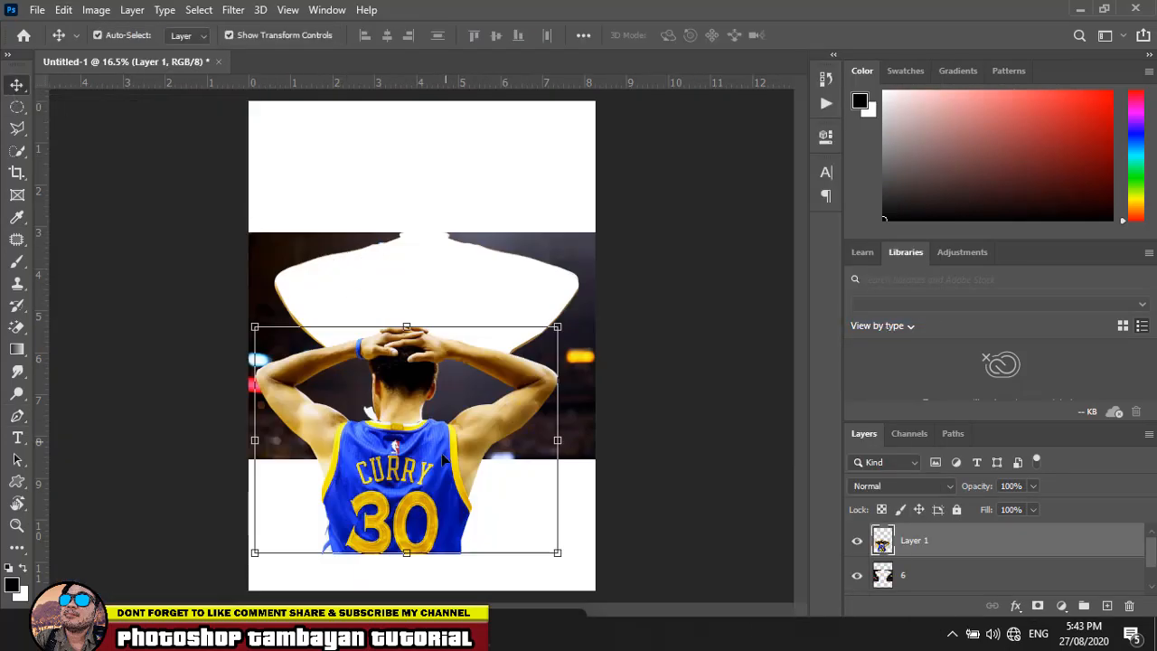
# Step: Delete the leftover photo layer 6 and position the cut-out player in the middle of the page
pyautogui.moveTo(443, 461); pyautogui.dragTo(468, 268)
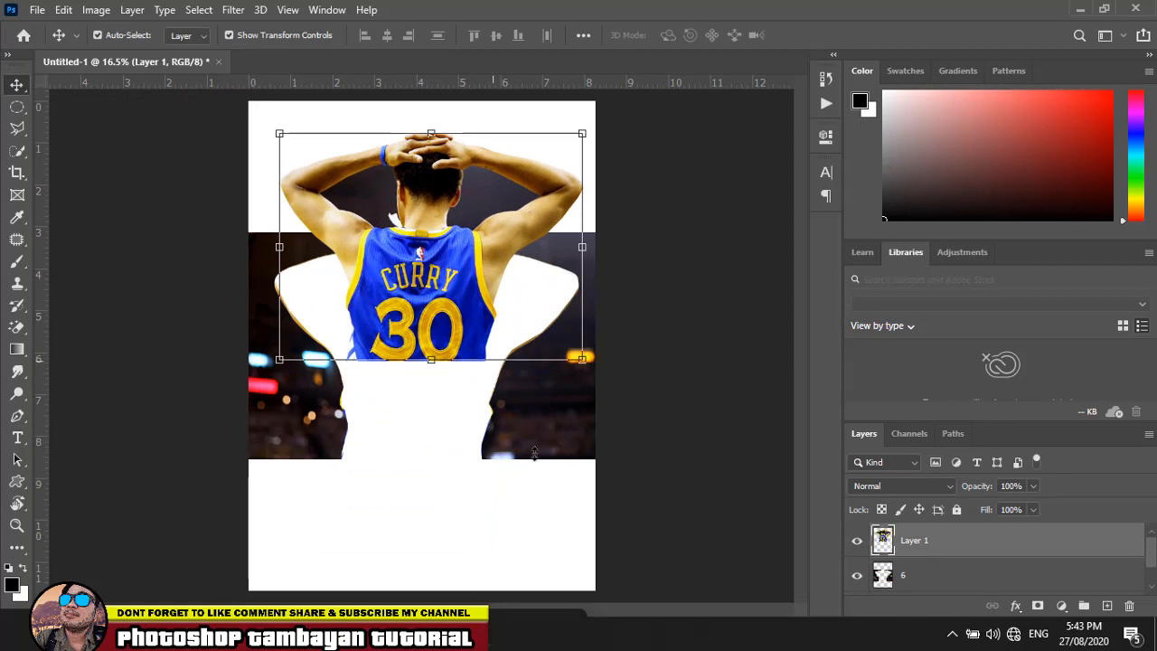
pyautogui.click(543, 456)
pyautogui.press('Delete')
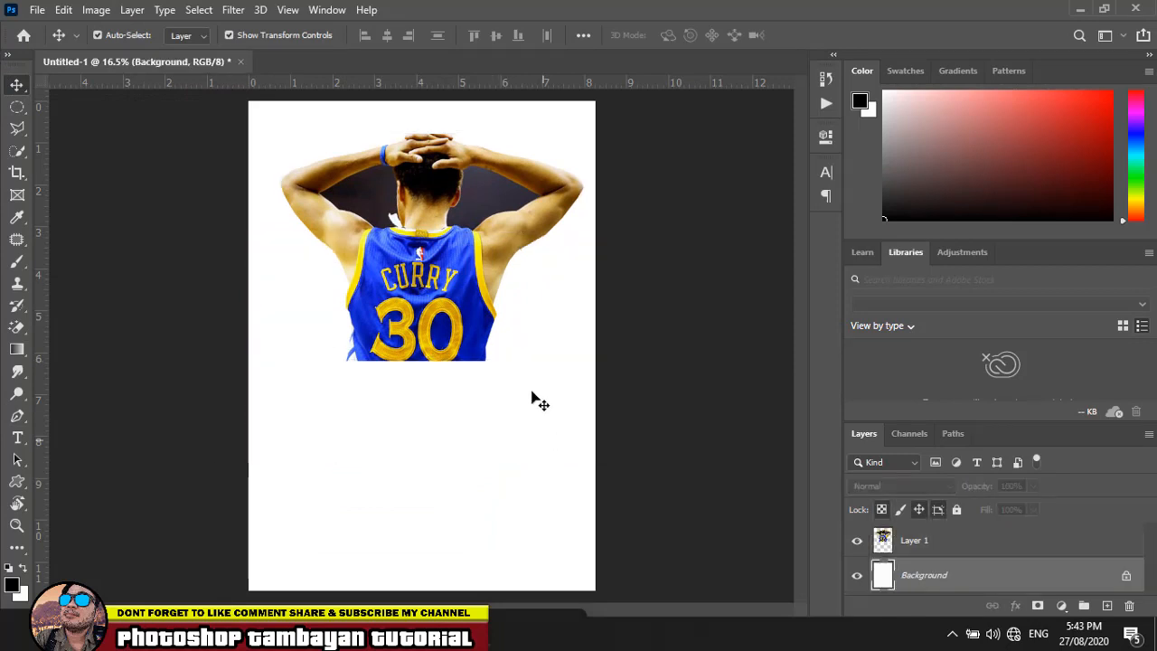
pyautogui.moveTo(450, 273); pyautogui.dragTo(445, 366)
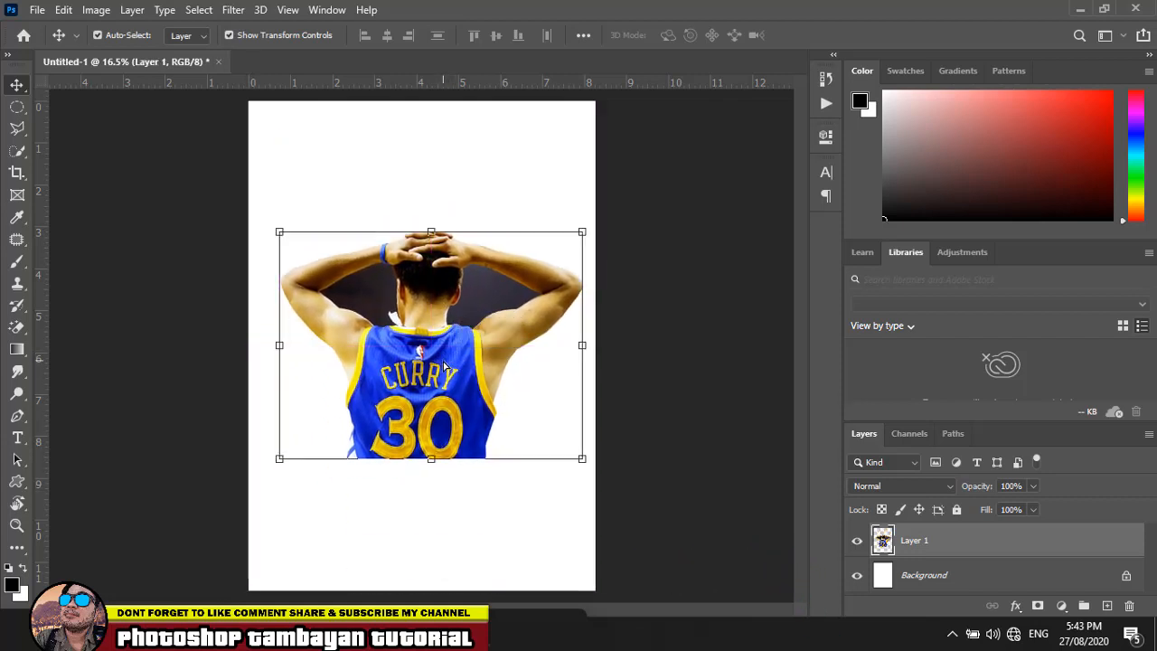
# Step: Set the Pen tool's path color to Light Blue
pyautogui.scroll(5, 443, 339)
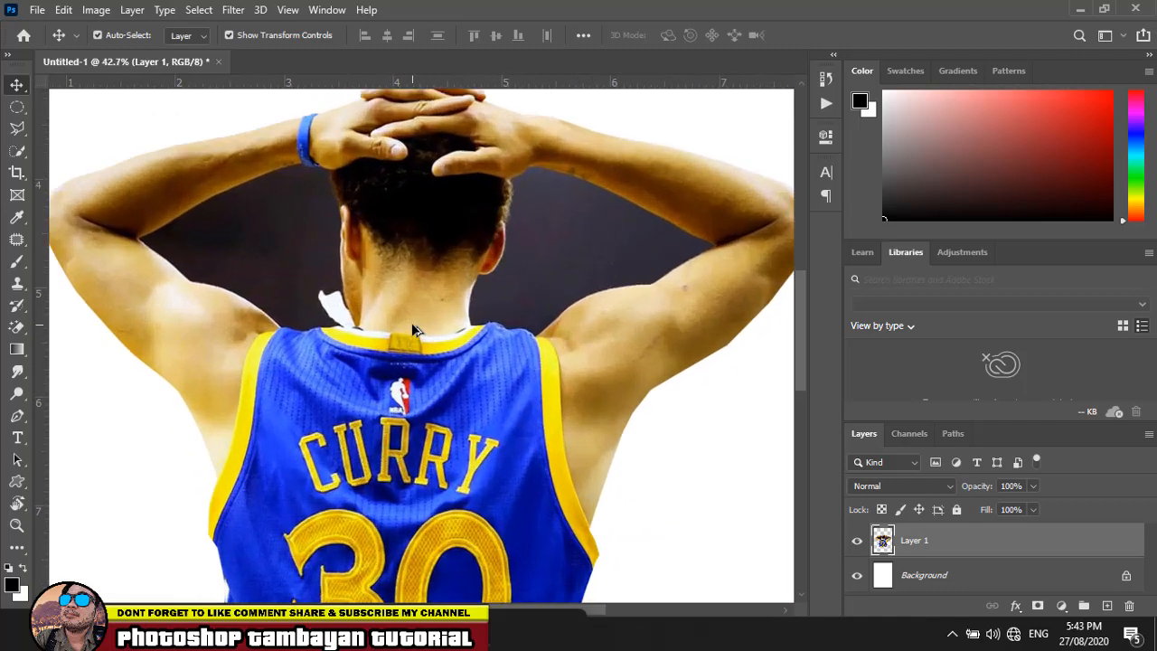
pyautogui.scroll(1, 297, 219)
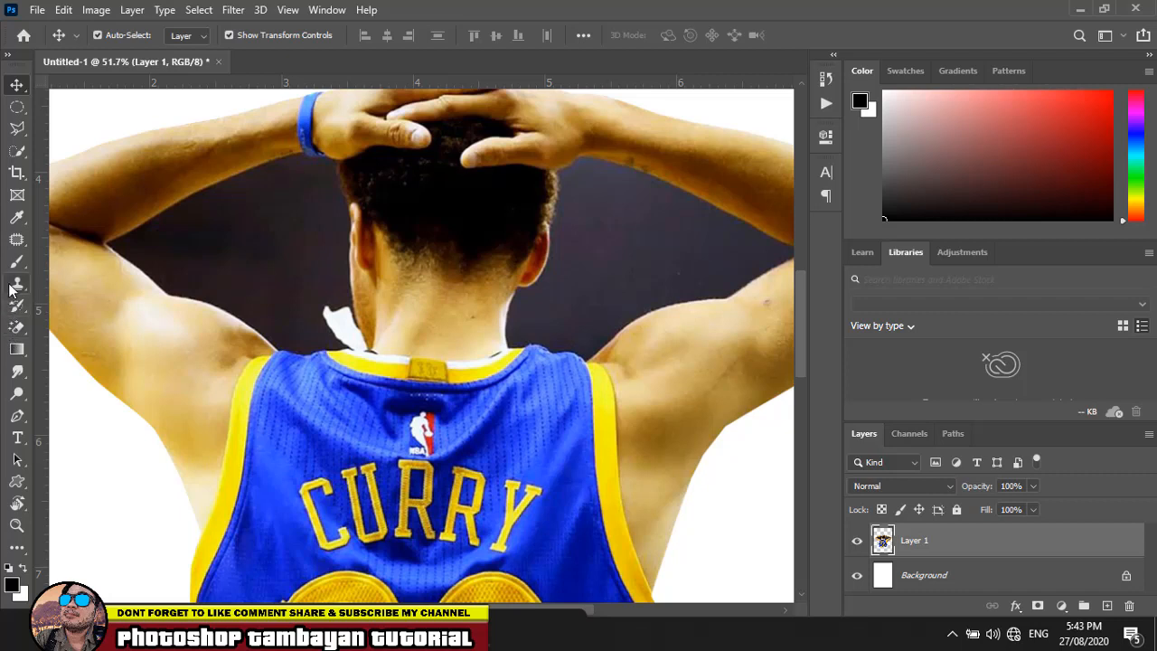
pyautogui.click(18, 415)
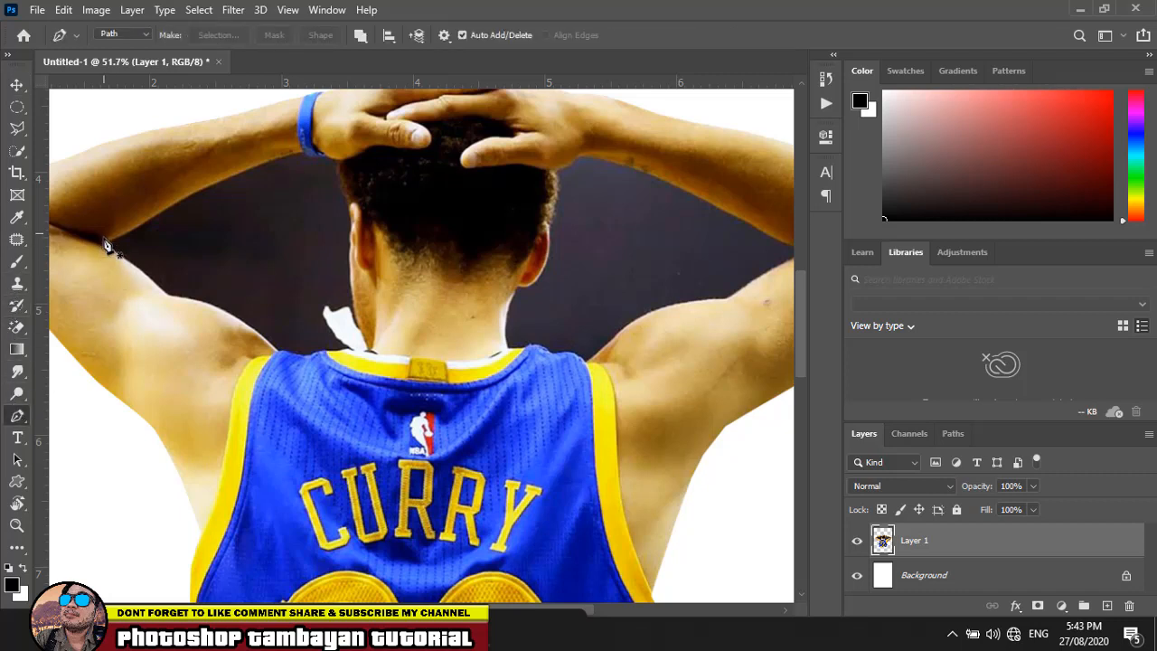
pyautogui.click(107, 237)
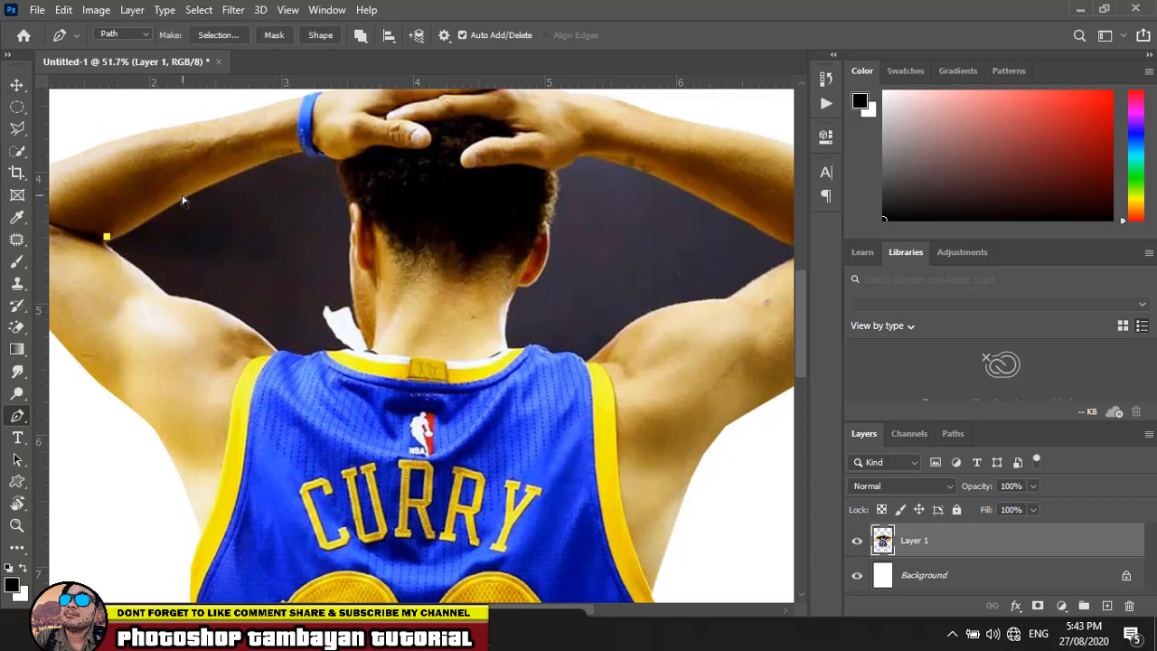
pyautogui.hotkey('ctrl', 'z')
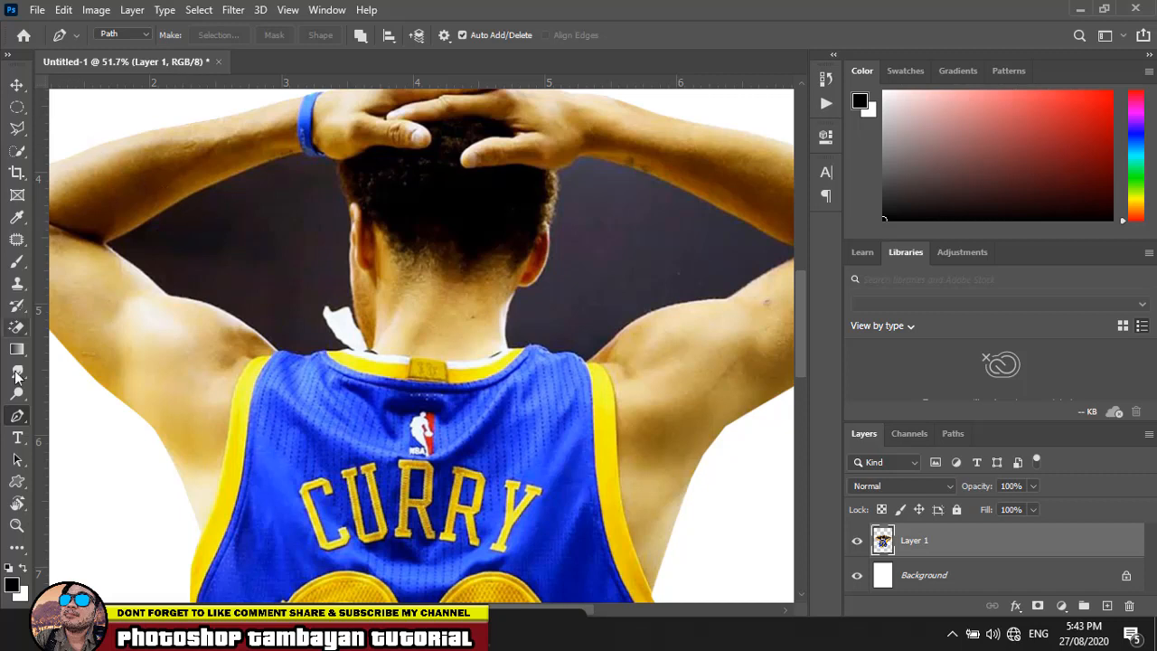
pyautogui.click(443, 36)
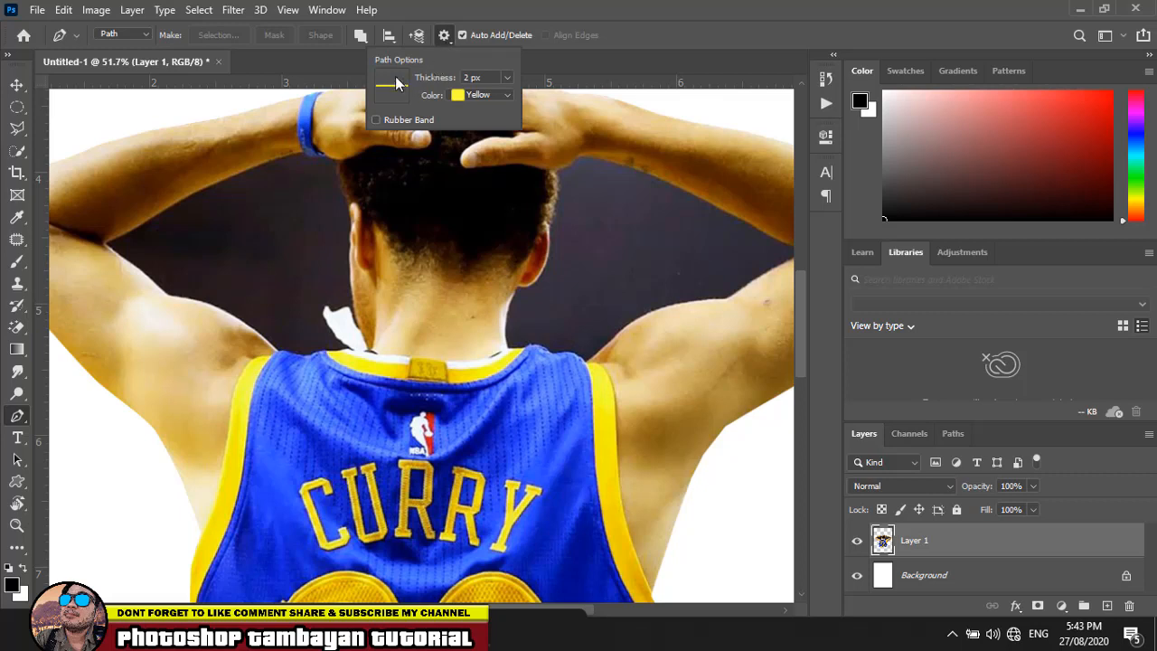
pyautogui.click(505, 96)
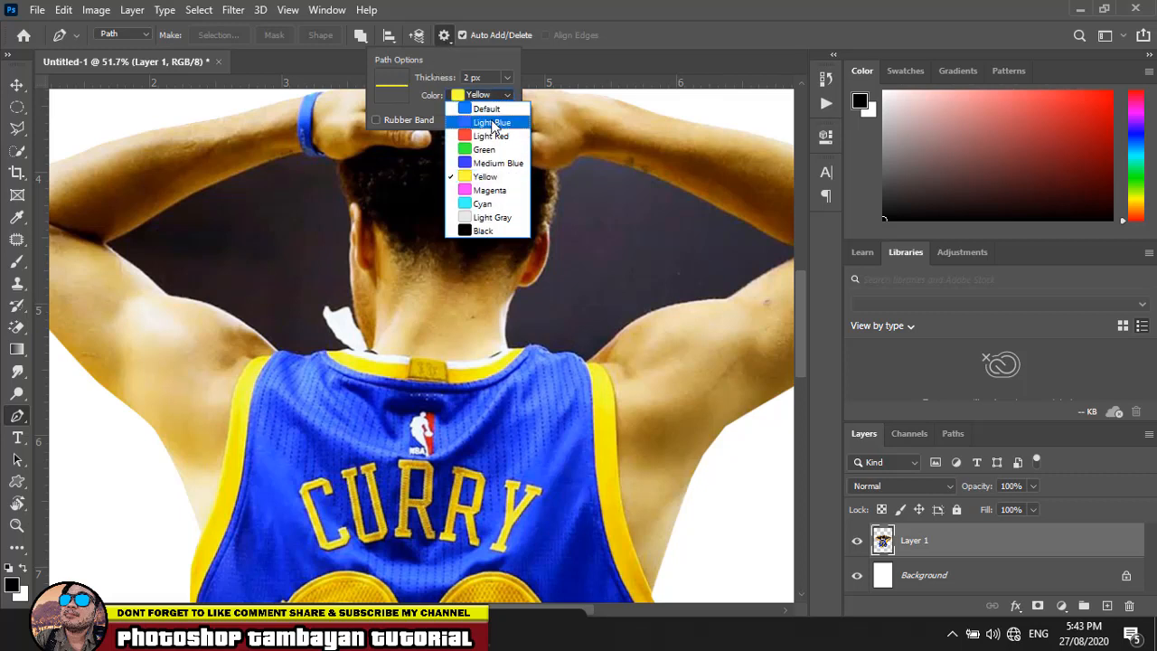
pyautogui.click(492, 123)
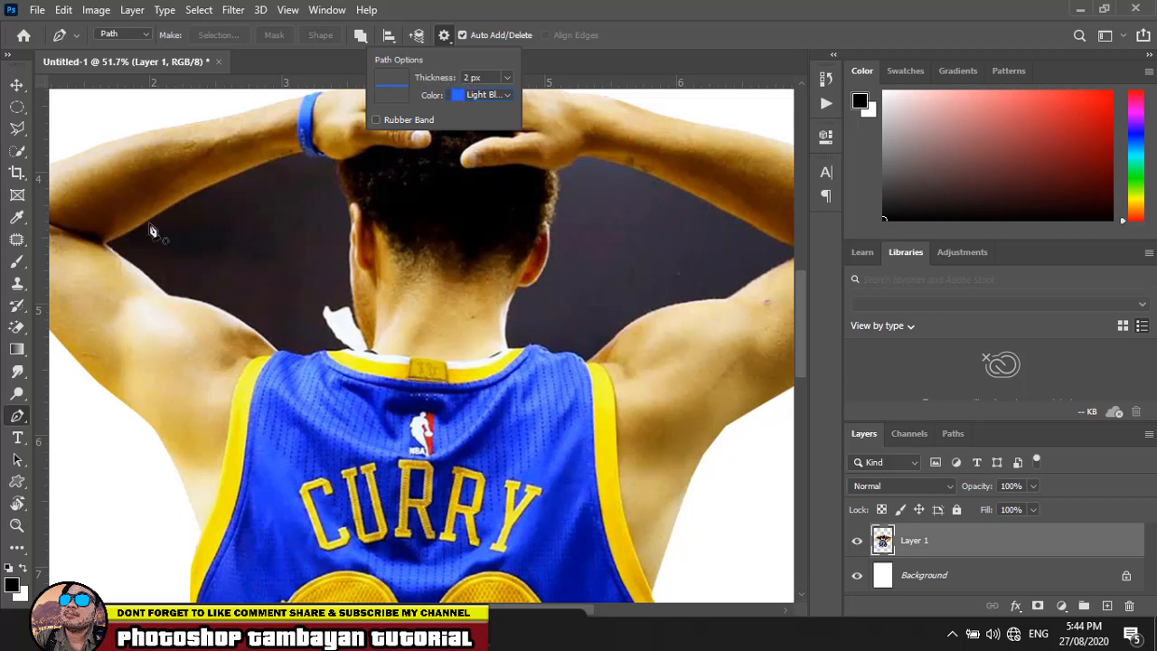
# Step: Start a path around the left background gap, following the forearm's underside, the wristband and the side of the player's head
pyautogui.click(111, 242)
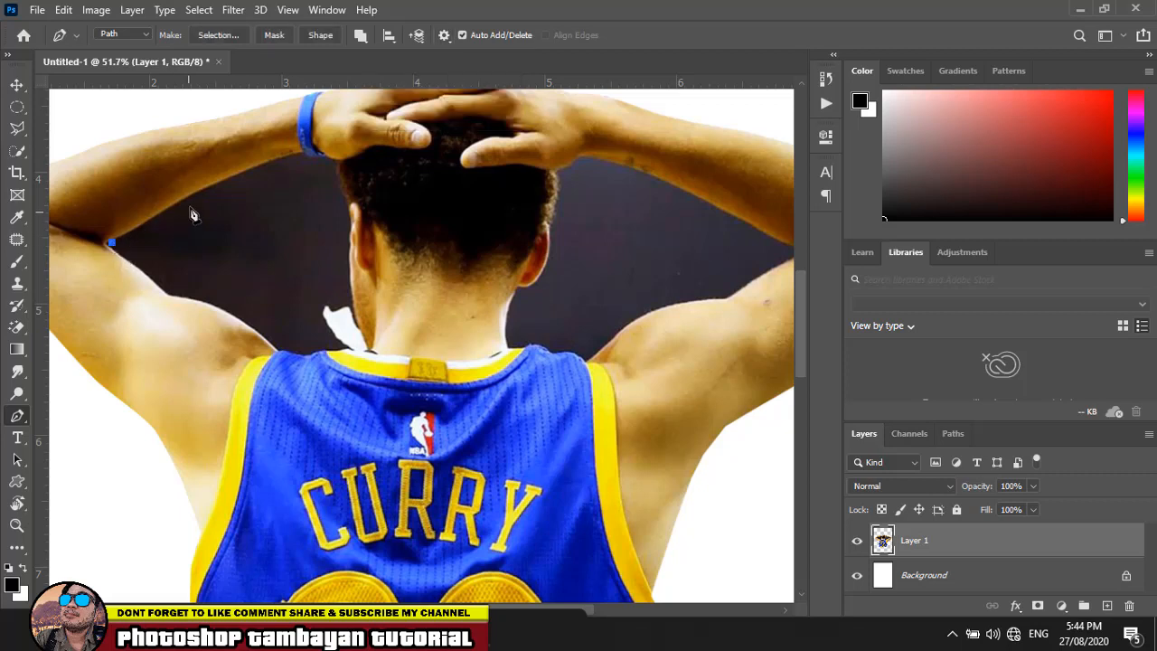
pyautogui.click(191, 195)
pyautogui.click(243, 172)
pyautogui.click(276, 160)
pyautogui.click(312, 150)
pyautogui.click(339, 161)
pyautogui.click(348, 185)
pyautogui.click(351, 231)
pyautogui.click(353, 277)
pyautogui.click(355, 295)
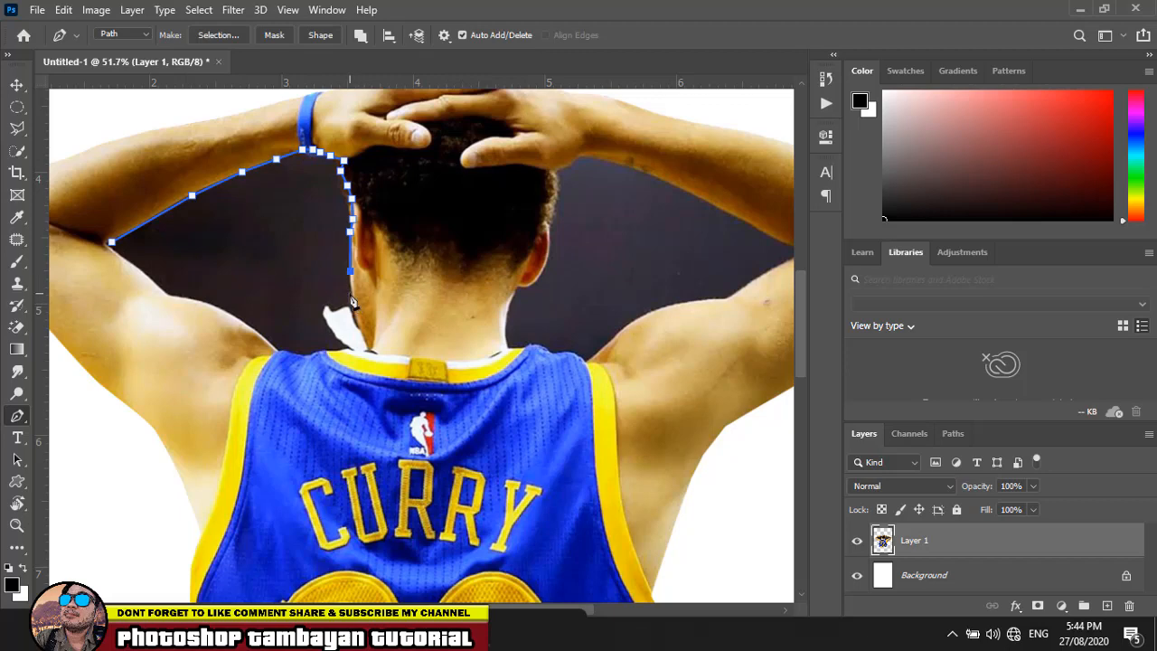
# Step: Continue the path around the white piece beside the player's jaw and along the jersey collar to the left shoulder
pyautogui.scroll(3, 355, 302)
pyautogui.click(358, 311)
pyautogui.click(361, 329)
pyautogui.click(336, 316)
pyautogui.click(331, 325)
pyautogui.click(341, 357)
pyautogui.moveTo(296, 440); pyautogui.dragTo(660, 544)
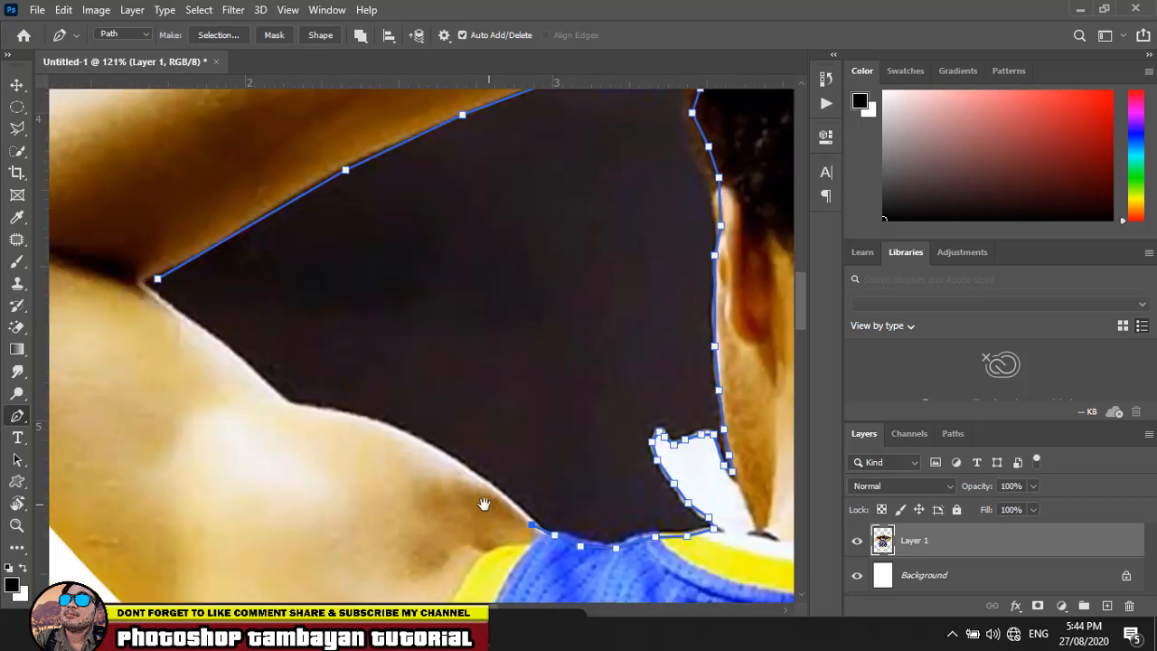
# Step: Close the path along the left shoulder and upper arm and clear the dark background it encloses
pyautogui.click(533, 525)
pyautogui.click(396, 429)
pyautogui.click(290, 404)
pyautogui.click(195, 324)
pyautogui.click(143, 280)
pyautogui.rightClick(256, 240)
pyautogui.click(337, 312)
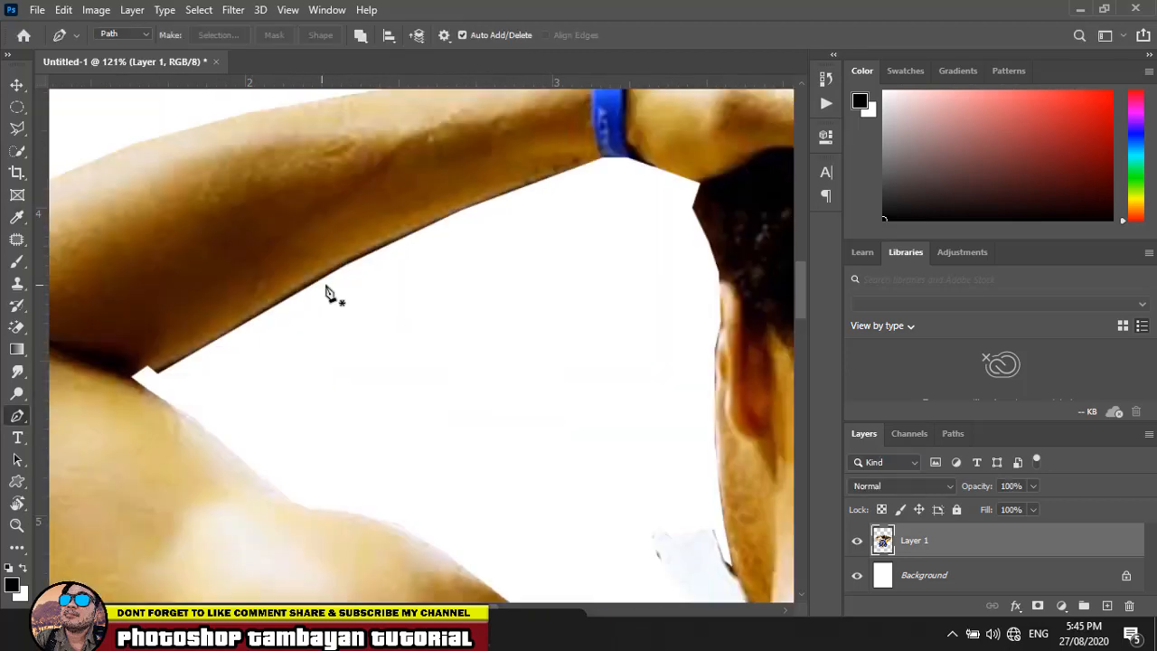
pyautogui.click(416, 268)
pyautogui.click(592, 197)
pyautogui.click(643, 200)
pyautogui.click(643, 283)
pyautogui.click(265, 452)
pyautogui.click(176, 431)
pyautogui.click(150, 406)
pyautogui.rightClick(307, 385)
pyautogui.press('Escape')
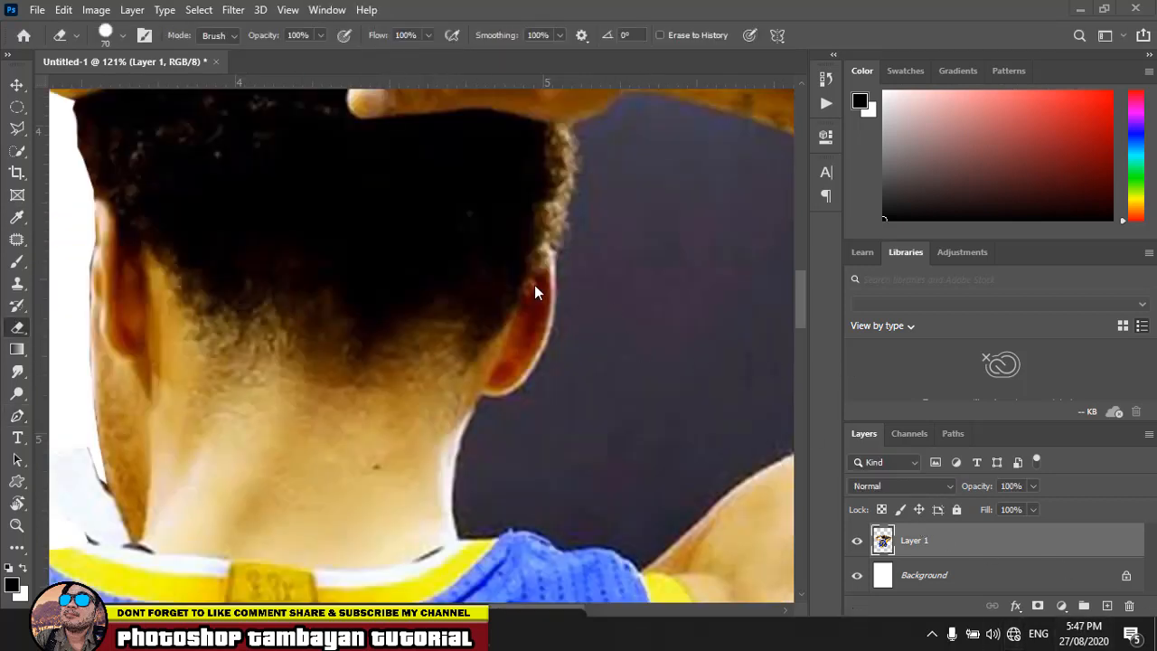
# Step: Start a Pen path around the right background gap, from the hair along the hand and forearm's underside to the elbow crease
pyautogui.moveTo(521, 251); pyautogui.dragTo(269, 247)
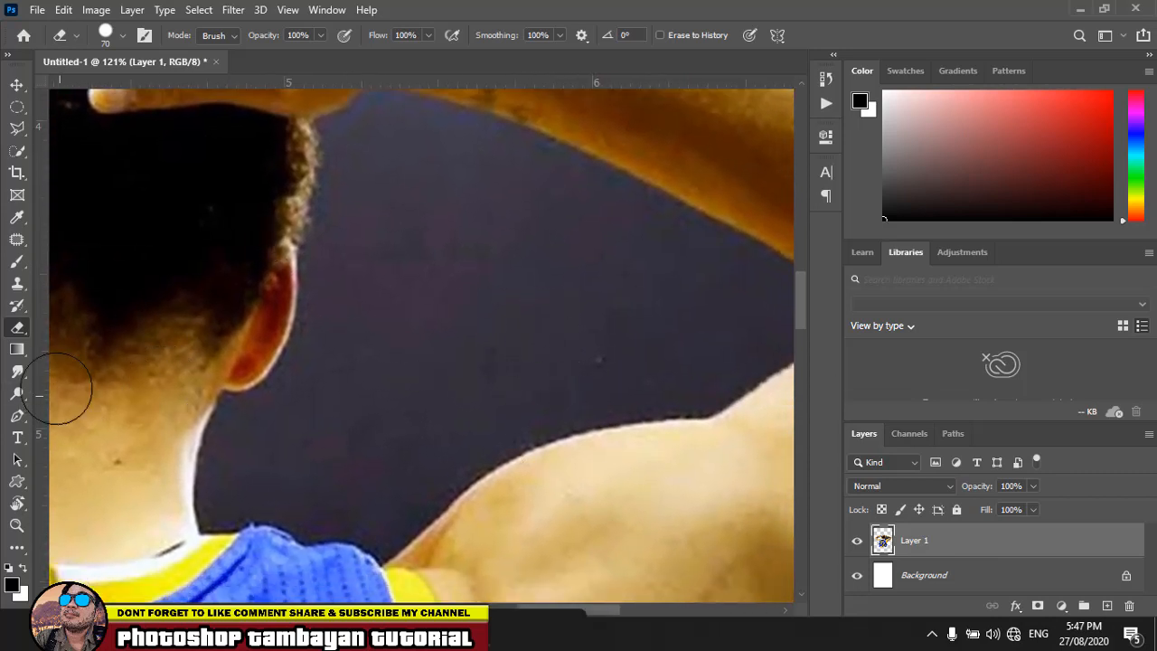
pyautogui.click(18, 416)
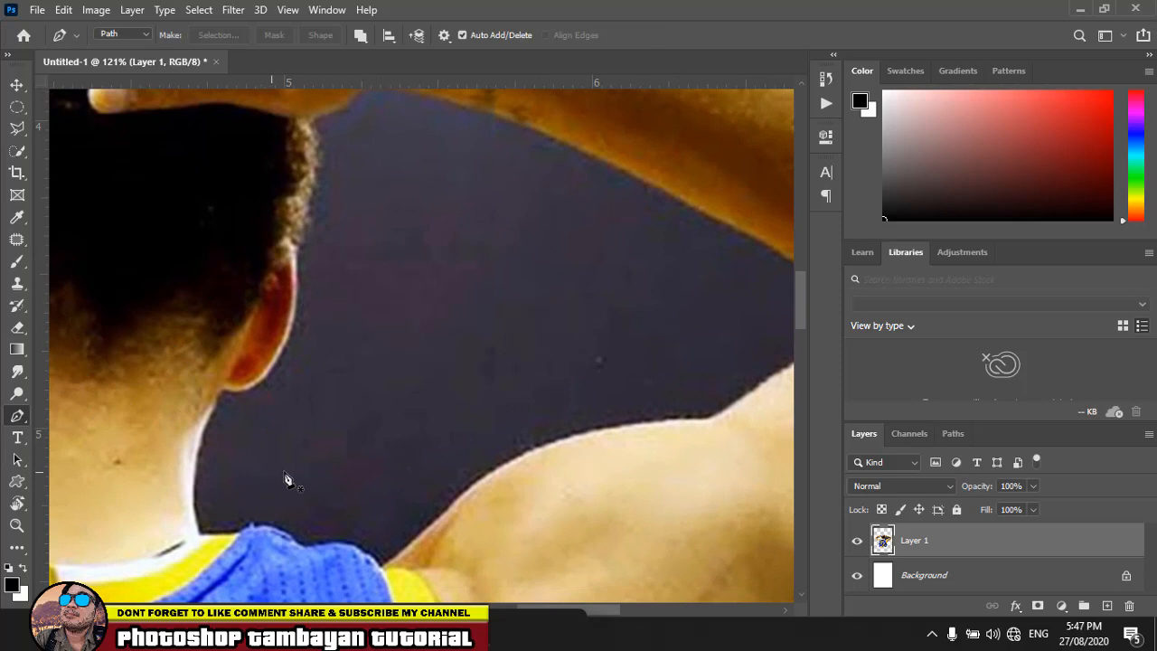
pyautogui.scroll(2, 336, 247)
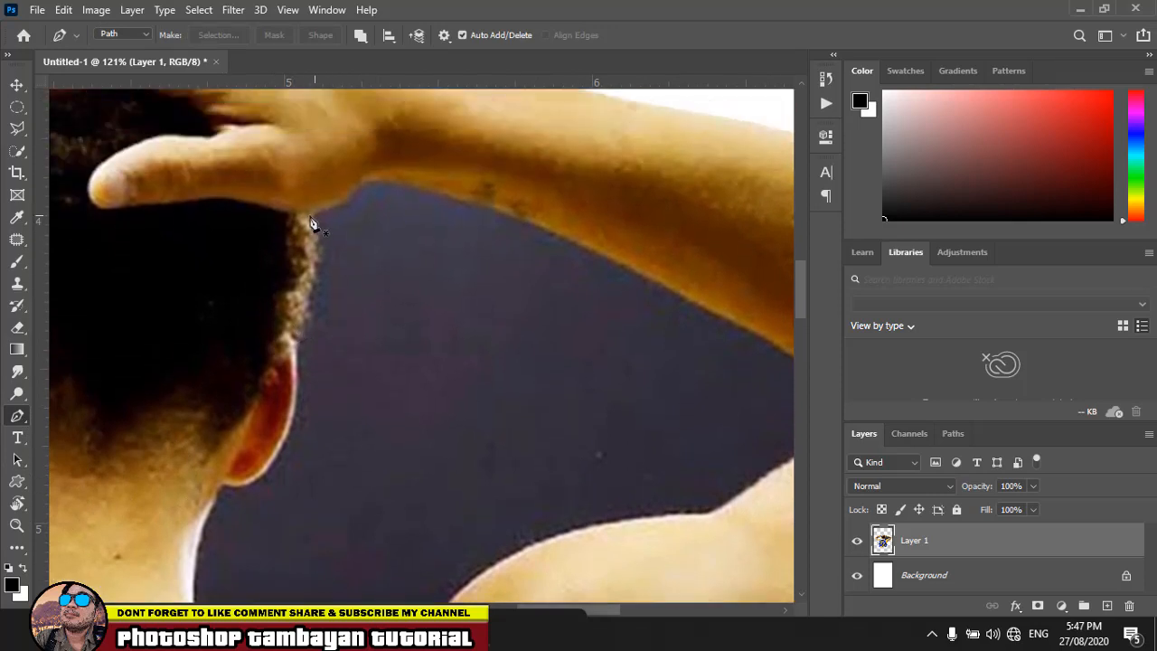
pyautogui.click(305, 217)
pyautogui.click(370, 189)
pyautogui.click(468, 198)
pyautogui.hscroll(7, 395, 250)
pyautogui.click(408, 269)
pyautogui.click(554, 344)
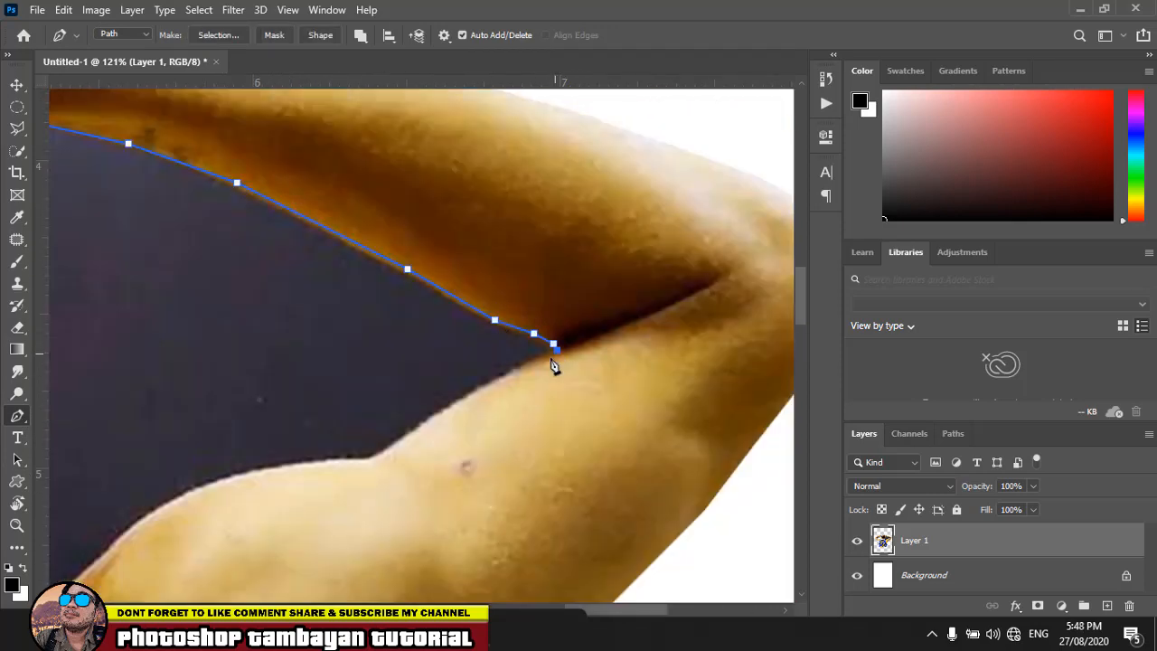
# Step: Extend the path from the elbow crease along the top of the right upper arm and shoulder to the jersey edge
pyautogui.click(539, 362)
pyautogui.click(377, 458)
pyautogui.hscroll(-6, 336, 471)
pyautogui.scroll(-1, 335, 471)
pyautogui.click(421, 428)
pyautogui.click(362, 470)
pyautogui.click(329, 499)
pyautogui.click(277, 543)
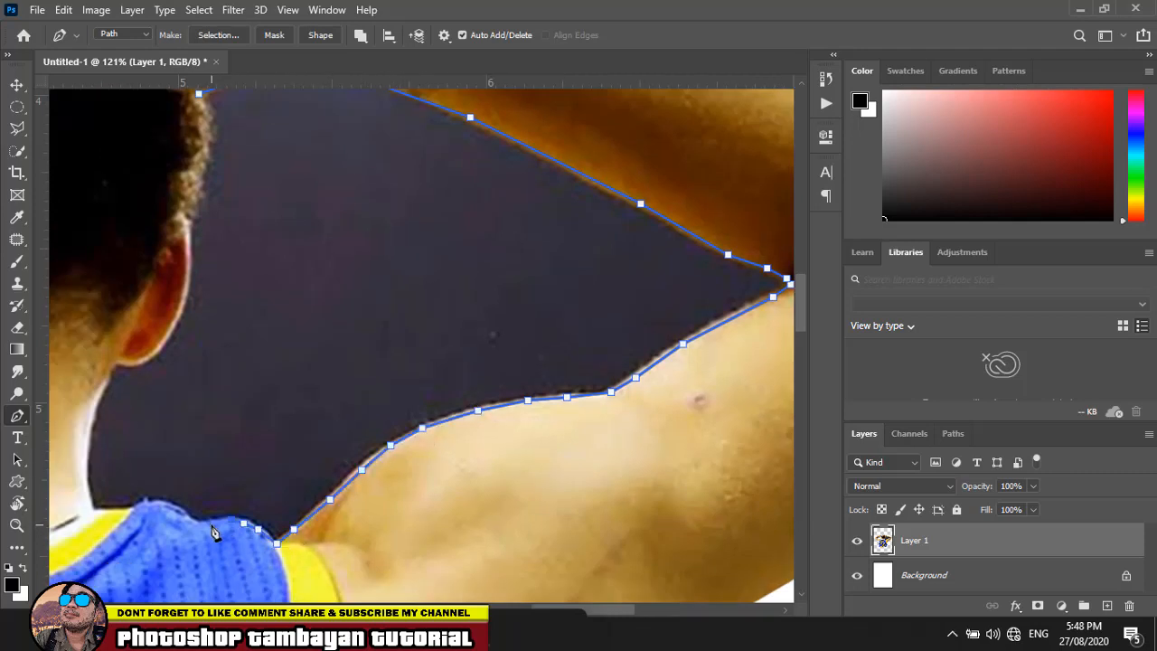
# Step: Continue the path over the jersey's right shoulder and up the side of the neck to the ear
pyautogui.click(210, 523)
pyautogui.click(142, 502)
pyautogui.click(88, 506)
pyautogui.click(83, 468)
pyautogui.click(85, 443)
pyautogui.click(90, 405)
pyautogui.click(109, 356)
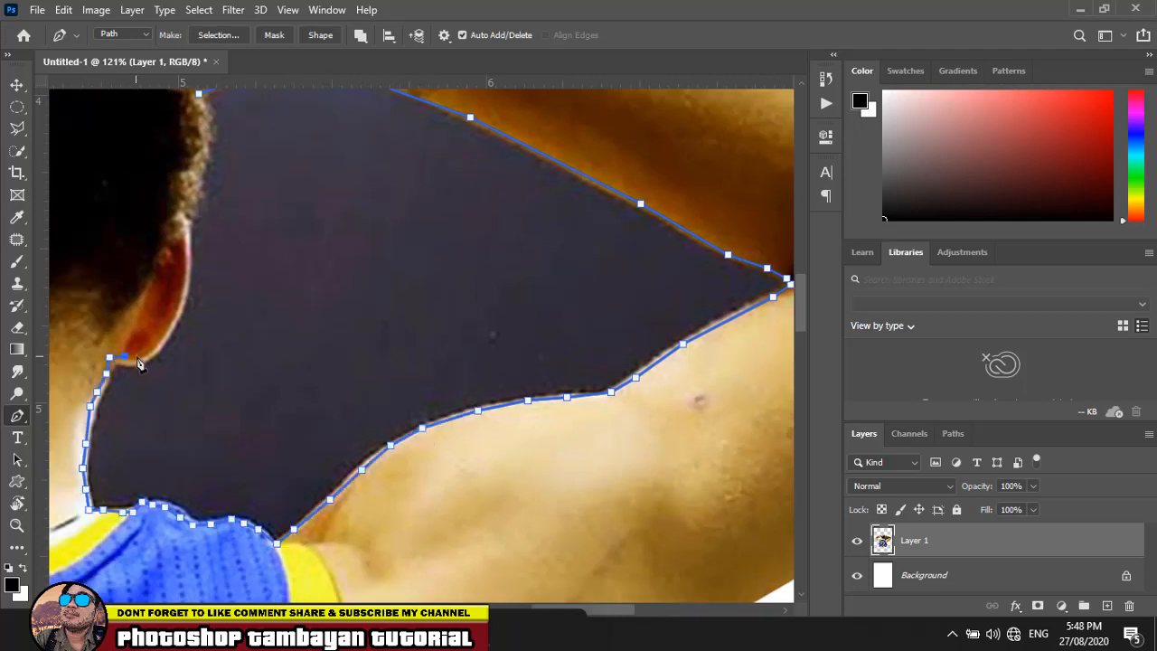
# Step: Trace the path around the right ear and up the hair edge, closing it at its starting point
pyautogui.click(145, 352)
pyautogui.click(177, 314)
pyautogui.scroll(2, 190, 366)
pyautogui.click(194, 293)
pyautogui.click(195, 261)
pyautogui.click(197, 189)
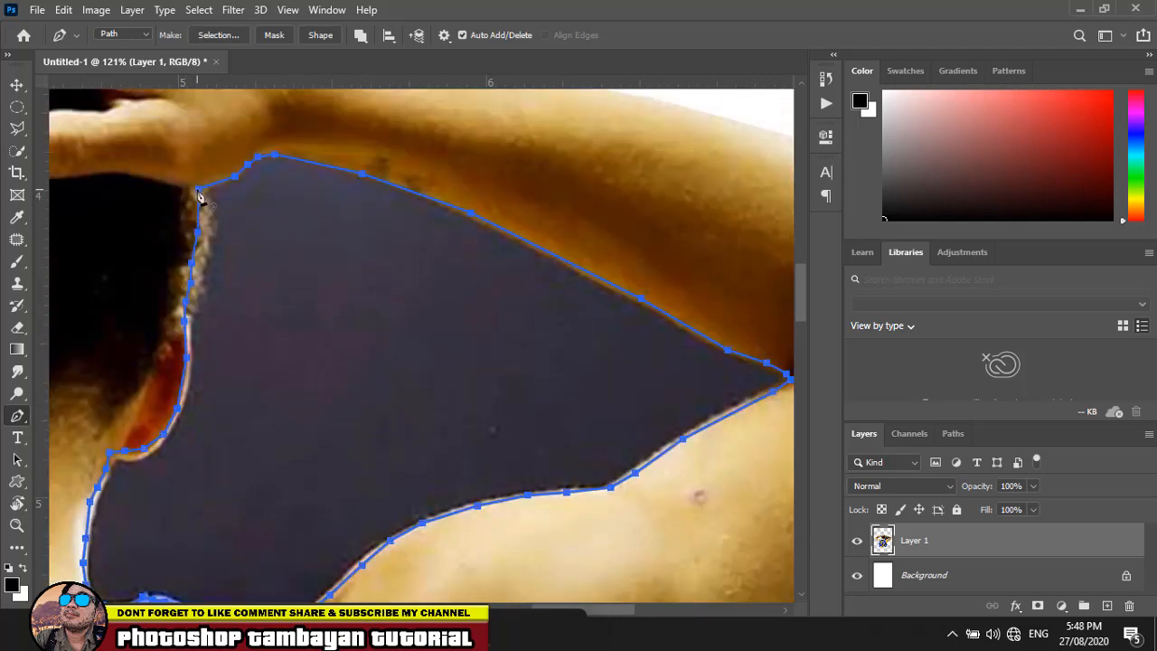
# Step: Convert the closed path into a new anti-aliased selection with 0 pixels feather and delete the background inside it
pyautogui.rightClick(247, 232)
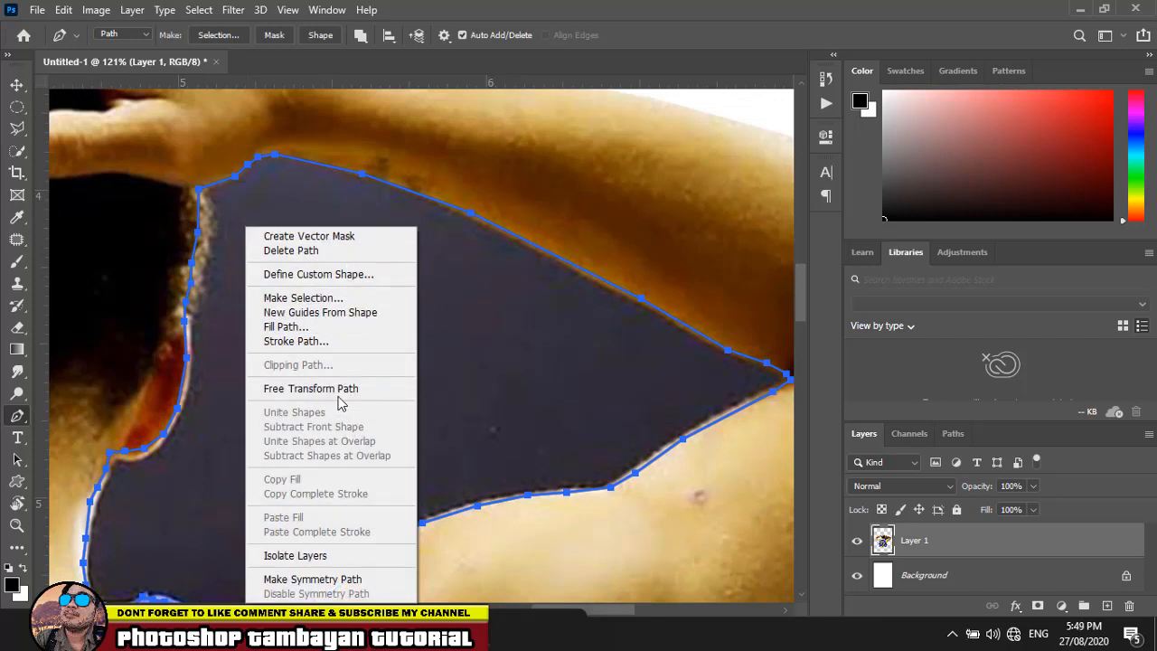
pyautogui.click(303, 297)
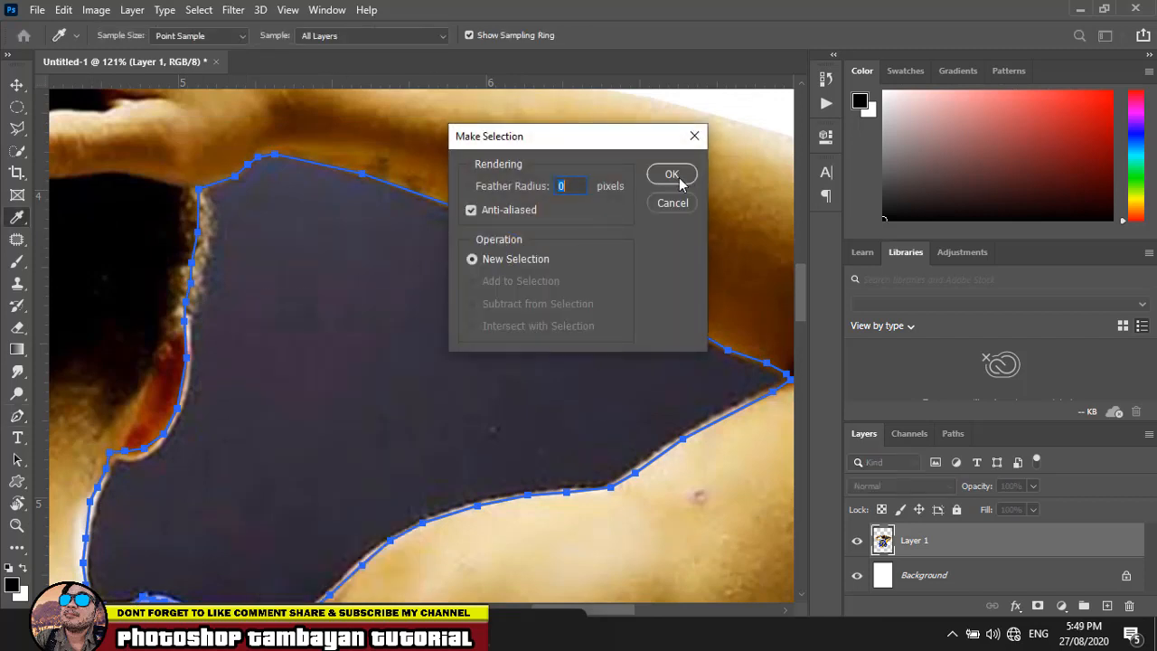
pyautogui.click(670, 175)
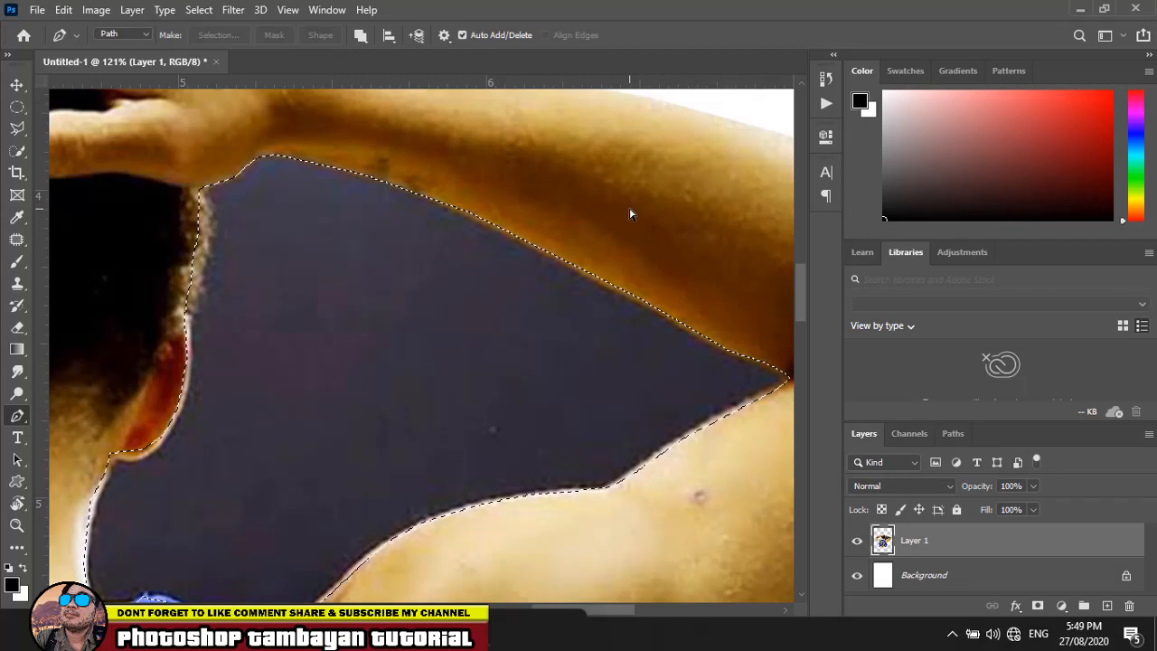
pyautogui.press('Delete')
pyautogui.hotkey('ctrl', 'd')
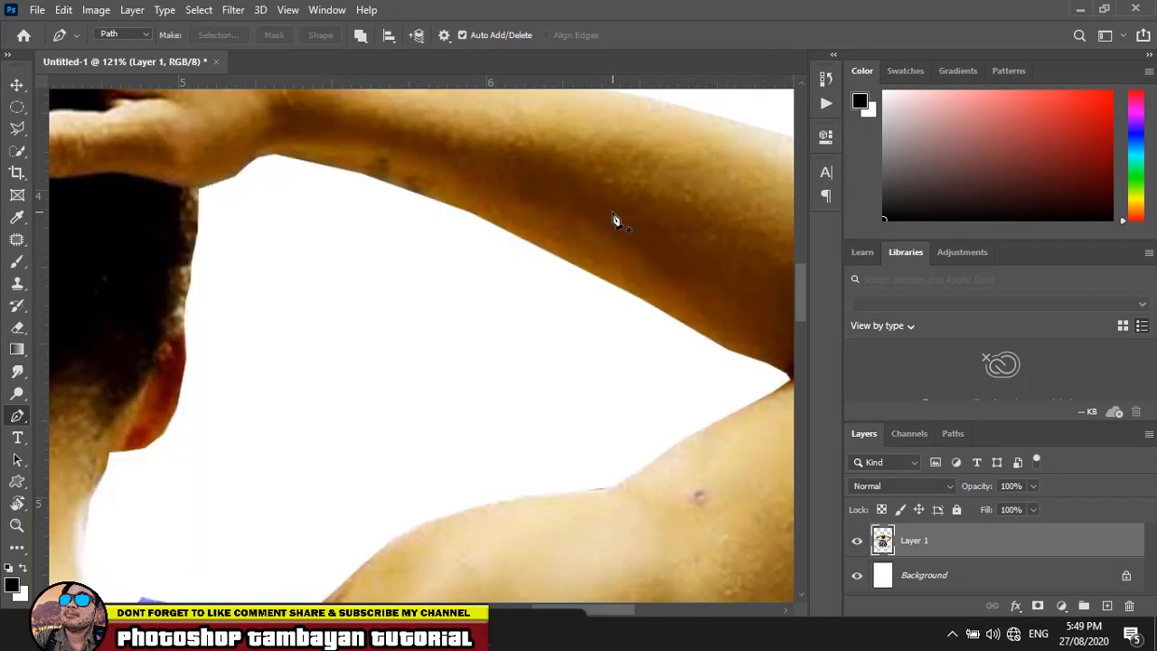
# Step: Draw a black rectangle about 2334 by 303 px over the lower edge of the player's jersey, with no stroke
pyautogui.hotkey('ctrl', '0')
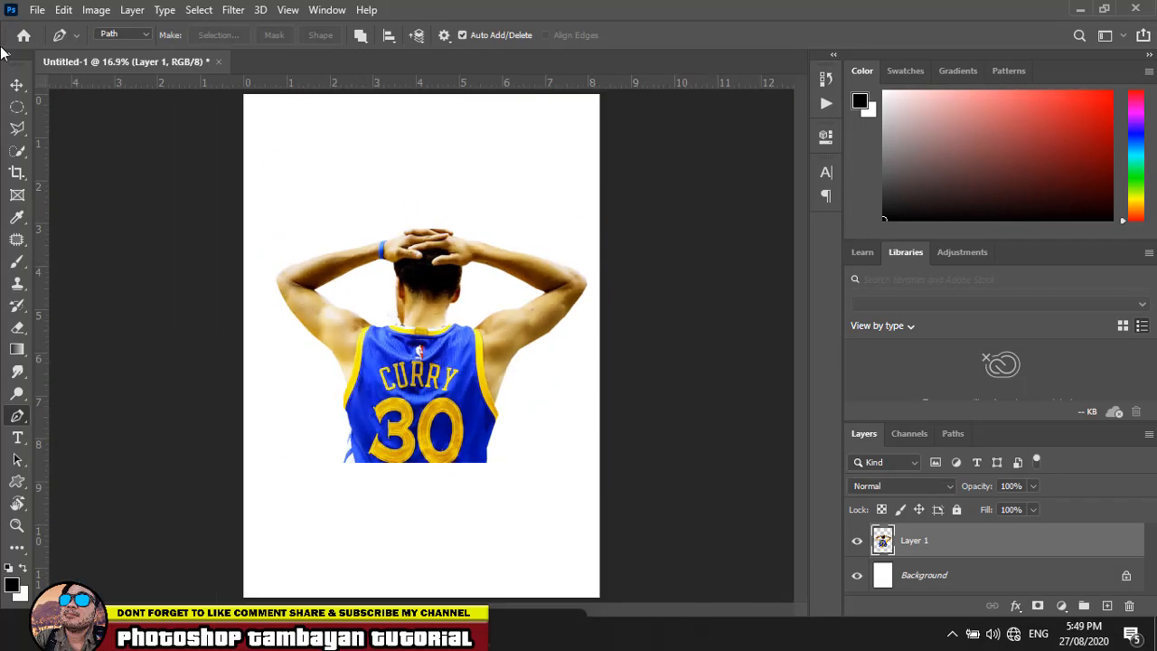
pyautogui.click(17, 84)
pyautogui.click(124, 267)
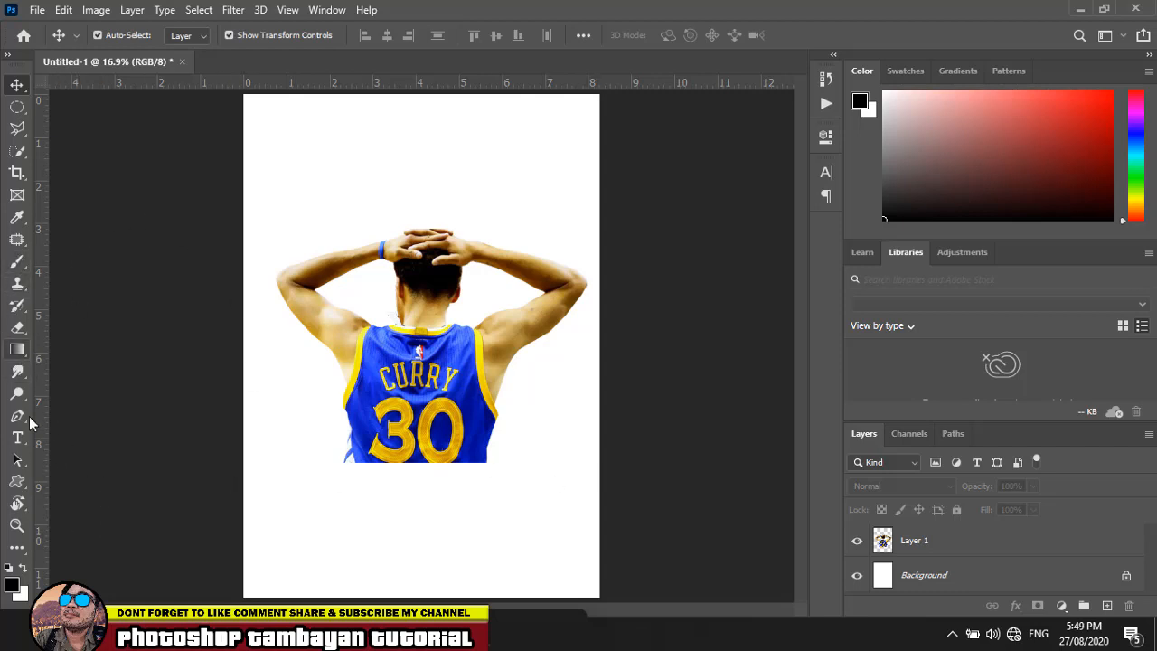
pyautogui.click(19, 488)
pyautogui.press('Escape')
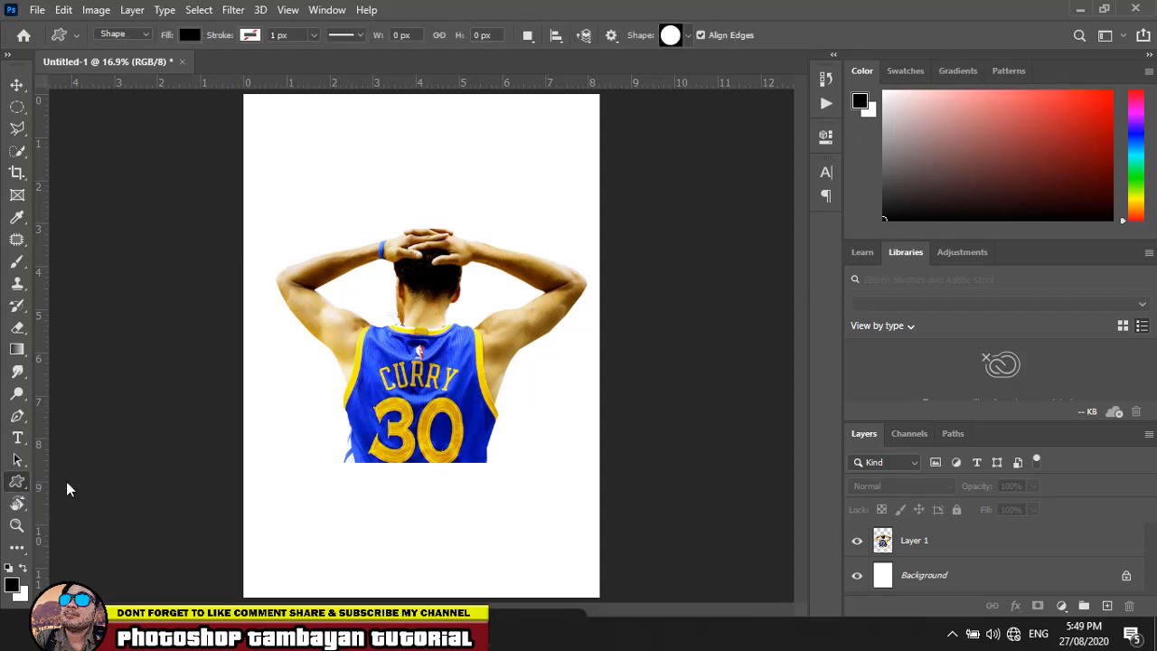
pyautogui.hotkey('shift', 'u')
pyautogui.moveTo(272, 454)
pyautogui.mouseDown()
pyautogui.moveTo(397, 496)
pyautogui.moveTo(609, 497)
pyautogui.mouseUp()
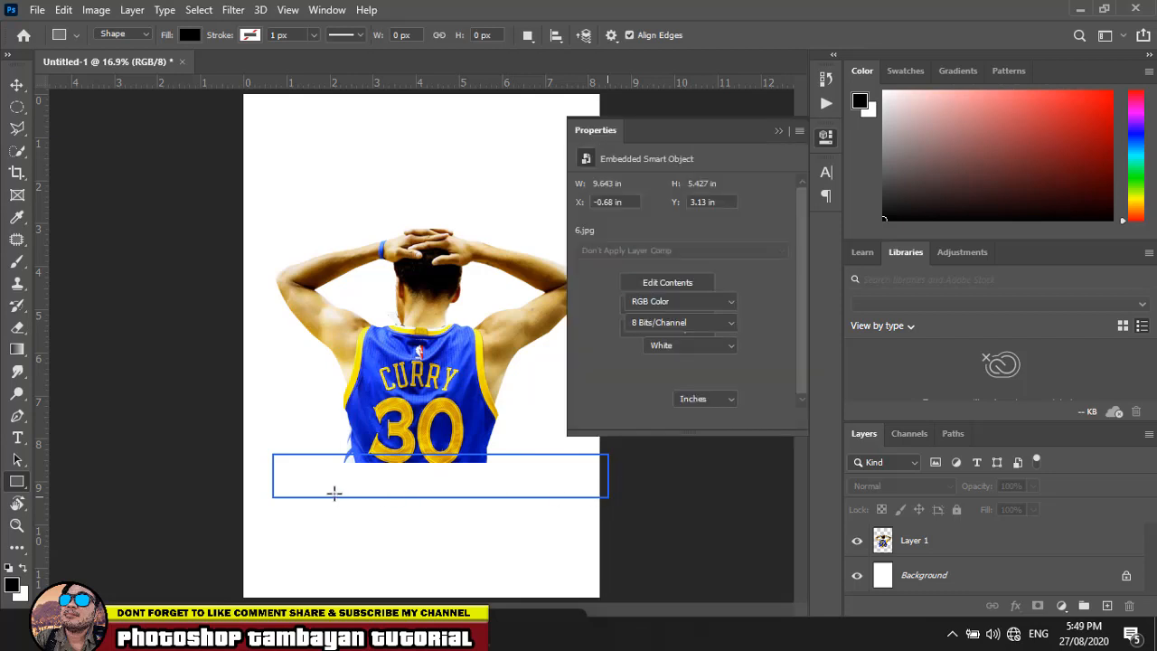
pyautogui.click(779, 132)
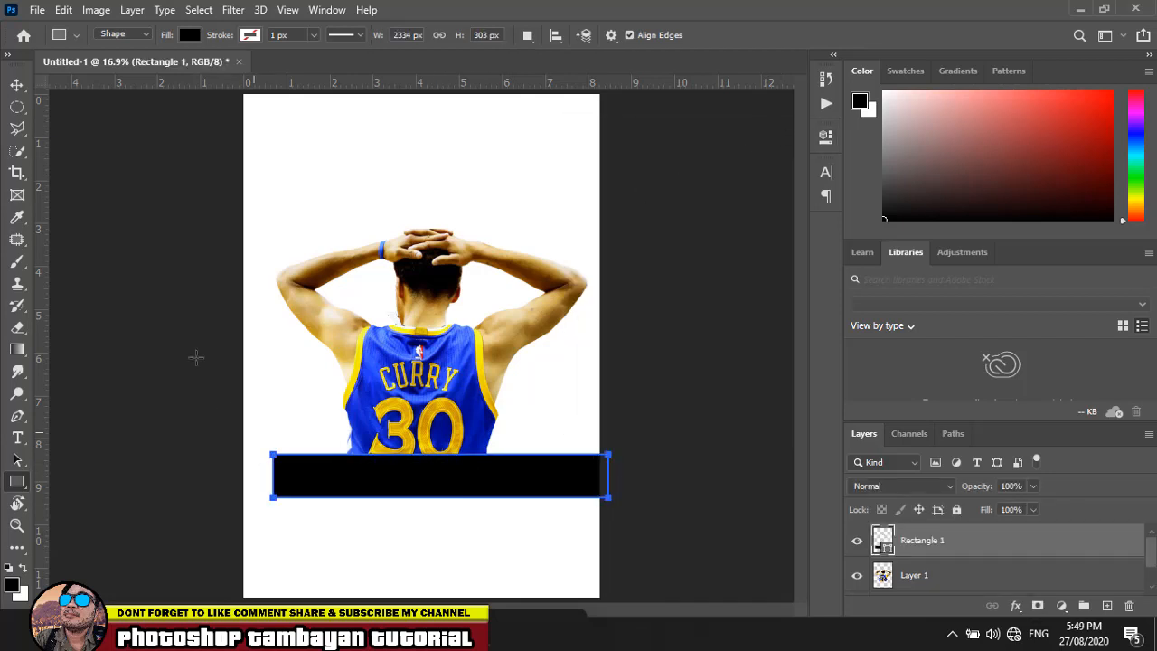
# Step: Stretch the black bar to the full page width and reduce its height to about 80.5%
pyautogui.click(17, 84)
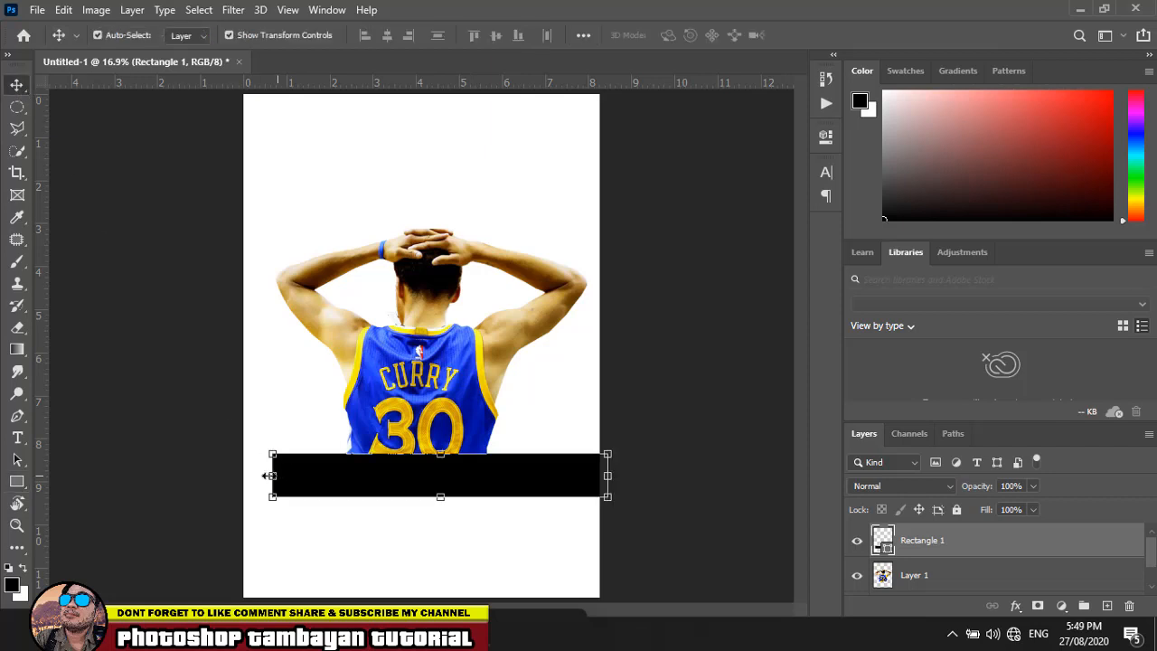
pyautogui.moveTo(269, 475); pyautogui.dragTo(244, 475)
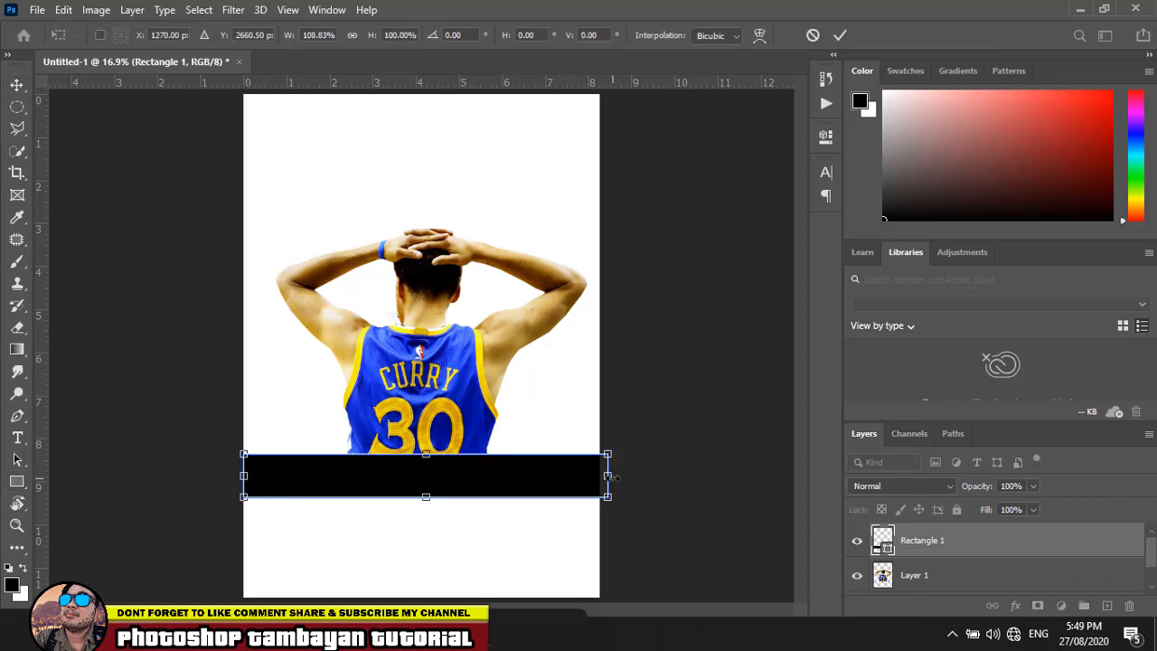
pyautogui.moveTo(612, 476)
pyautogui.mouseDown()
pyautogui.moveTo(591, 477)
pyautogui.moveTo(604, 476)
pyautogui.mouseUp()
pyautogui.press('Return')
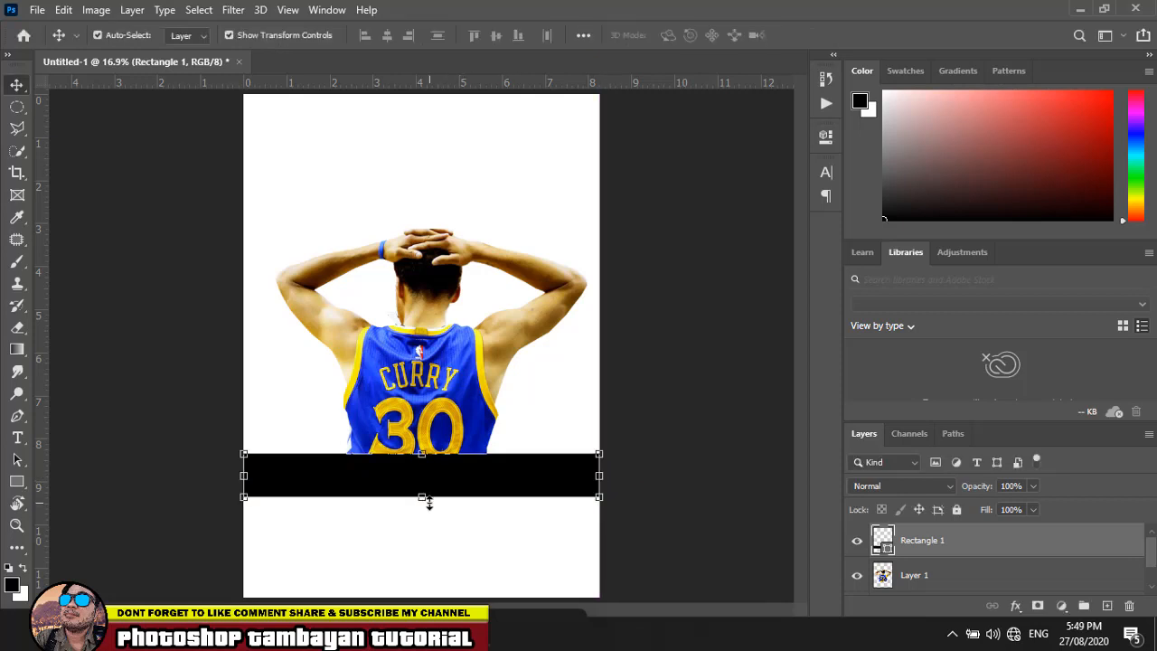
pyautogui.moveTo(422, 496); pyautogui.dragTo(423, 488)
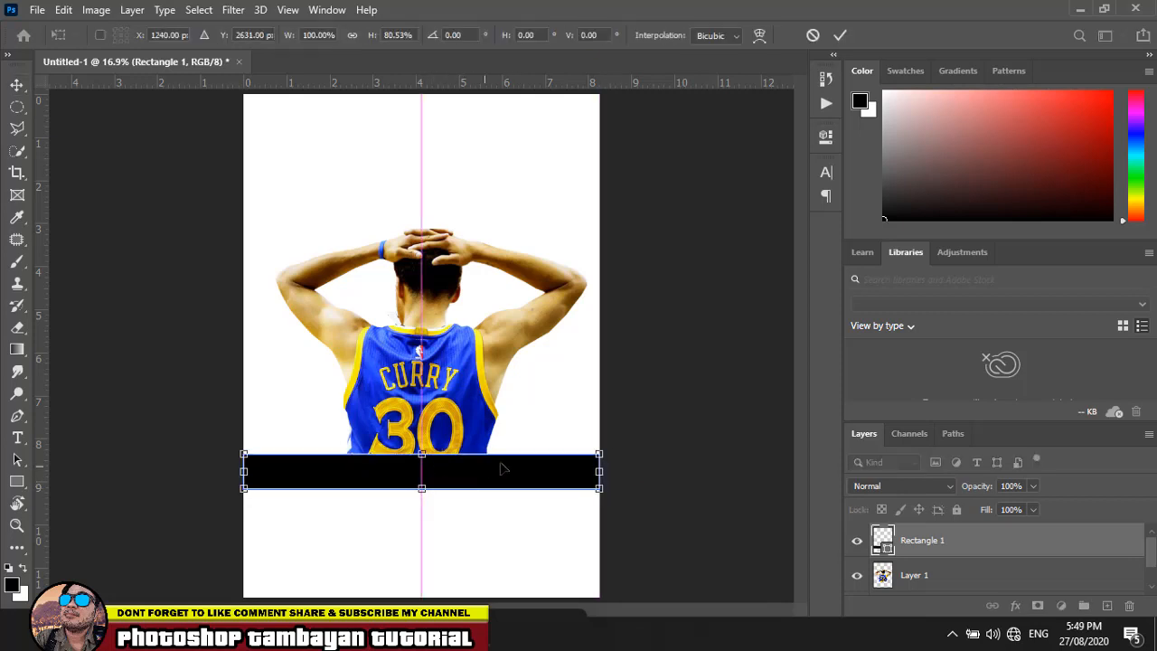
pyautogui.press('Return')
pyautogui.click(550, 491)
pyautogui.click(534, 474)
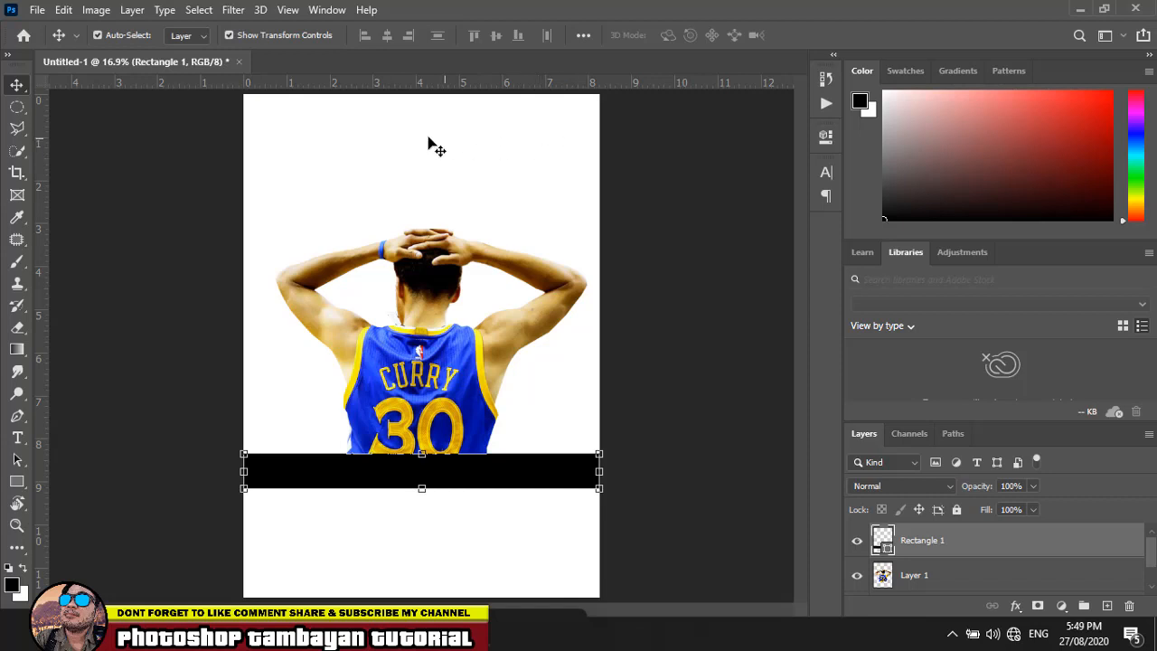
# Step: Add a text box above the player with the text STEPHEN in black 30 pt Adventure Regular
pyautogui.click(17, 439)
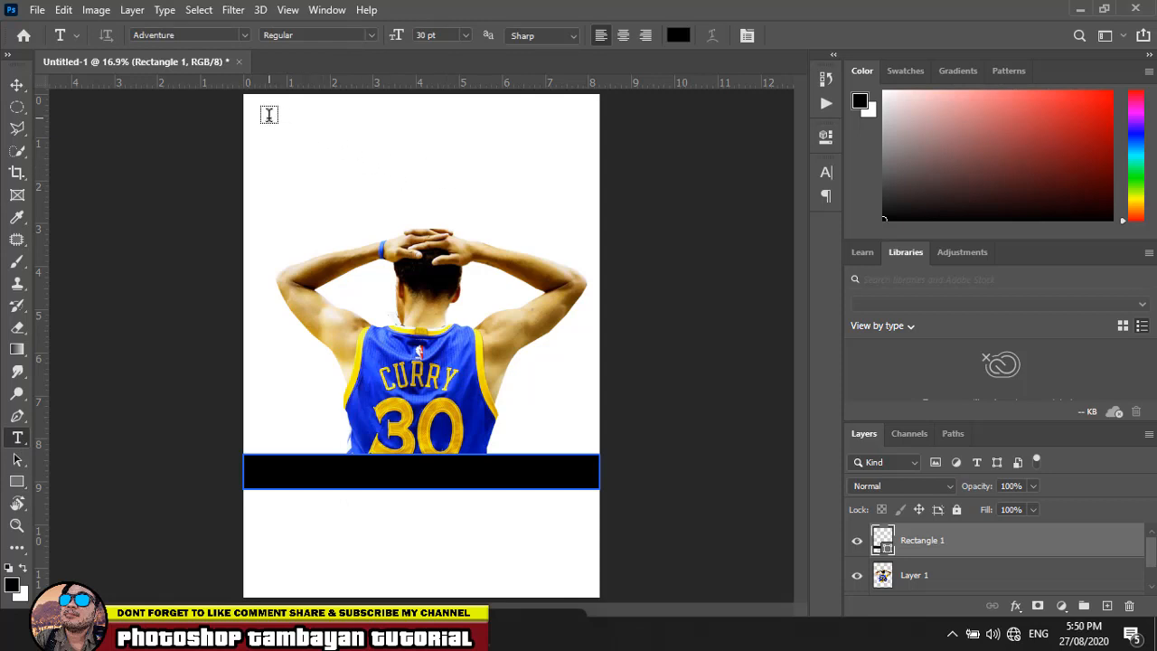
pyautogui.moveTo(276, 117); pyautogui.dragTo(581, 218)
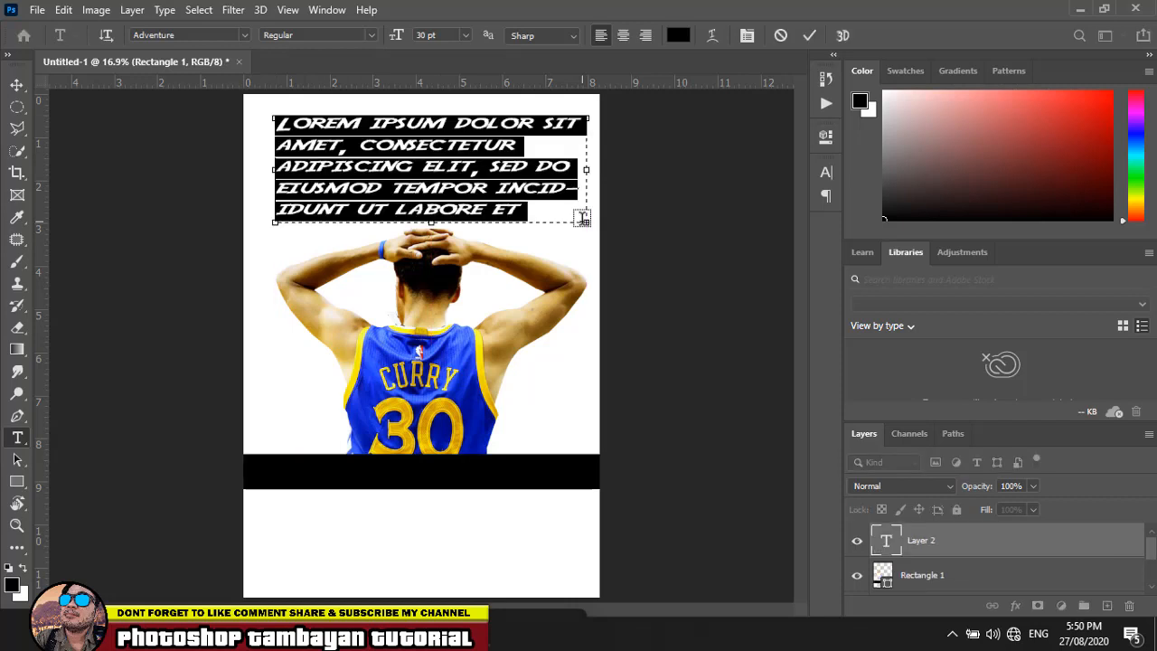
pyautogui.write('ST')
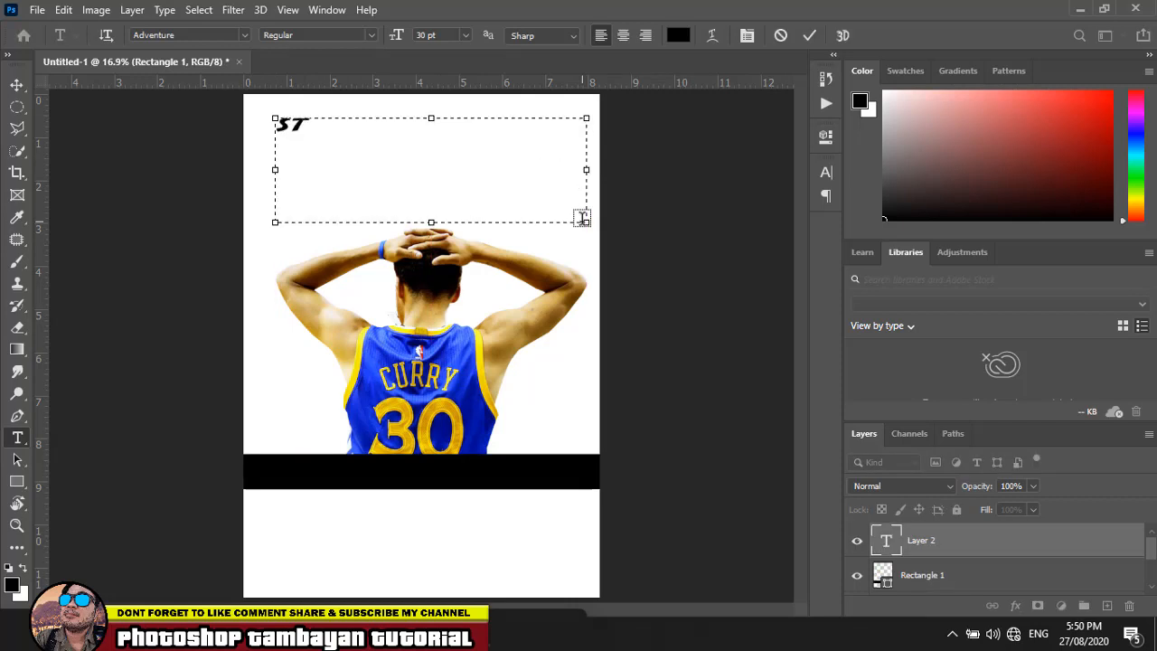
pyautogui.write('EPHEN')
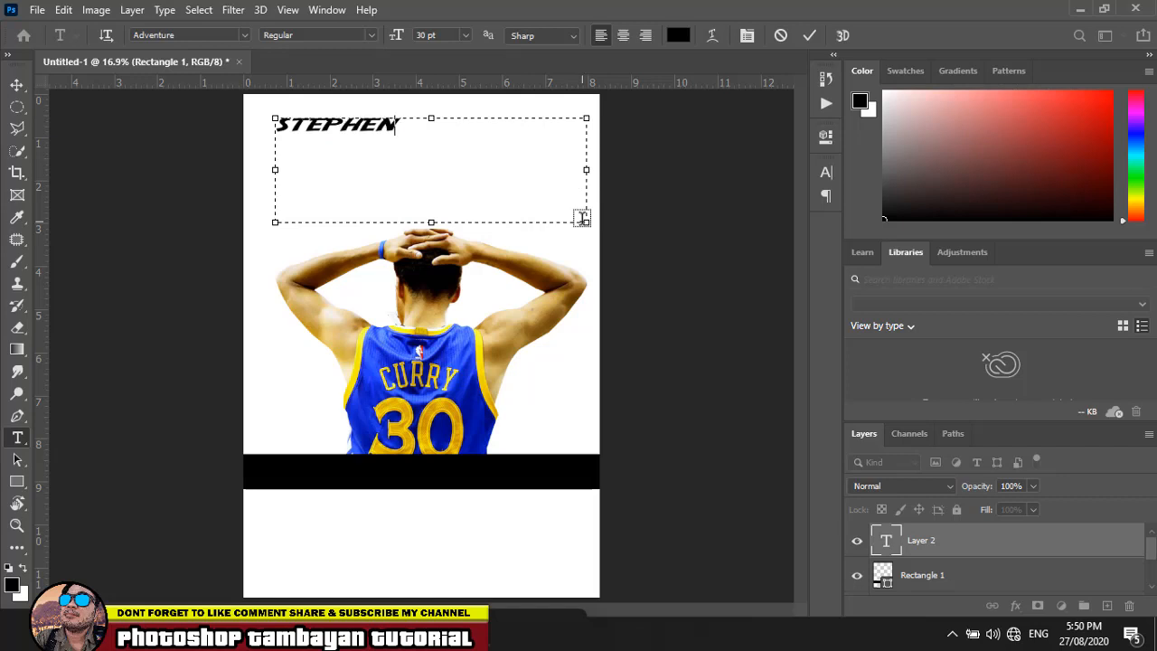
# Step: Enlarge the STEPHEN text to nearly the page width and stretch its height by a further 151%, down to the player's hands
pyautogui.moveTo(582, 218)
pyautogui.mouseDown()
pyautogui.moveTo(523, 208)
pyautogui.moveTo(404, 134)
pyautogui.moveTo(503, 128)
pyautogui.moveTo(503, 190)
pyautogui.moveTo(586, 213)
pyautogui.mouseUp()
pyautogui.click(20, 86)
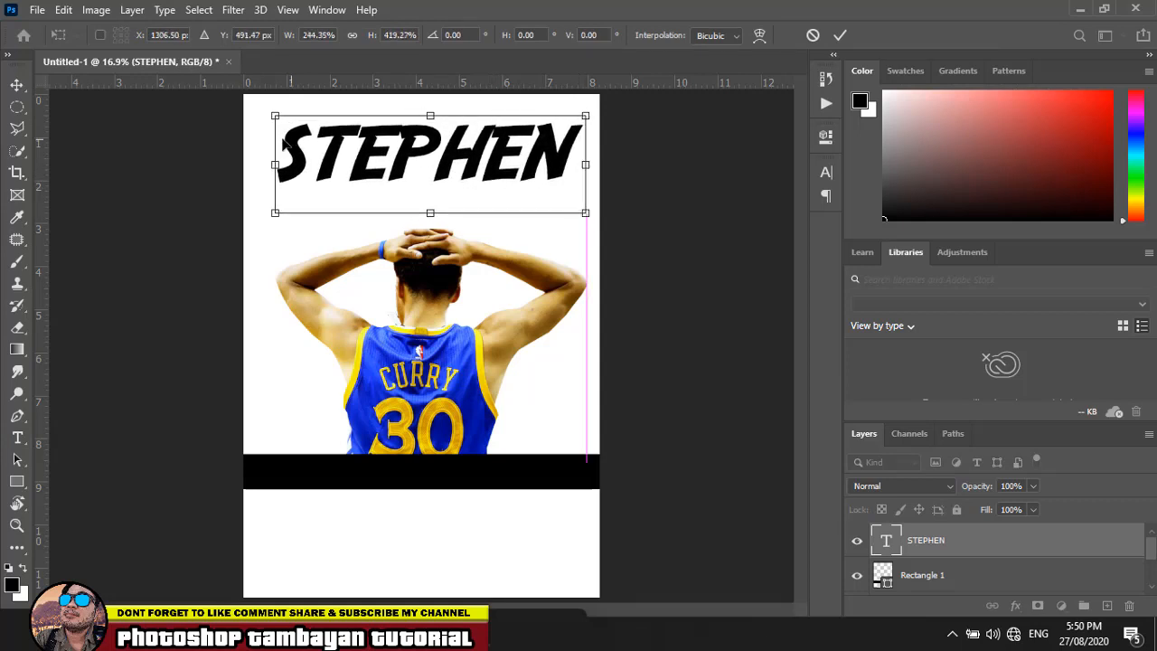
pyautogui.moveTo(262, 165)
pyautogui.mouseDown()
pyautogui.moveTo(247, 165)
pyautogui.moveTo(260, 164)
pyautogui.mouseUp()
pyautogui.press('Return')
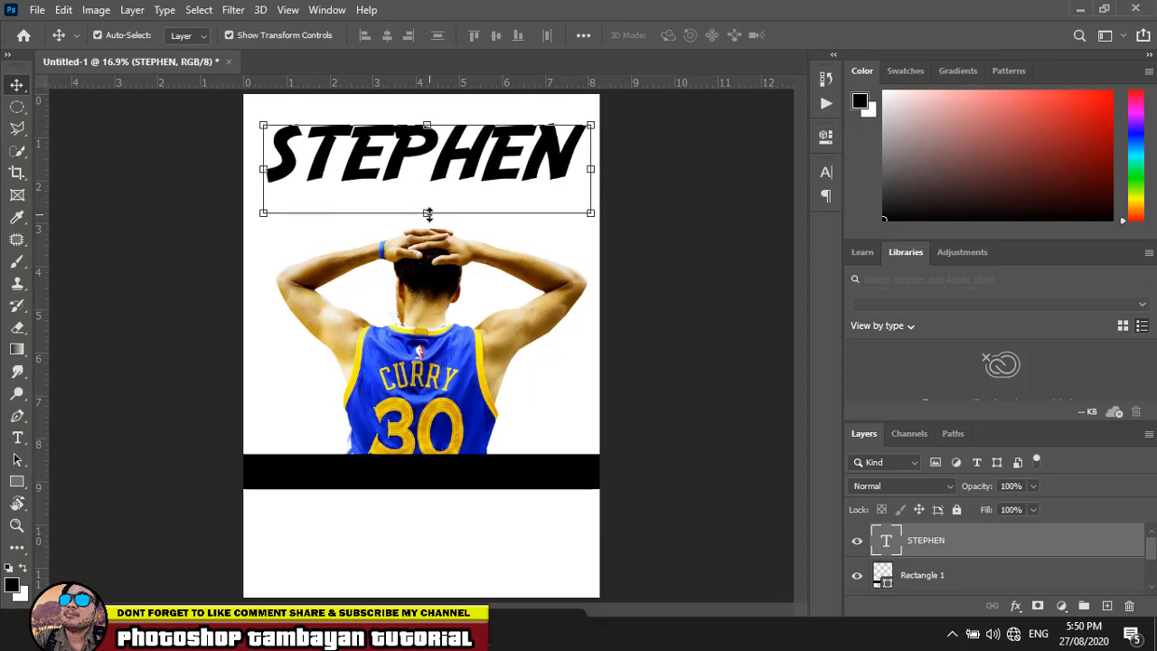
pyautogui.moveTo(427, 214); pyautogui.dragTo(425, 262)
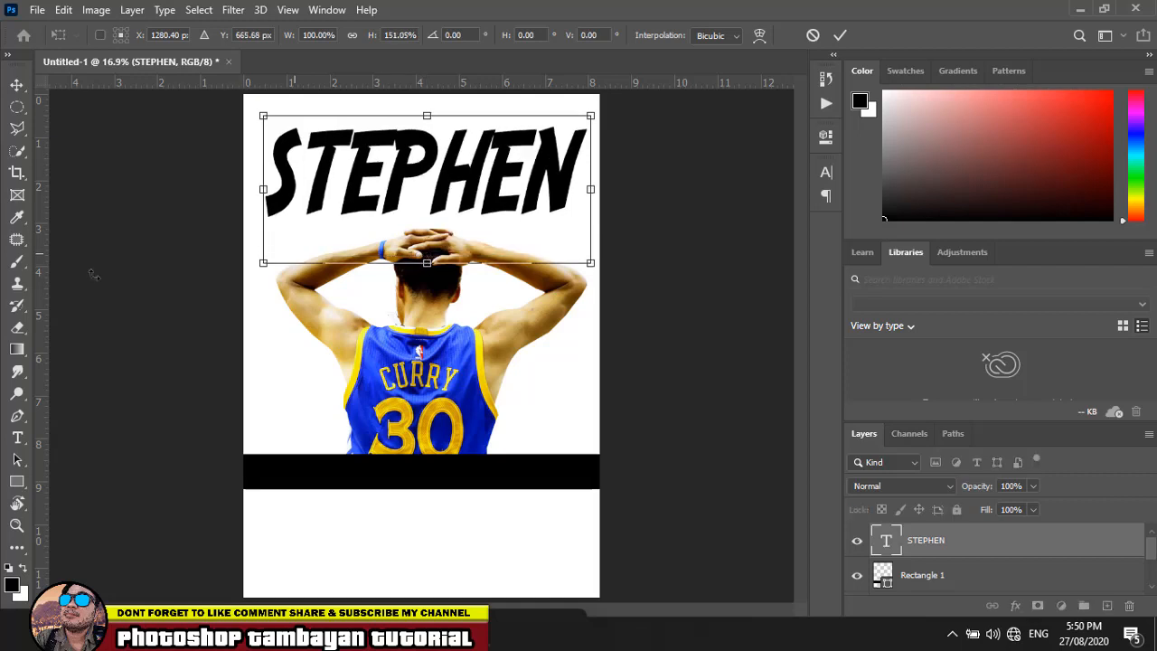
pyautogui.press('Return')
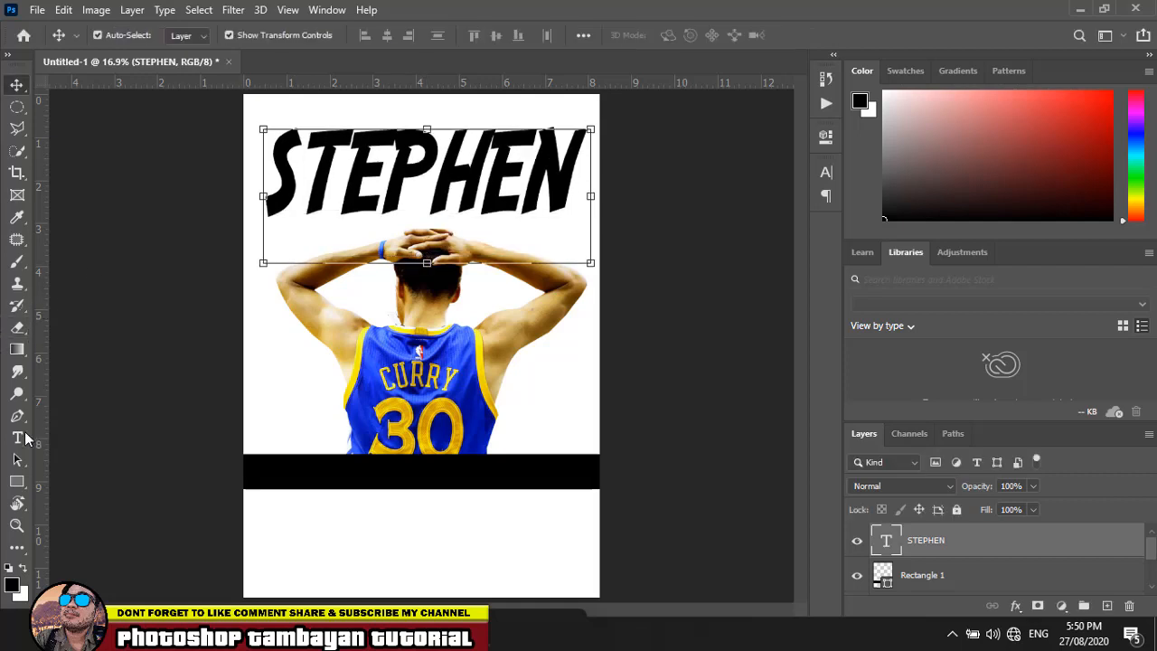
# Step: Change the STEPHEN title's font to Aldo the Apache and shrink its text box to fit the lettering
pyautogui.click(22, 437)
pyautogui.click(277, 176)
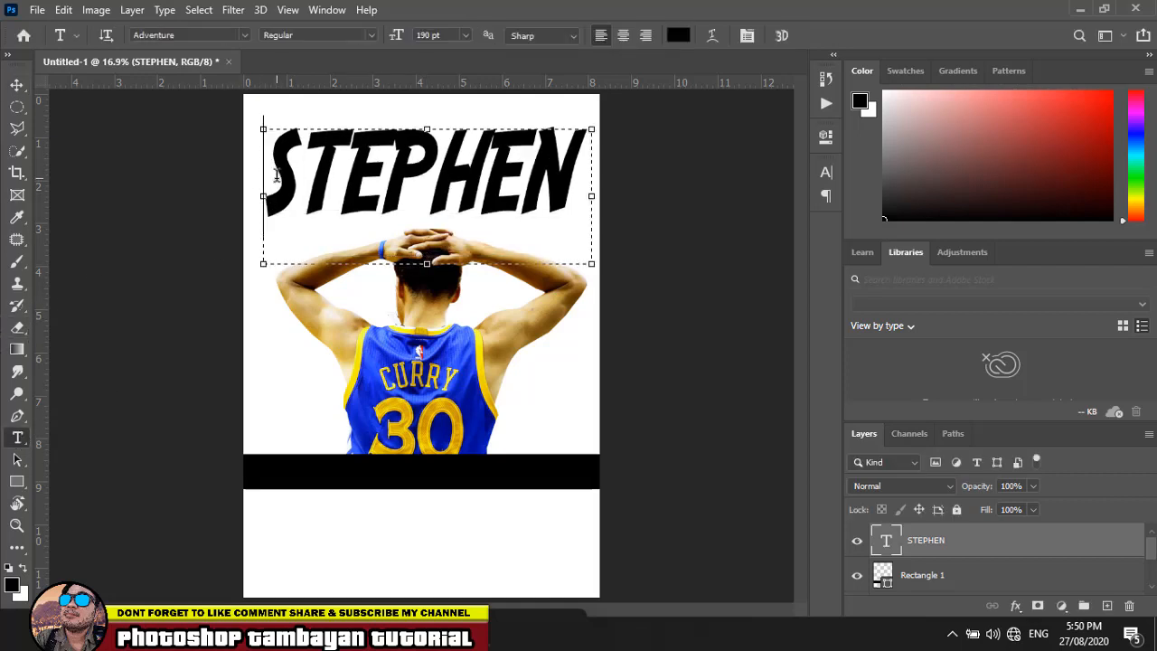
pyautogui.hotkey('ctrl', 'a')
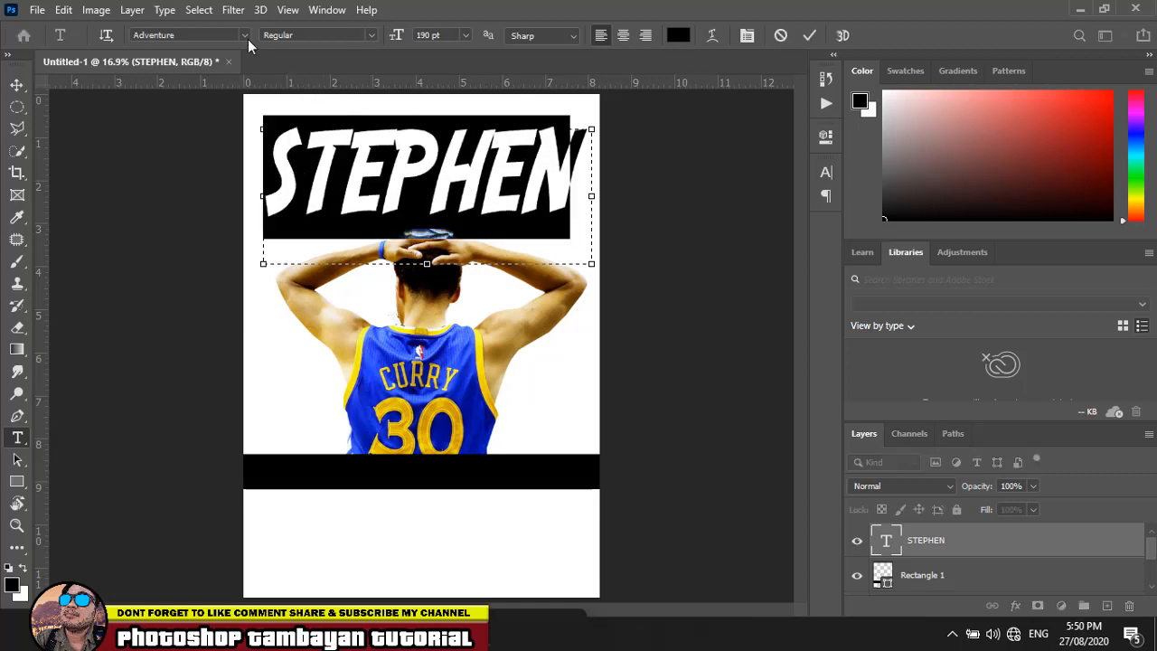
pyautogui.click(246, 38)
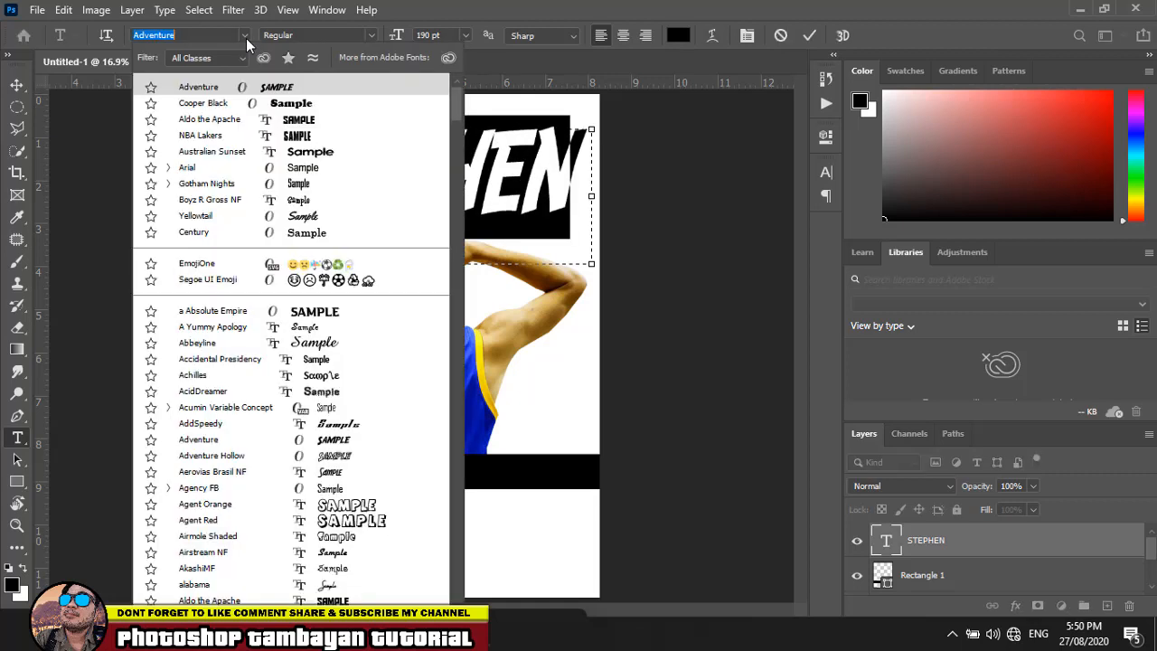
pyautogui.click(334, 121)
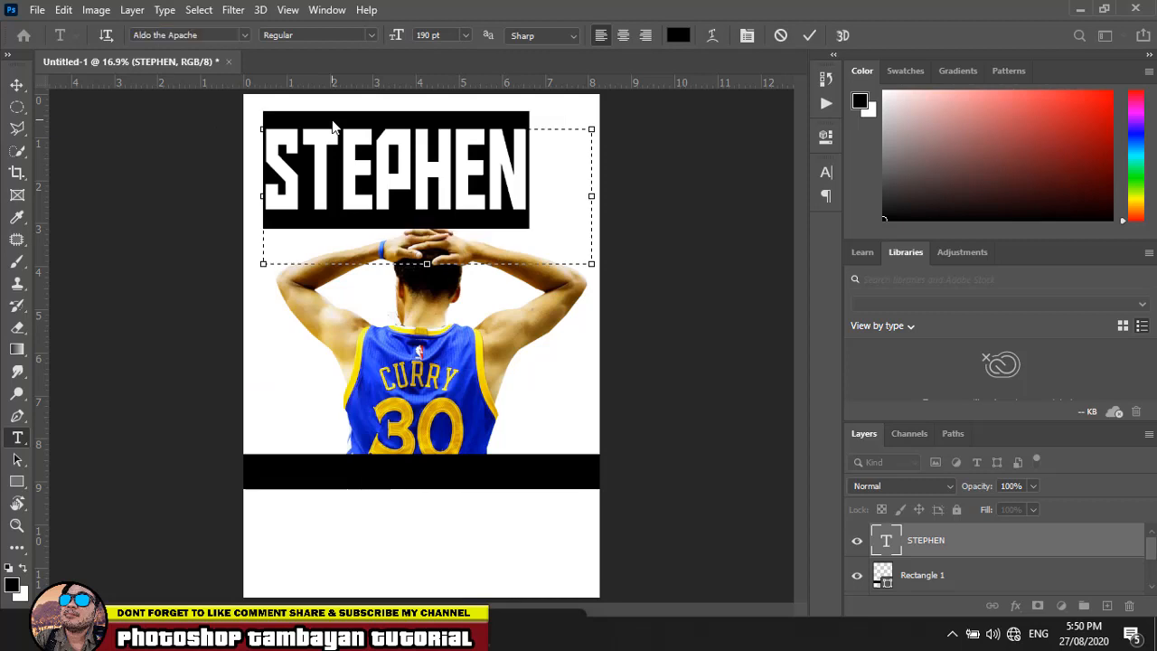
pyautogui.moveTo(591, 266); pyautogui.dragTo(536, 229)
# Step: Stretch the STEPHEN title horizontally to nearly the page width and reduce its height to 92.80%
pyautogui.click(17, 84)
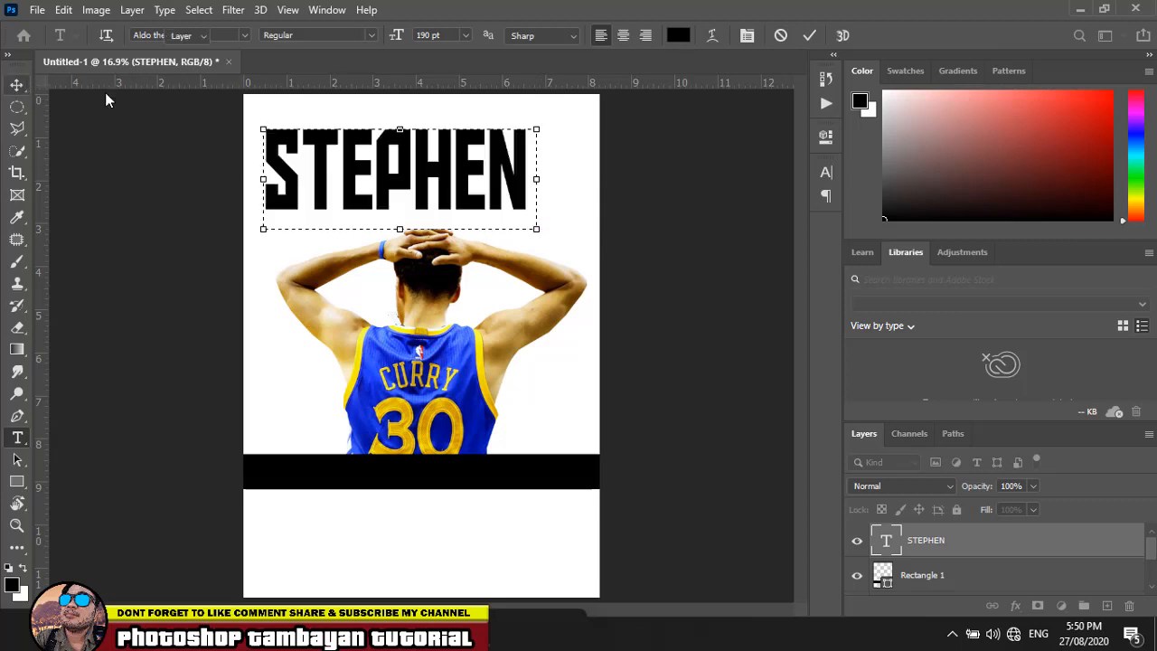
pyautogui.moveTo(534, 178); pyautogui.dragTo(588, 178)
pyautogui.press('Return')
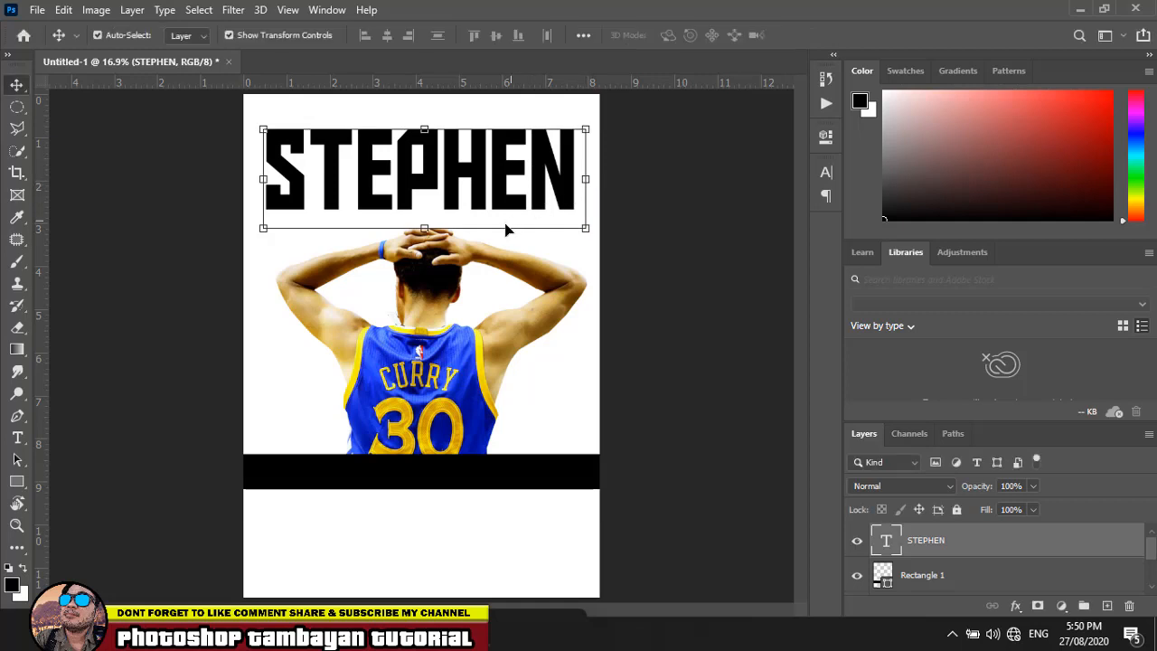
pyautogui.moveTo(424, 231); pyautogui.dragTo(424, 223)
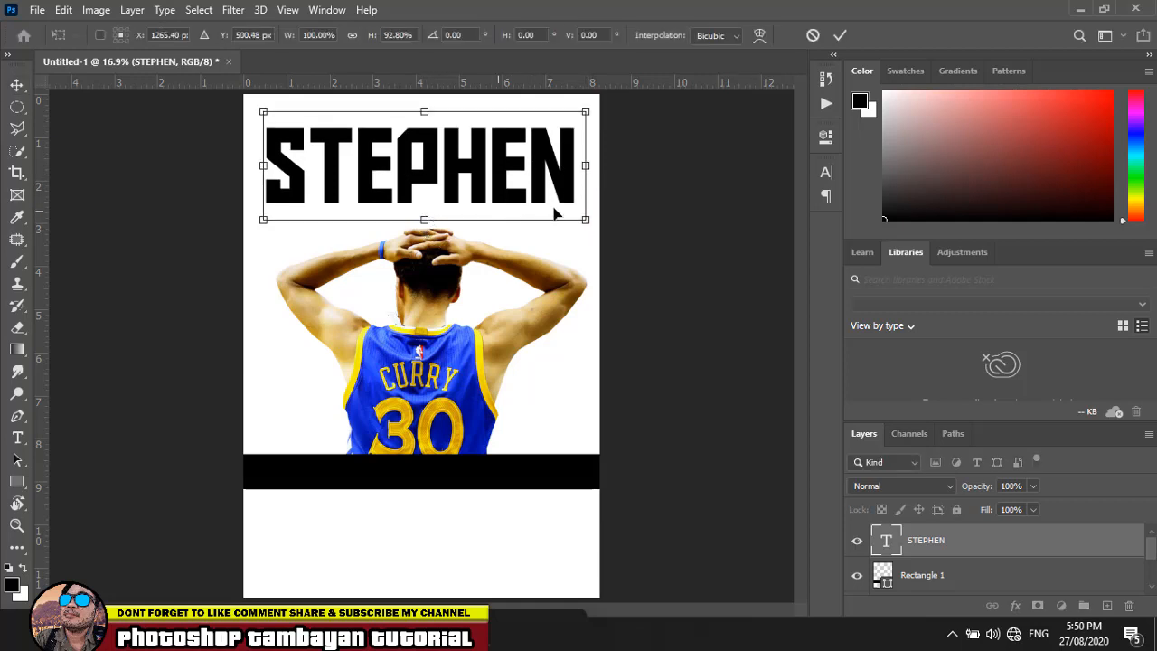
pyautogui.press('Return')
pyautogui.click(686, 274)
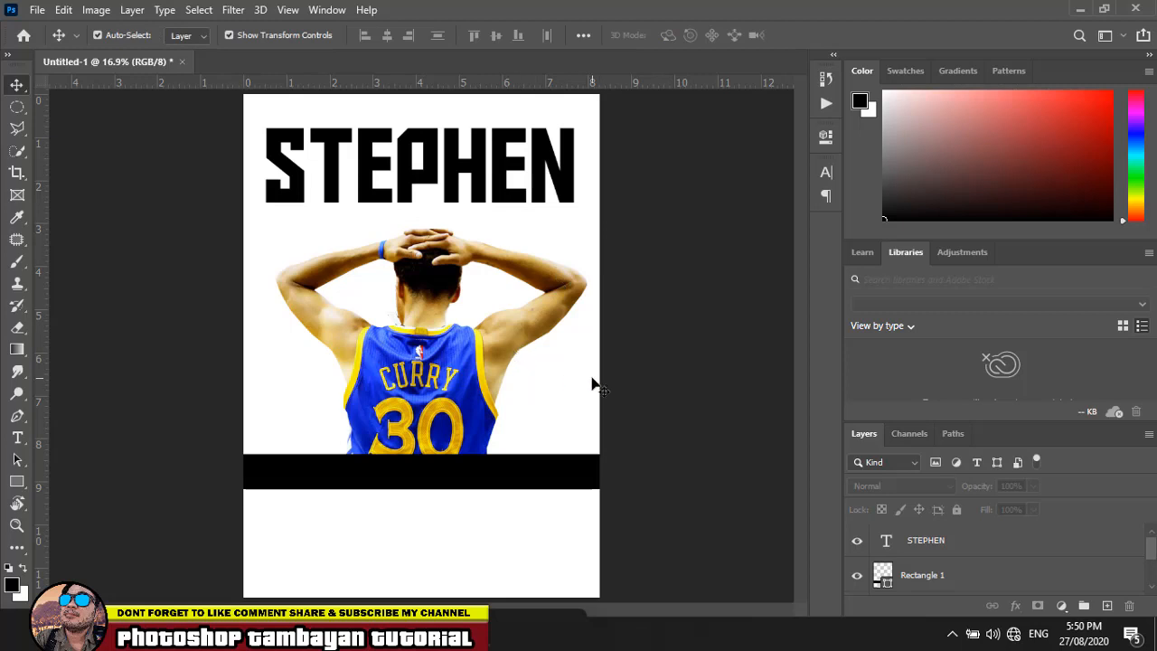
# Step: Add a gradient fill layer directly above the Background using the striped yellow-gold gradient preset
pyautogui.scroll(-2, 1004, 576)
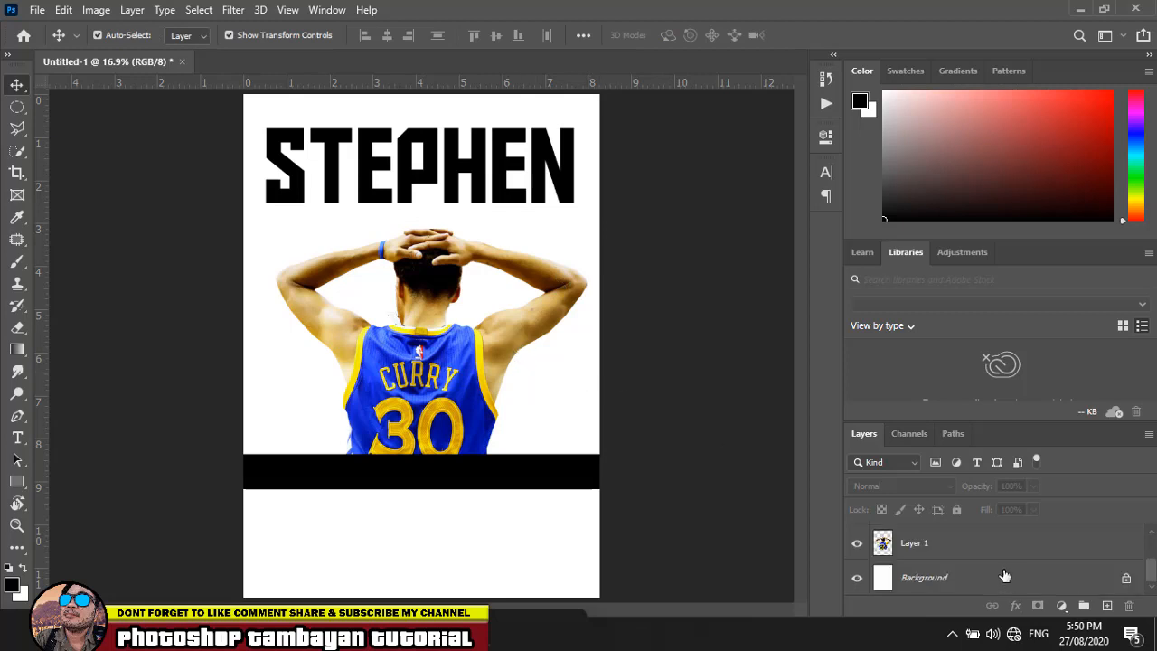
pyautogui.click(931, 583)
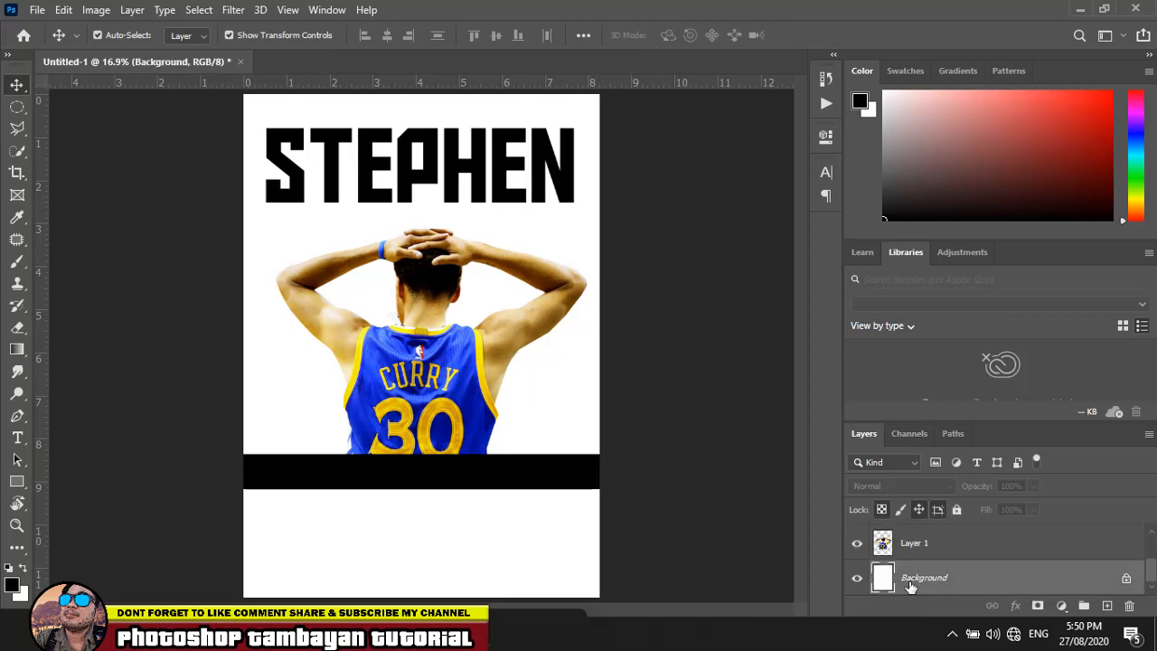
pyautogui.click(1062, 605)
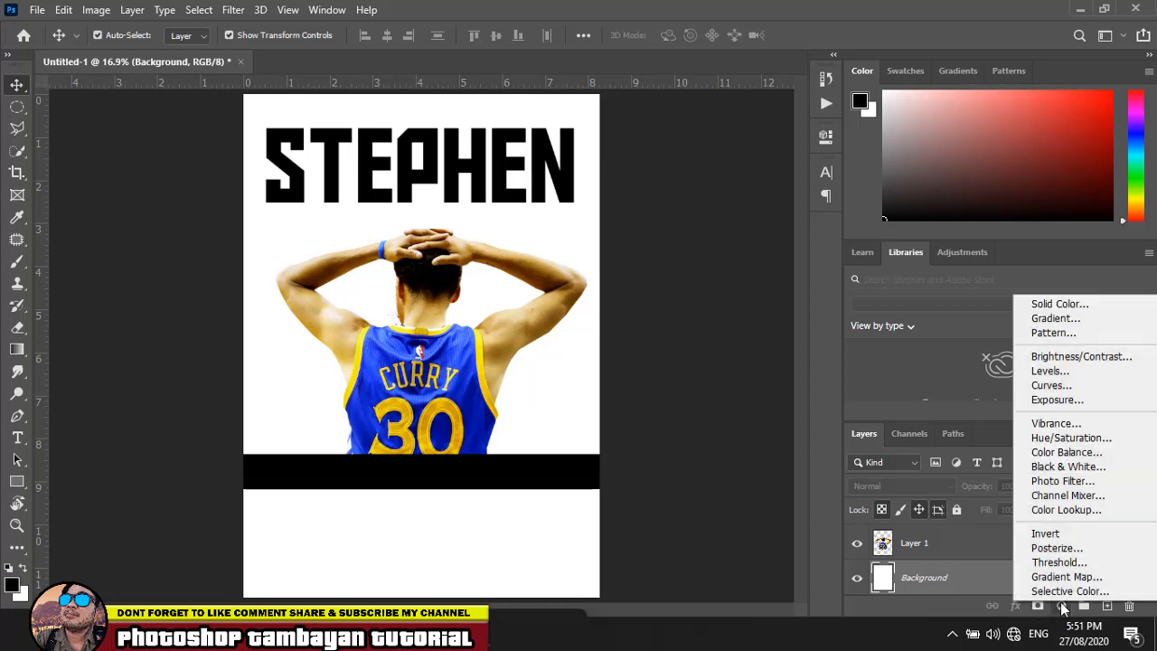
pyautogui.click(1069, 319)
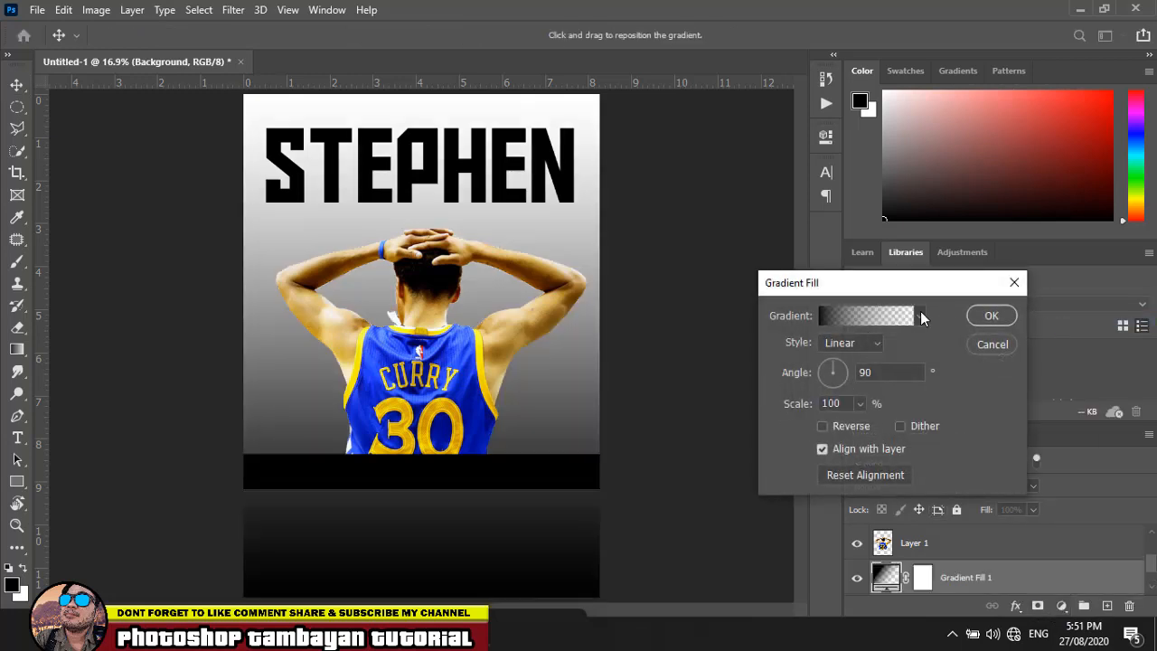
pyautogui.click(921, 315)
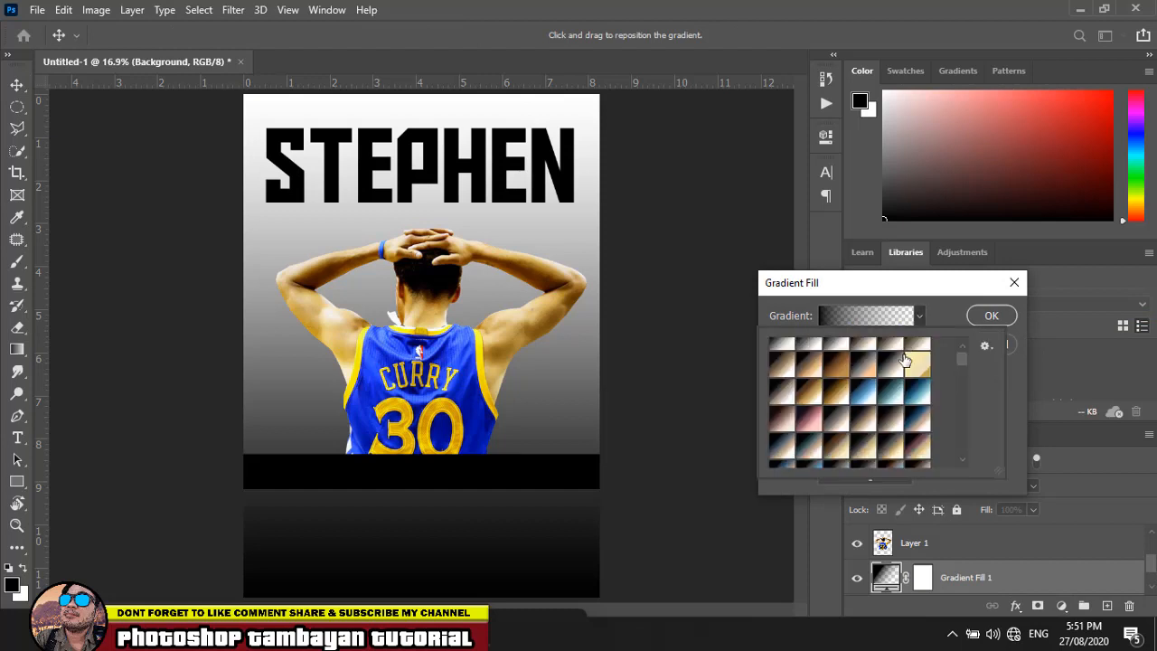
pyautogui.click(916, 397)
pyautogui.scroll(-5, 915, 402)
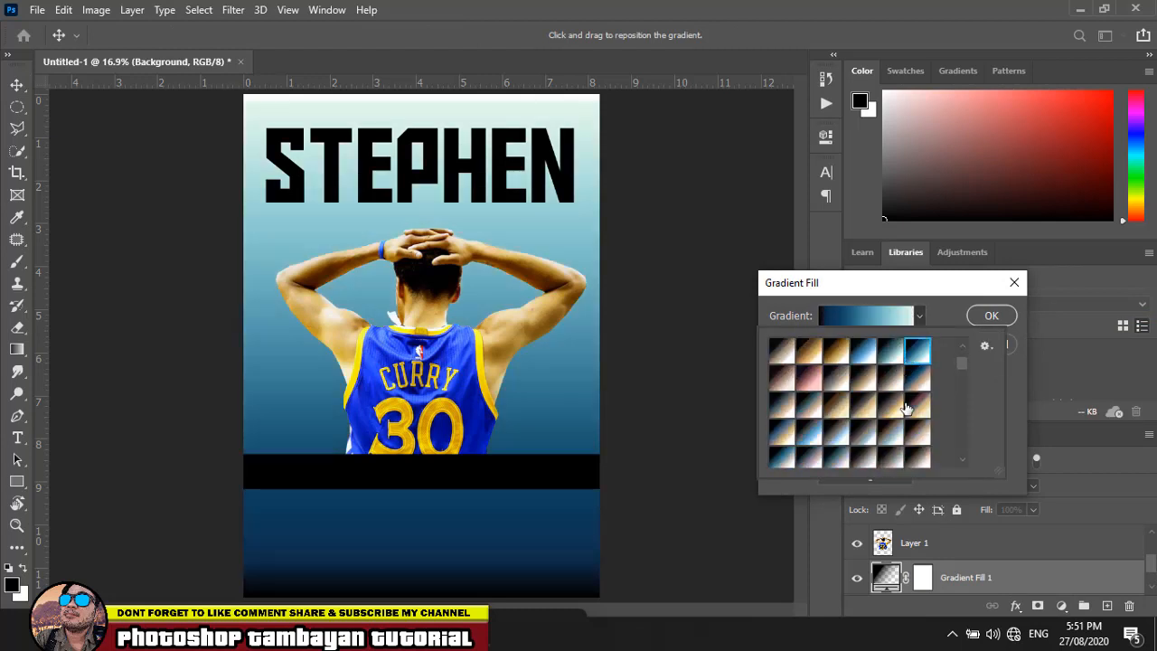
pyautogui.scroll(-1, 903, 420)
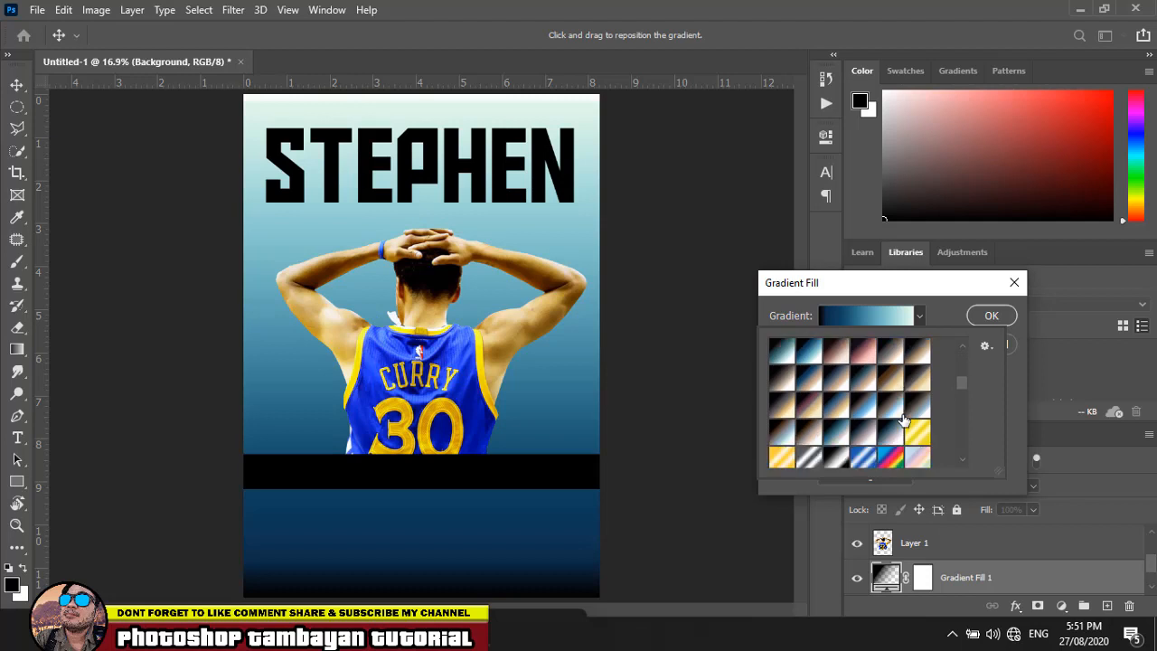
pyautogui.click(916, 428)
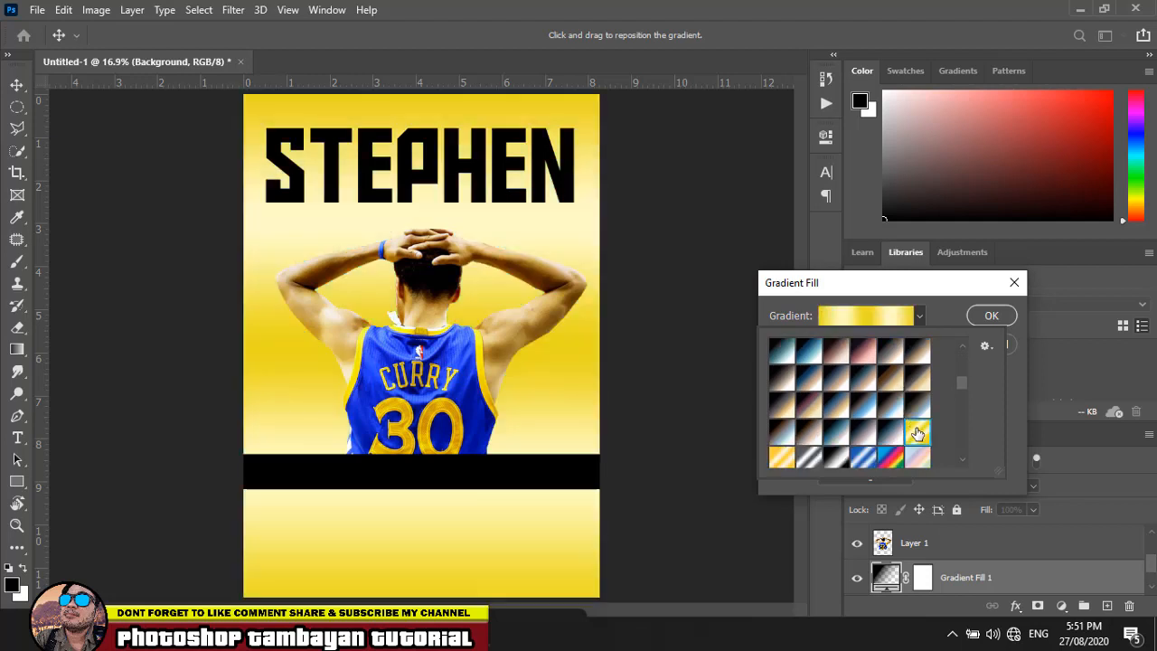
pyautogui.click(981, 314)
pyautogui.click(979, 317)
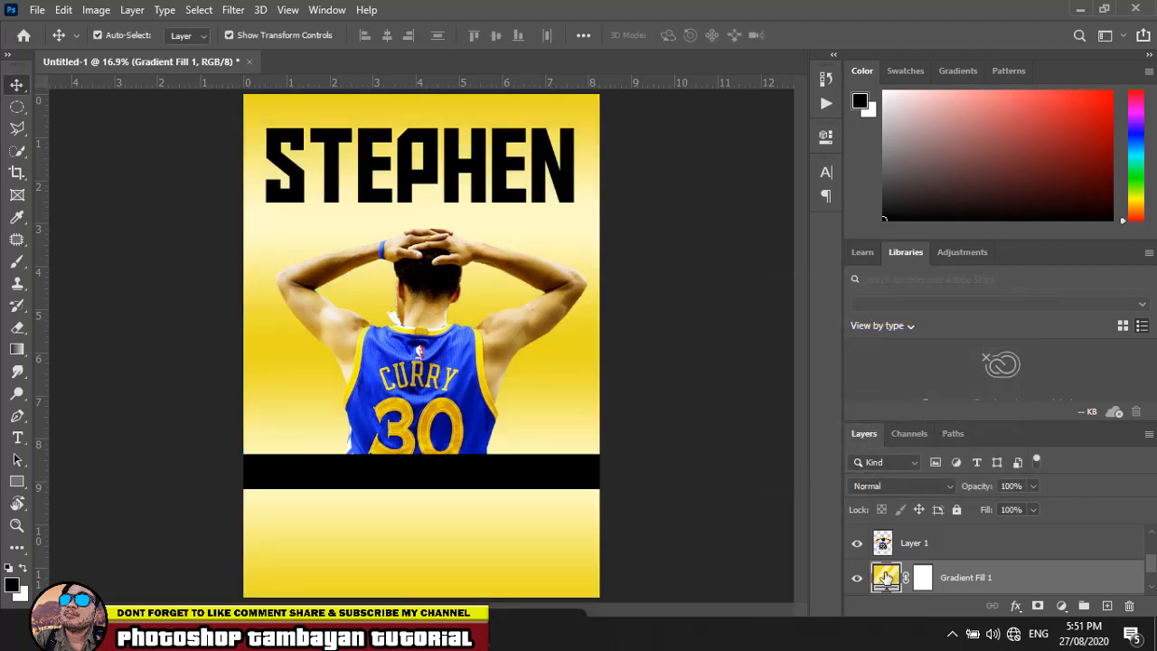
# Step: Change the yellow gradient fill to a reversed Radial style with a scale of 89%
pyautogui.doubleClick(886, 575)
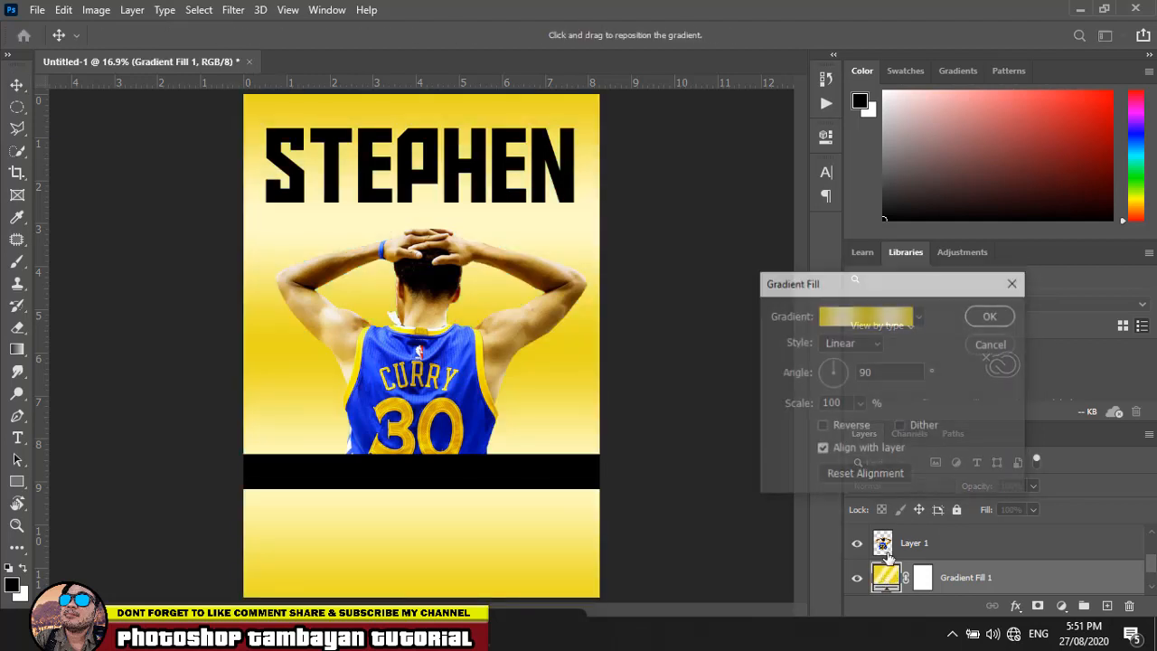
pyautogui.click(845, 343)
pyautogui.click(848, 372)
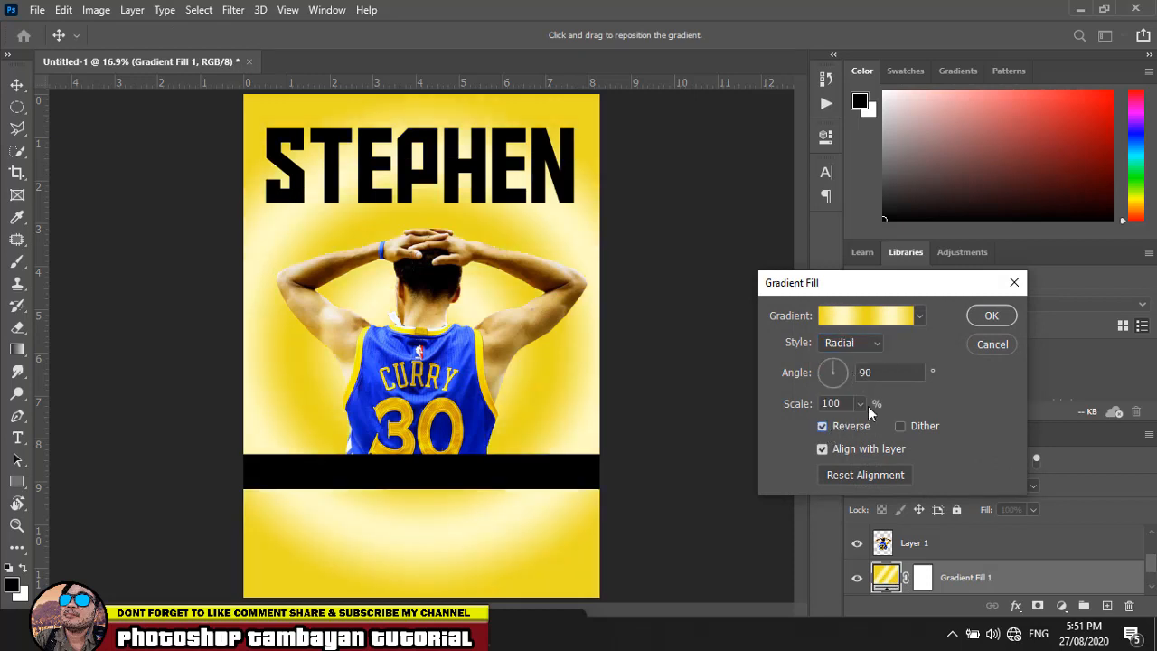
pyautogui.moveTo(859, 404); pyautogui.dragTo(877, 426)
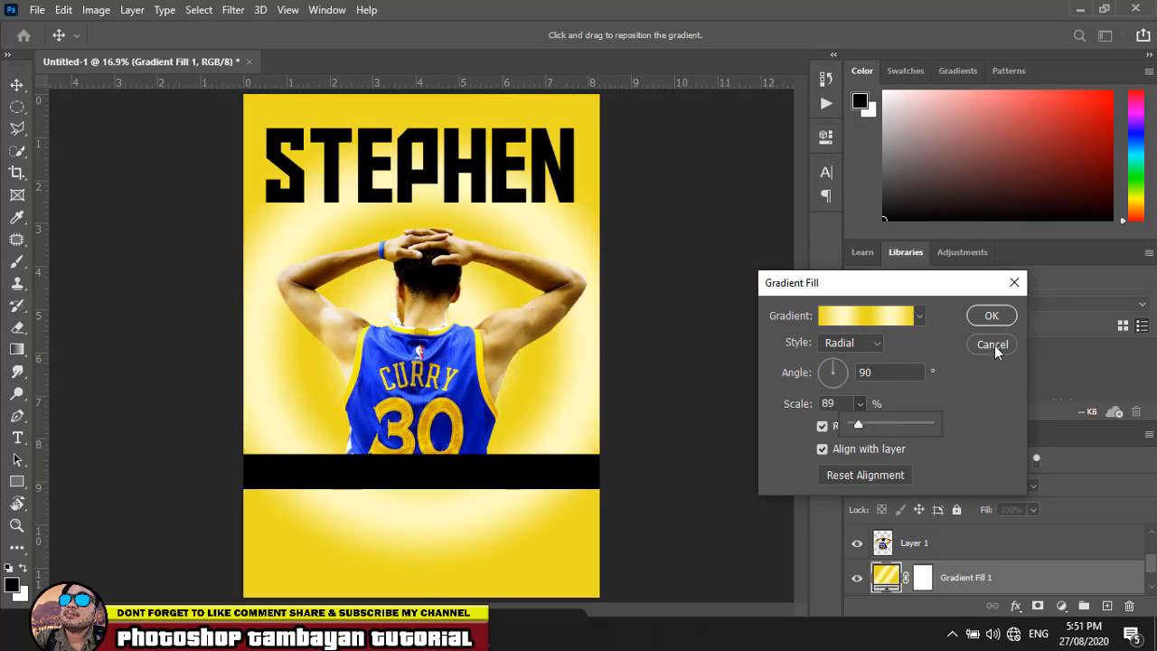
pyautogui.click(991, 314)
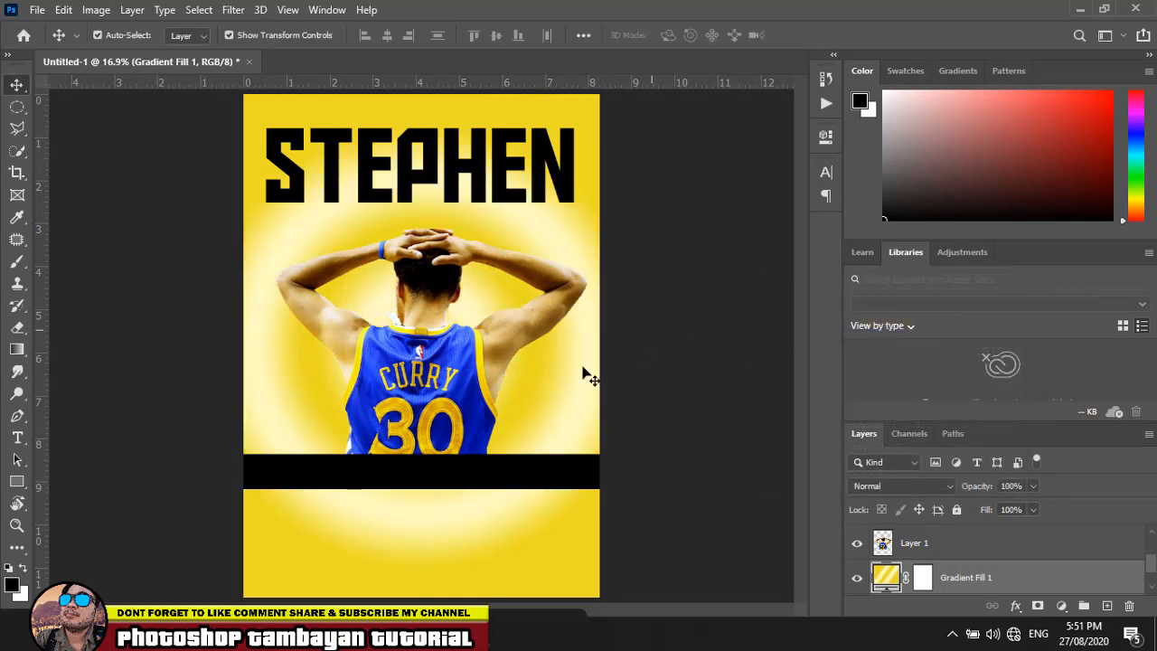
# Step: Move the cut-out player slightly upward so the hands sit just under the STEPHEN title
pyautogui.moveTo(443, 360); pyautogui.dragTo(448, 353)
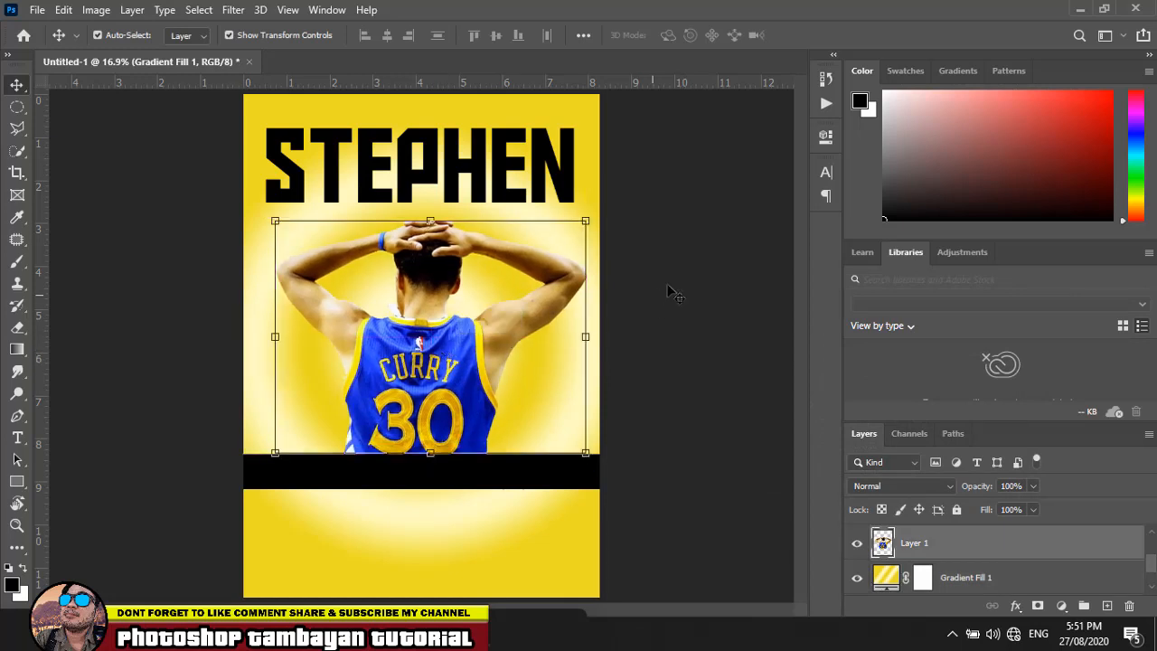
# Step: Add a Bevel & Emboss layer effect to the STEPHEN title
pyautogui.click(562, 174)
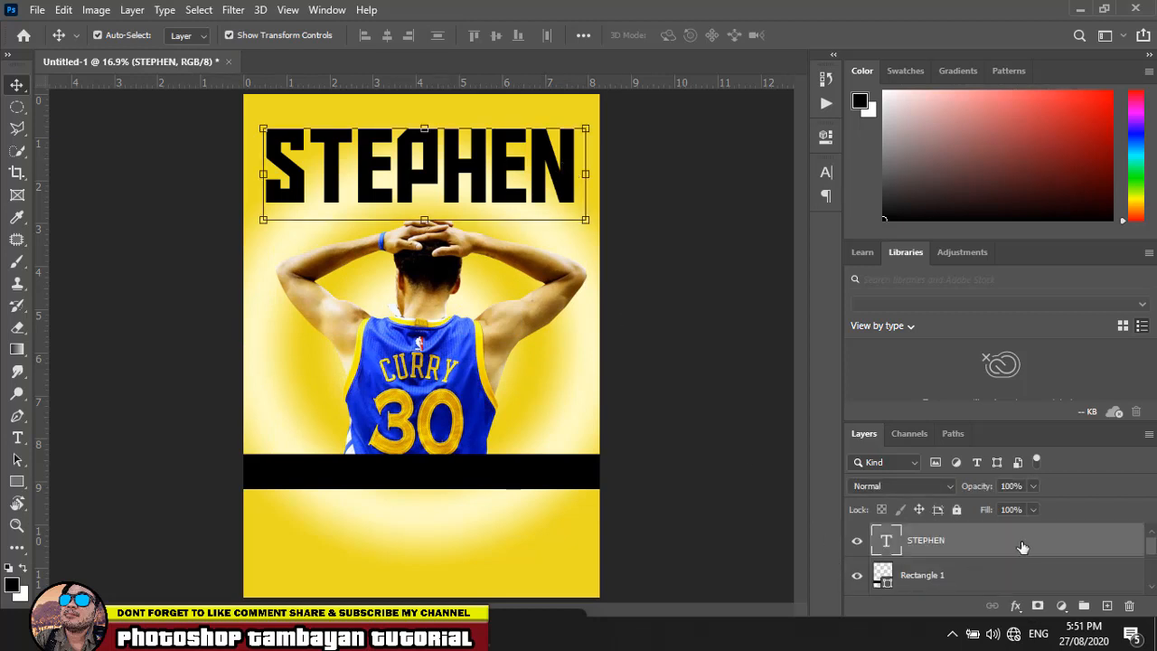
pyautogui.click(1016, 606)
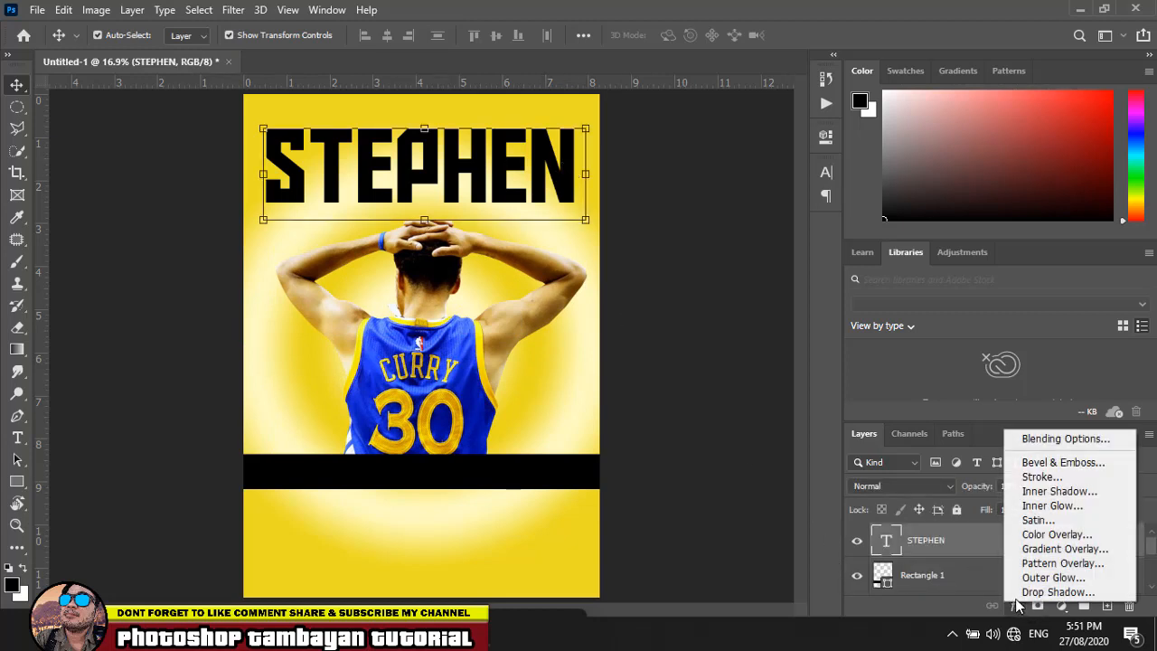
pyautogui.click(1049, 441)
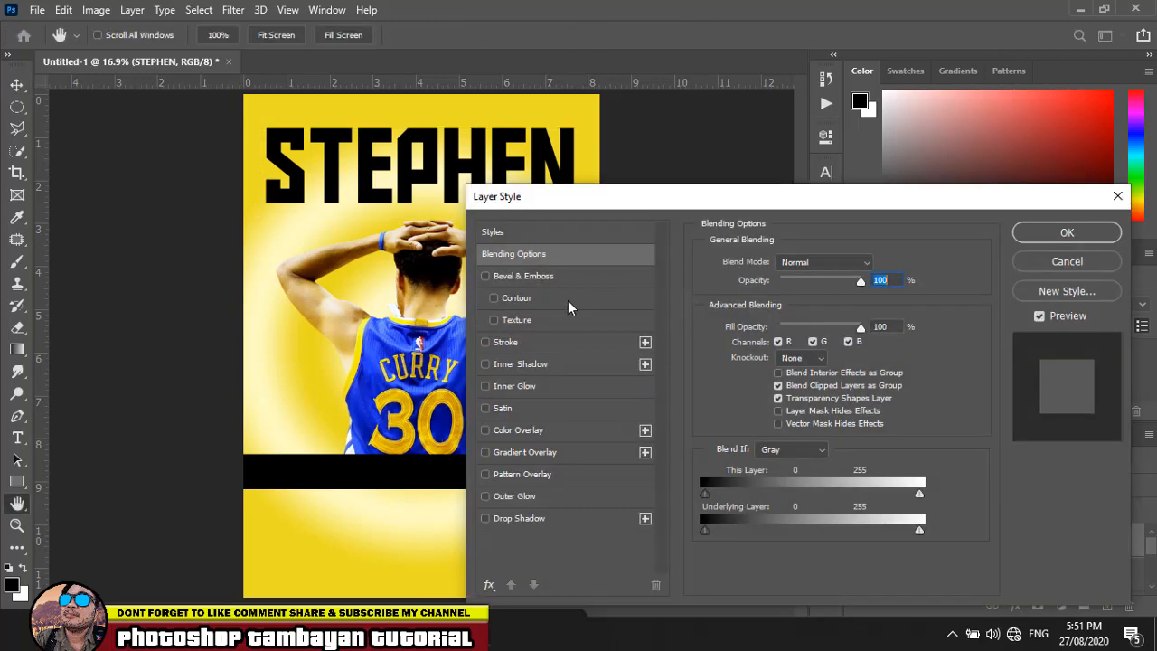
pyautogui.click(537, 278)
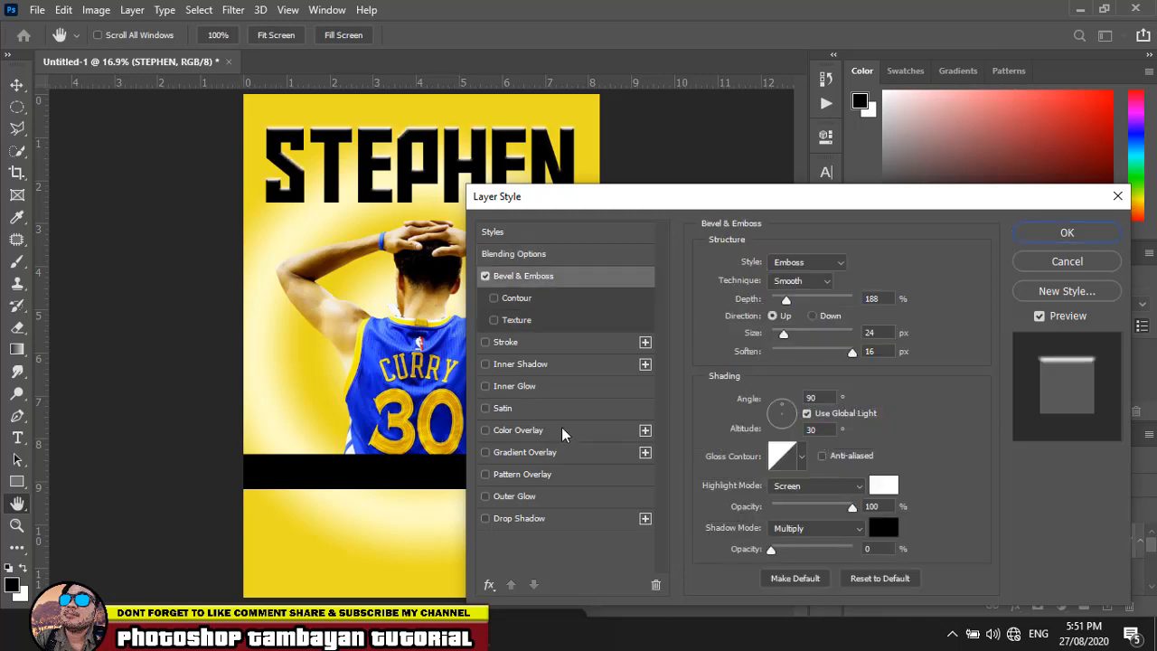
# Step: Enable a Drop Shadow at 0% opacity and a black outside Stroke of 1 px on the STEPHEN title
pyautogui.click(529, 522)
pyautogui.click(486, 519)
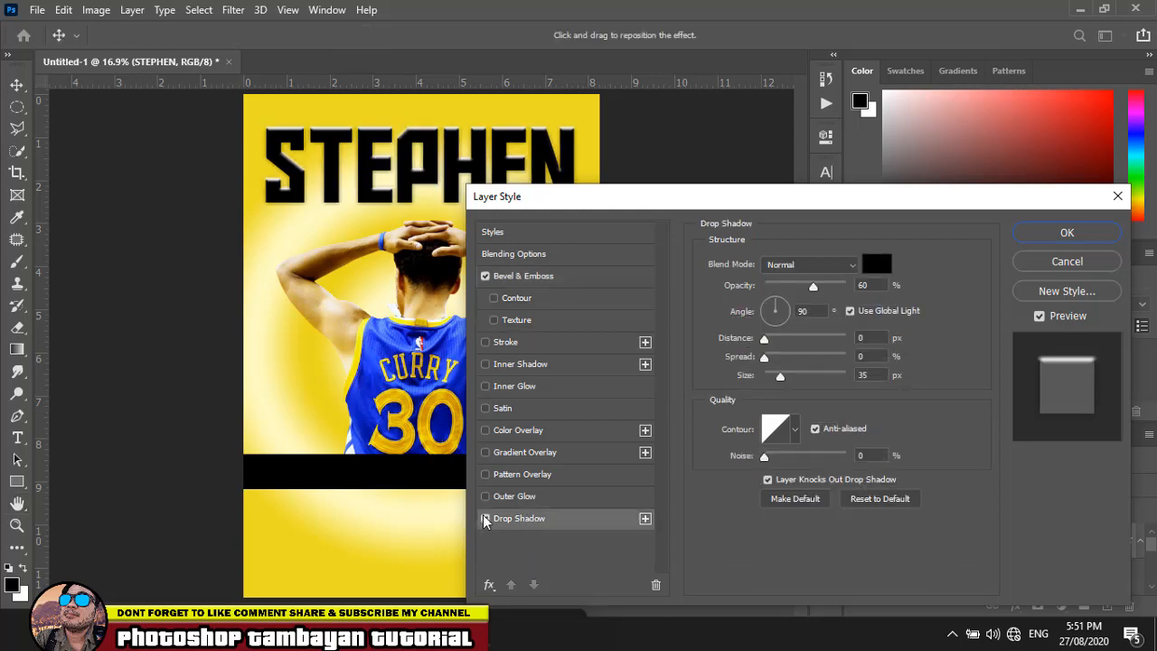
pyautogui.click(485, 519)
pyautogui.click(485, 343)
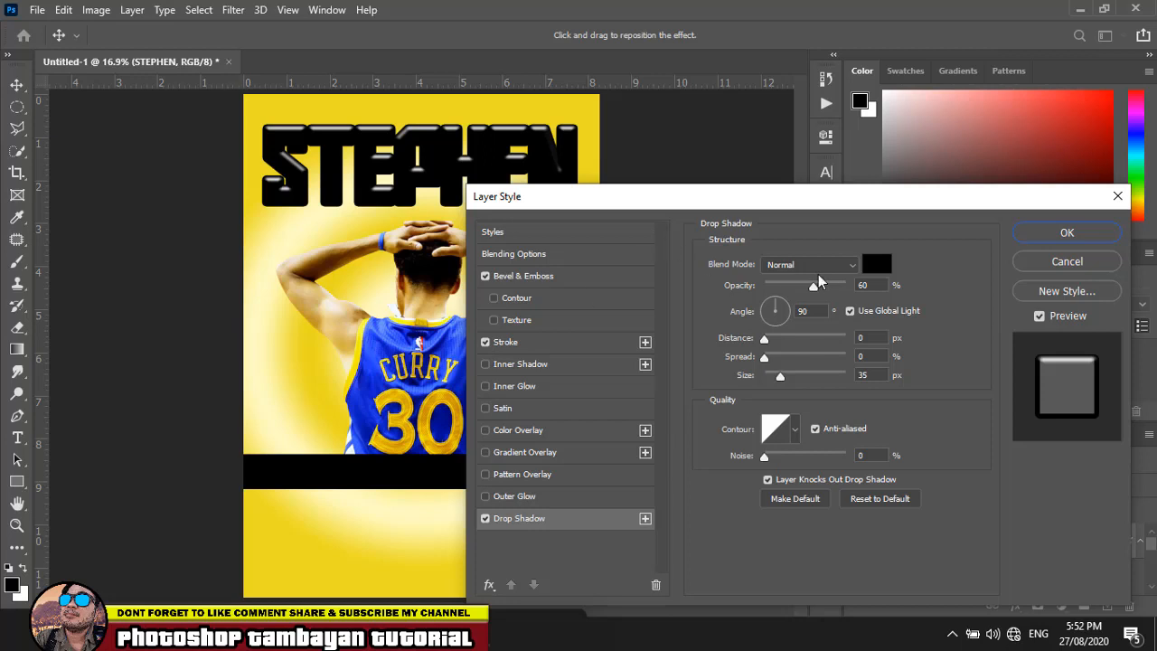
pyautogui.moveTo(813, 287); pyautogui.dragTo(756, 287)
pyautogui.click(745, 284)
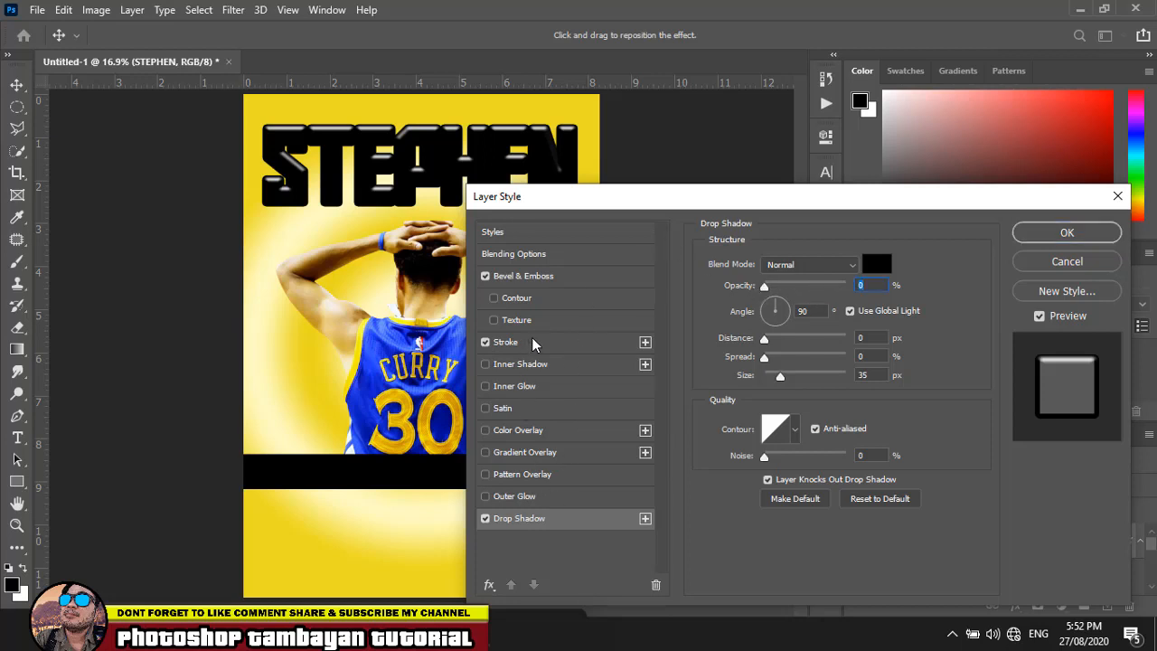
pyautogui.click(532, 342)
pyautogui.moveTo(781, 264); pyautogui.dragTo(698, 268)
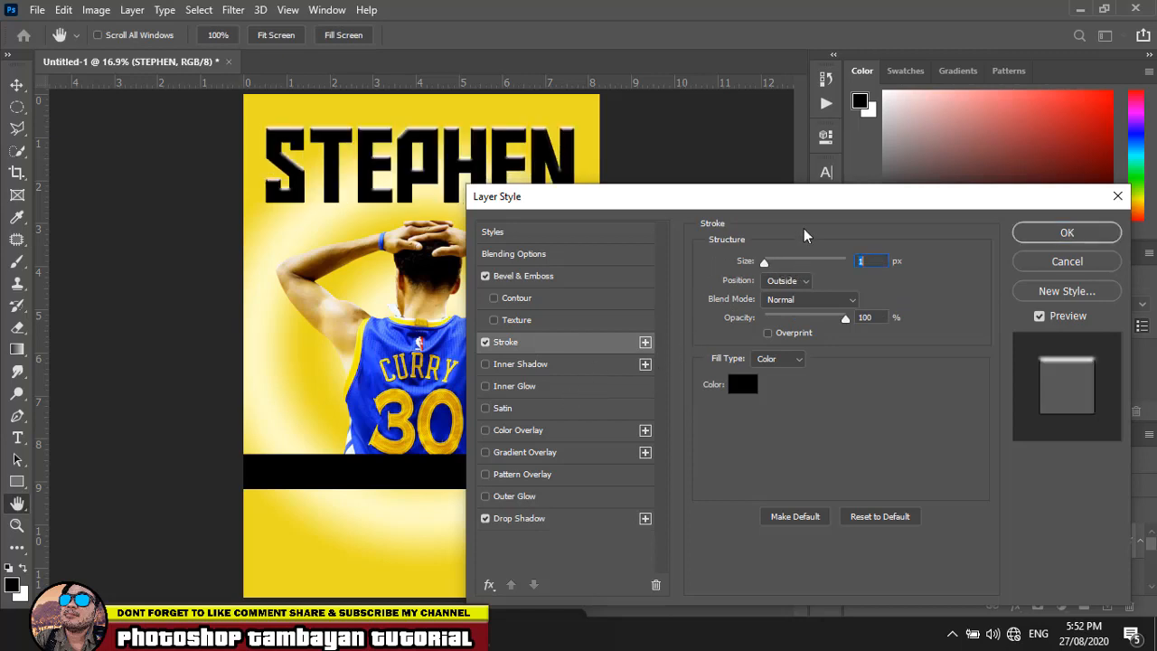
# Step: Add a Color Overlay to the STEPHEN title in dark blue 010b8f, sampled from the player's jersey
pyautogui.click(533, 431)
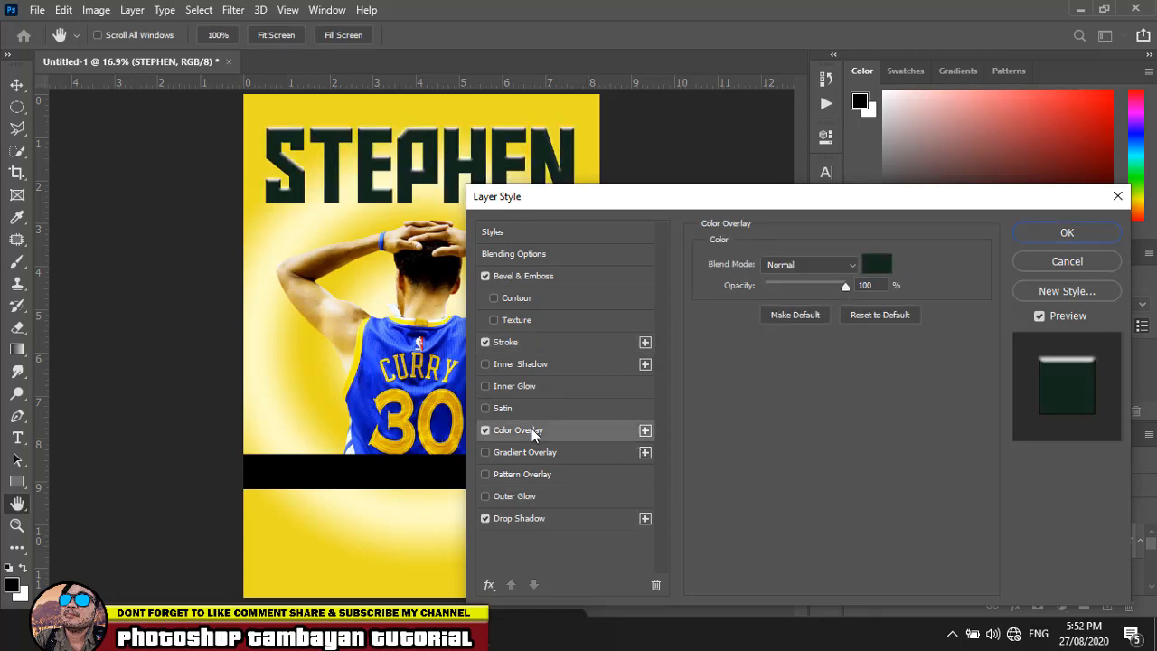
pyautogui.click(874, 265)
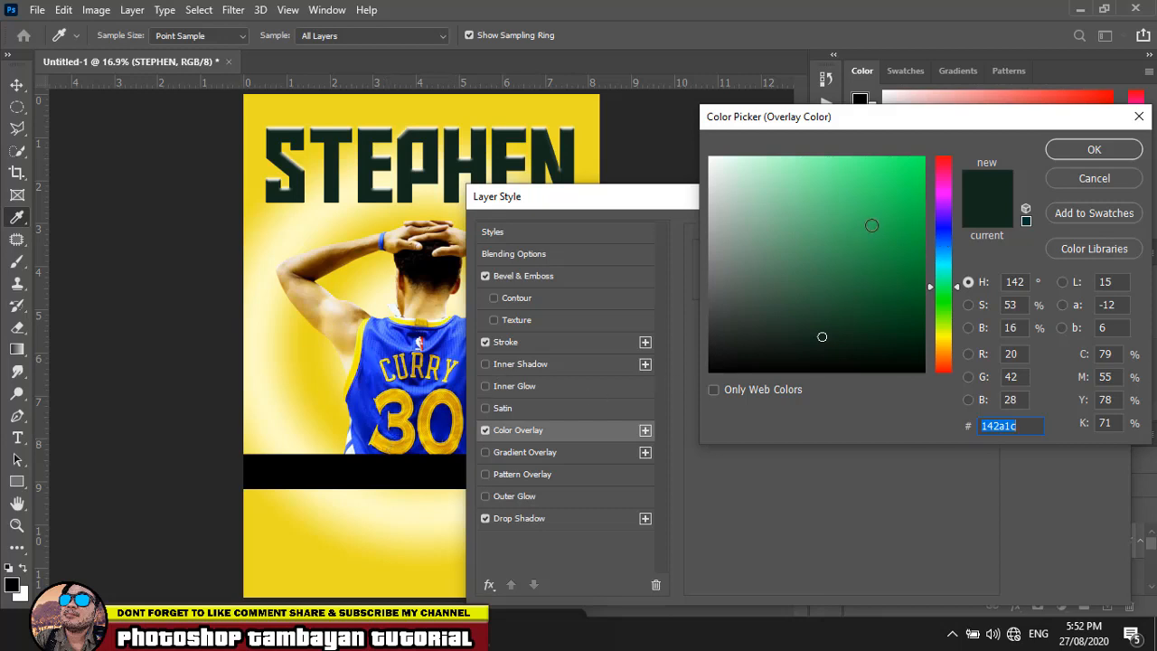
pyautogui.click(872, 225)
pyautogui.click(873, 259)
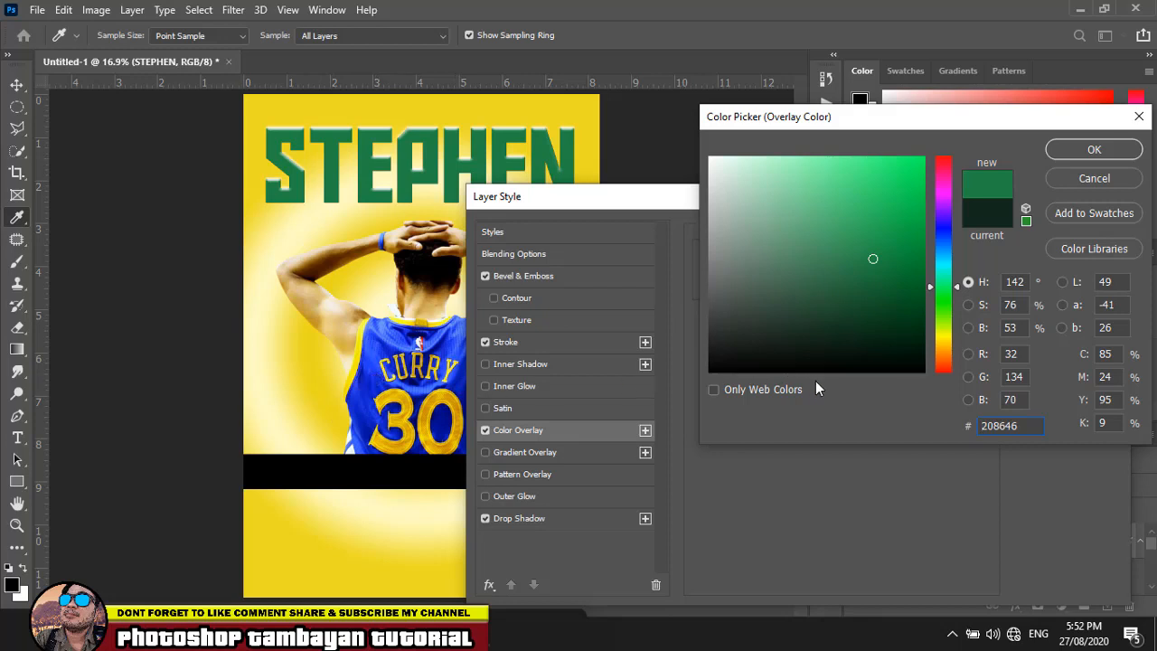
pyautogui.click(986, 188)
pyautogui.click(949, 221)
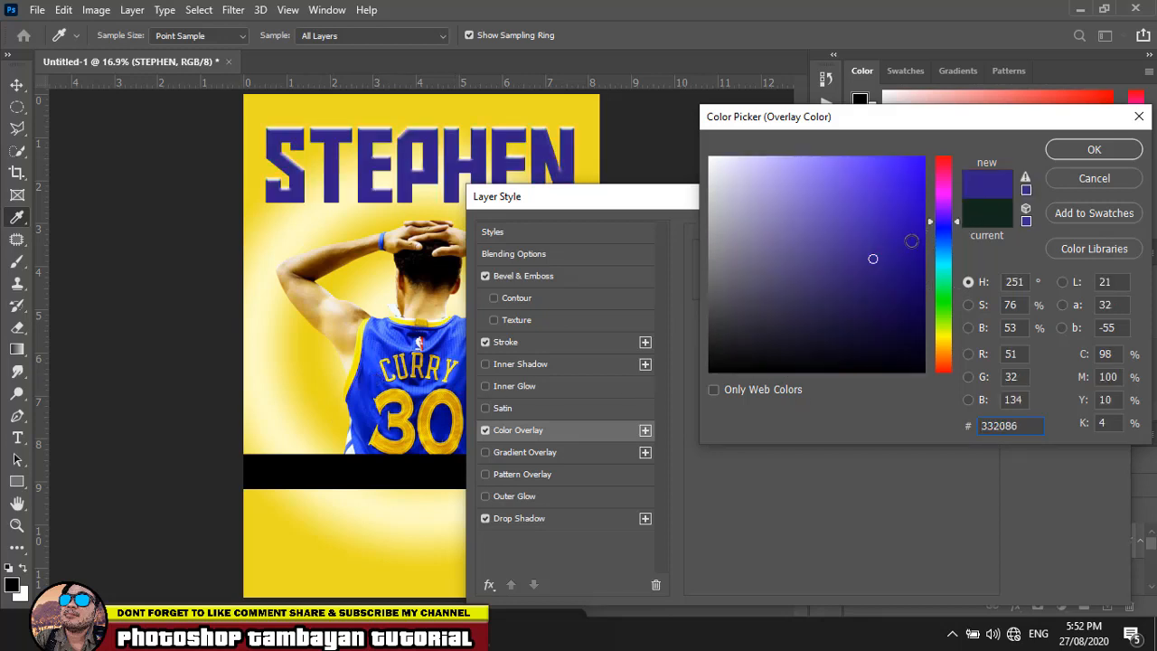
pyautogui.moveTo(873, 259)
pyautogui.mouseDown()
pyautogui.moveTo(905, 241)
pyautogui.moveTo(904, 207)
pyautogui.moveTo(906, 224)
pyautogui.mouseUp()
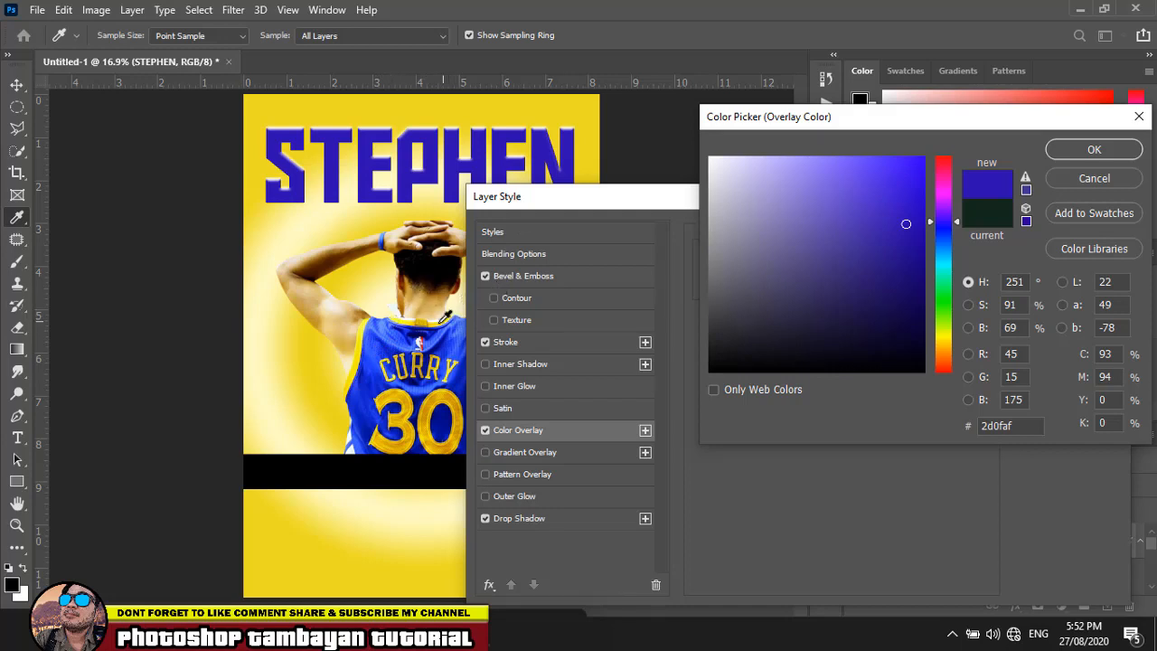
pyautogui.click(371, 384)
pyautogui.click(374, 382)
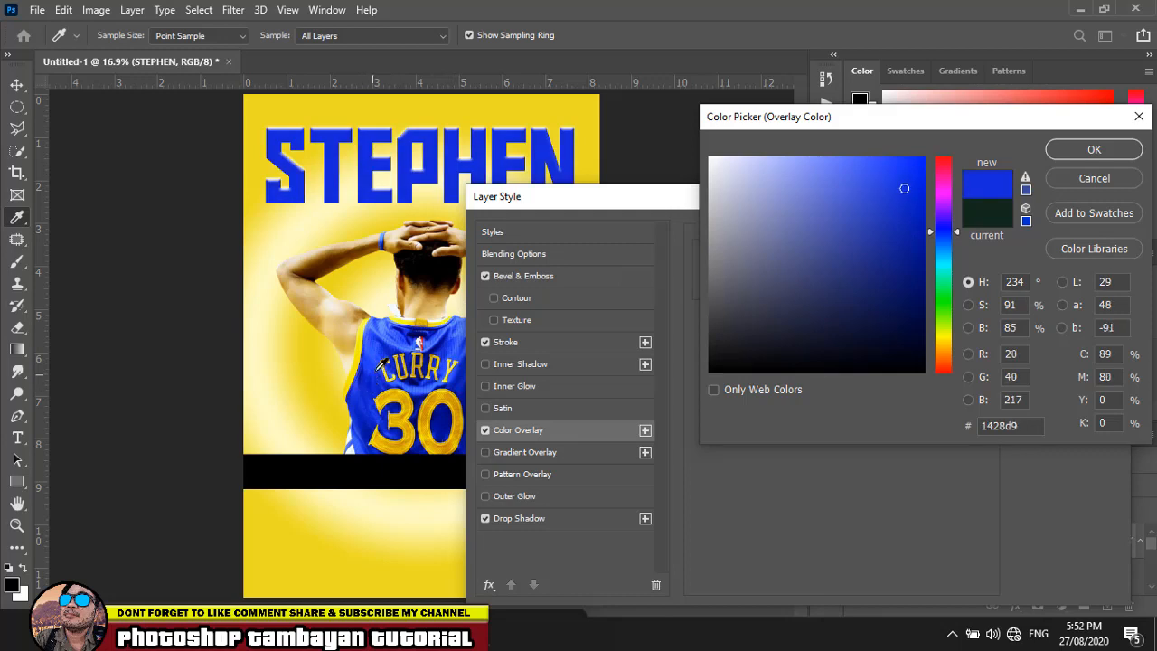
pyautogui.click(441, 420)
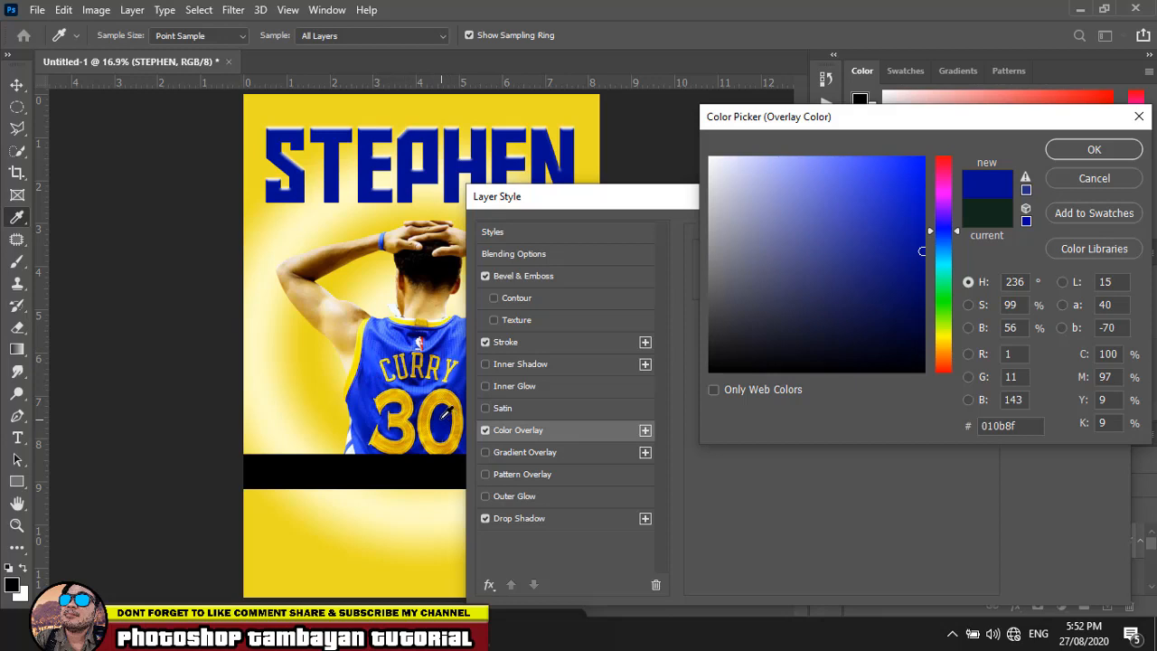
pyautogui.click(1076, 149)
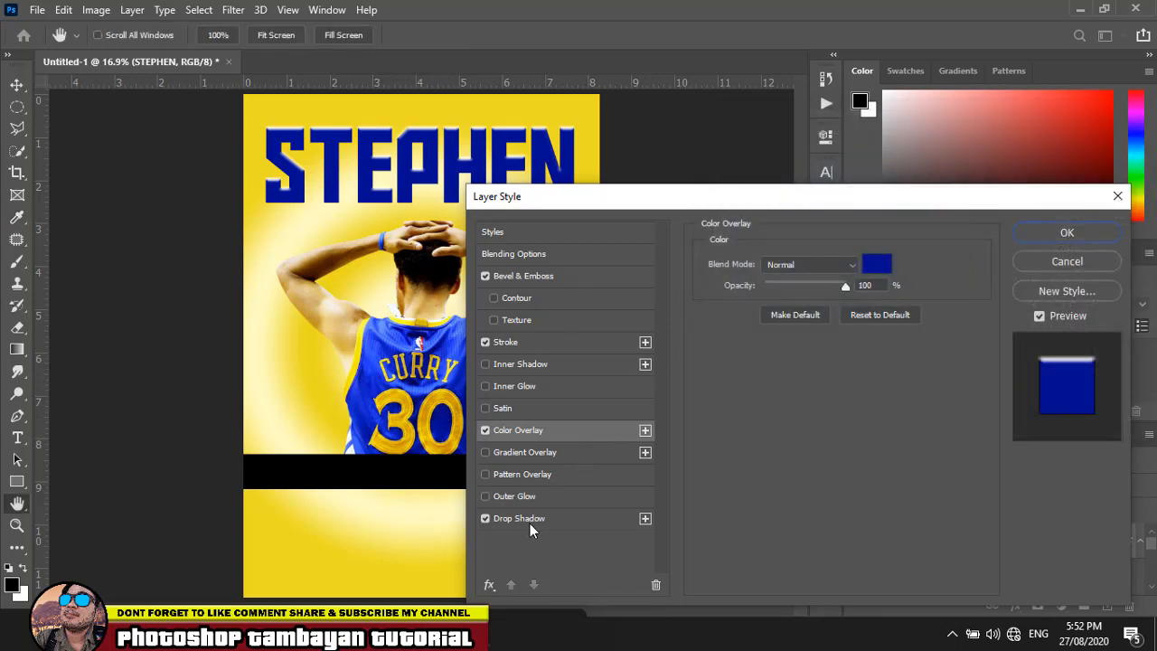
# Step: Set the STEPHEN title's Drop Shadow to a distance of 16 px and a spread of 10%, and apply the layer style
pyautogui.click(530, 521)
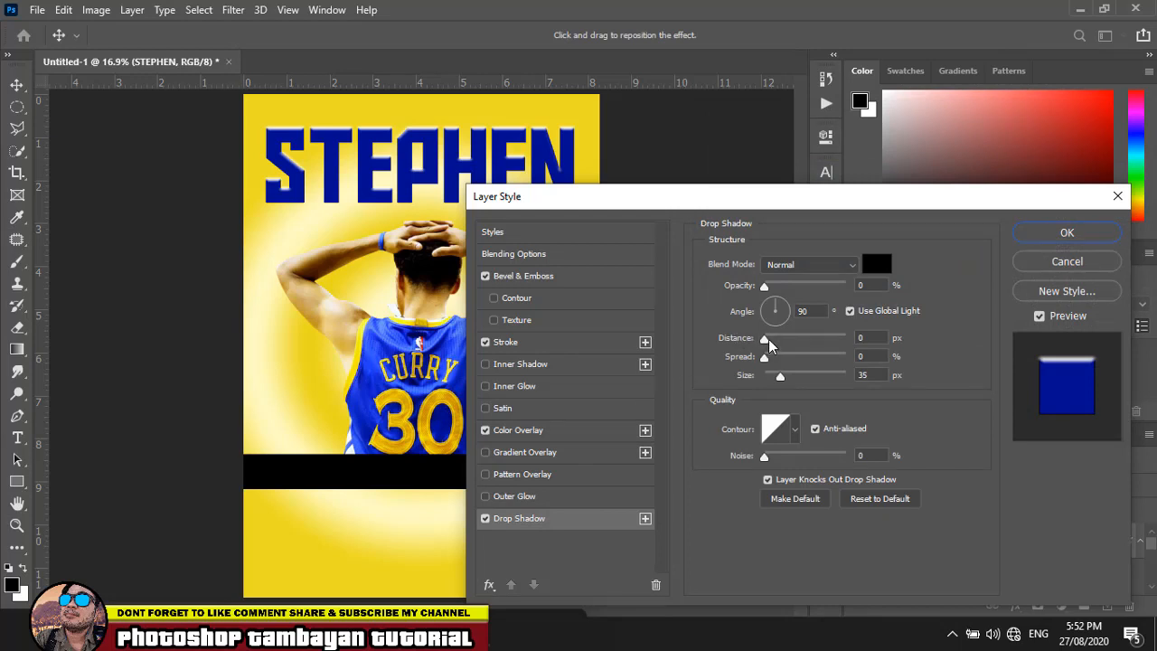
pyautogui.moveTo(773, 338)
pyautogui.mouseDown()
pyautogui.moveTo(785, 340)
pyautogui.moveTo(773, 357)
pyautogui.mouseUp()
pyautogui.click(1060, 233)
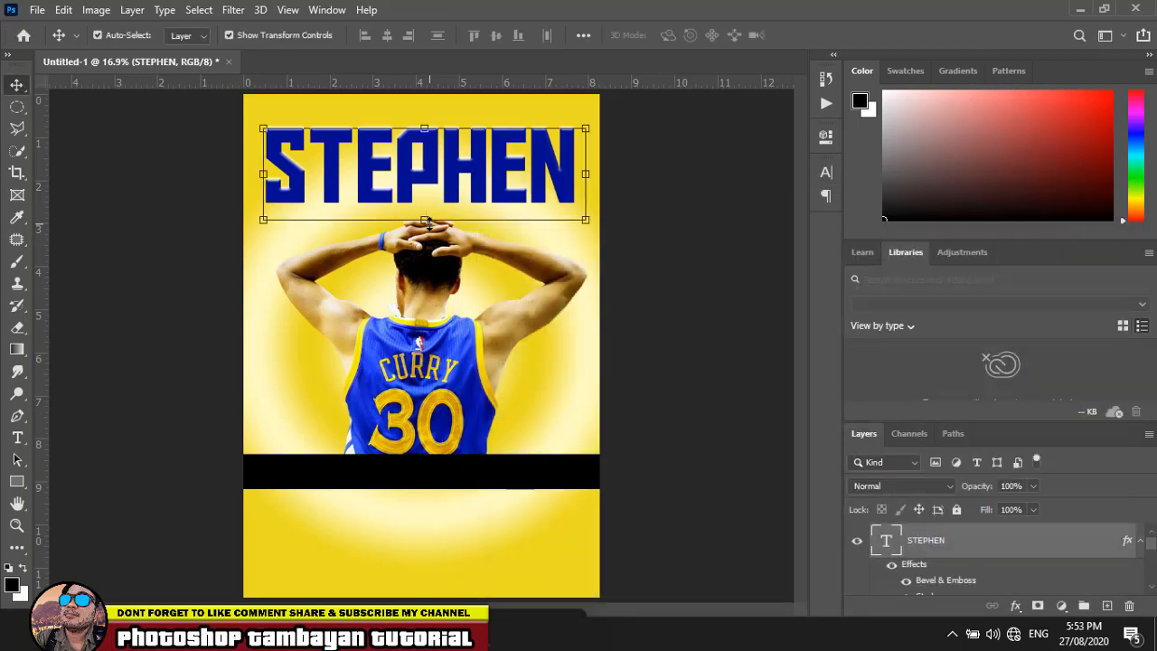
# Step: Scale the STEPHEN title's height to 87.58% and move it down to sit just above the player's hands
pyautogui.moveTo(429, 222); pyautogui.dragTo(429, 208)
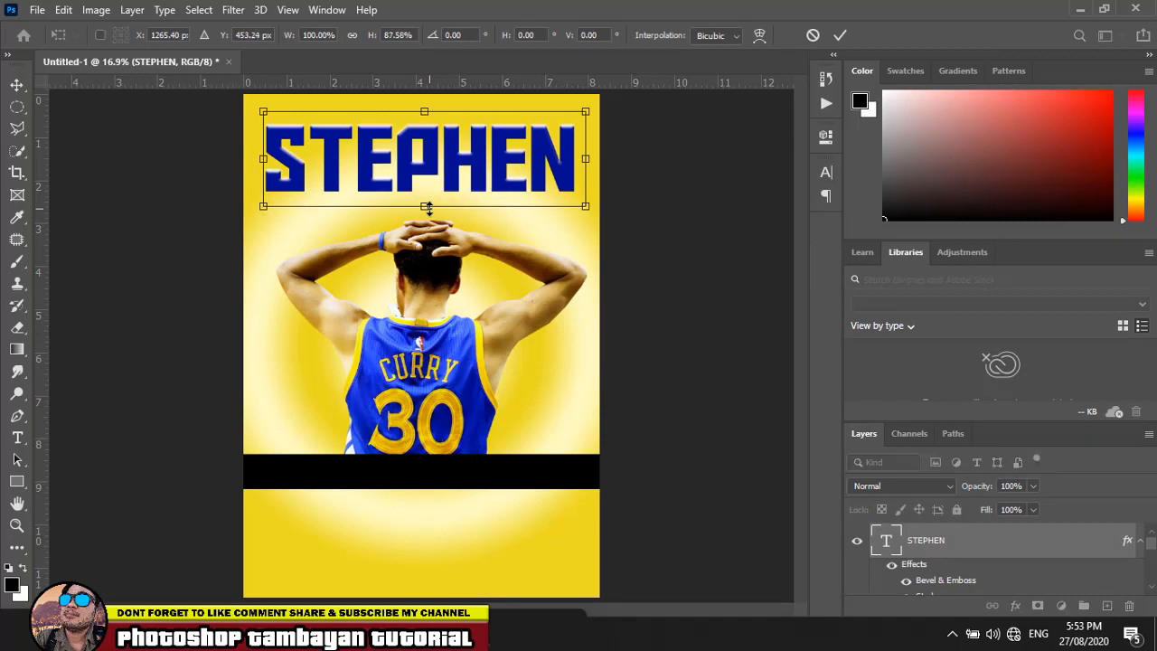
pyautogui.click(635, 199)
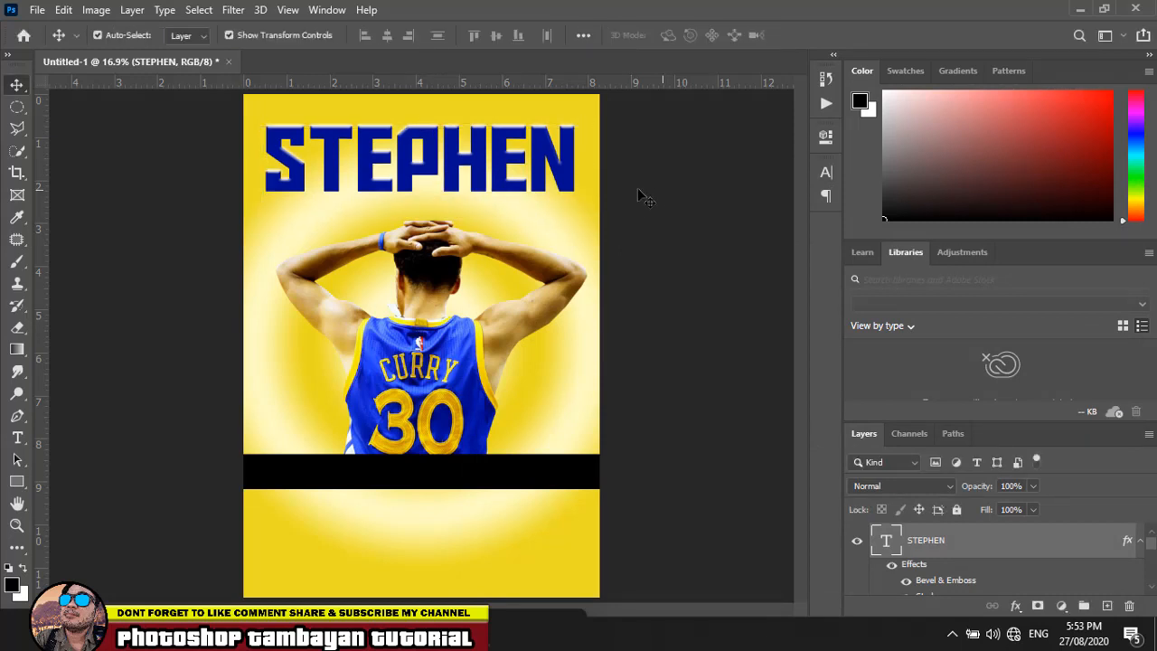
pyautogui.click(639, 197)
pyautogui.moveTo(577, 167); pyautogui.dragTo(574, 171)
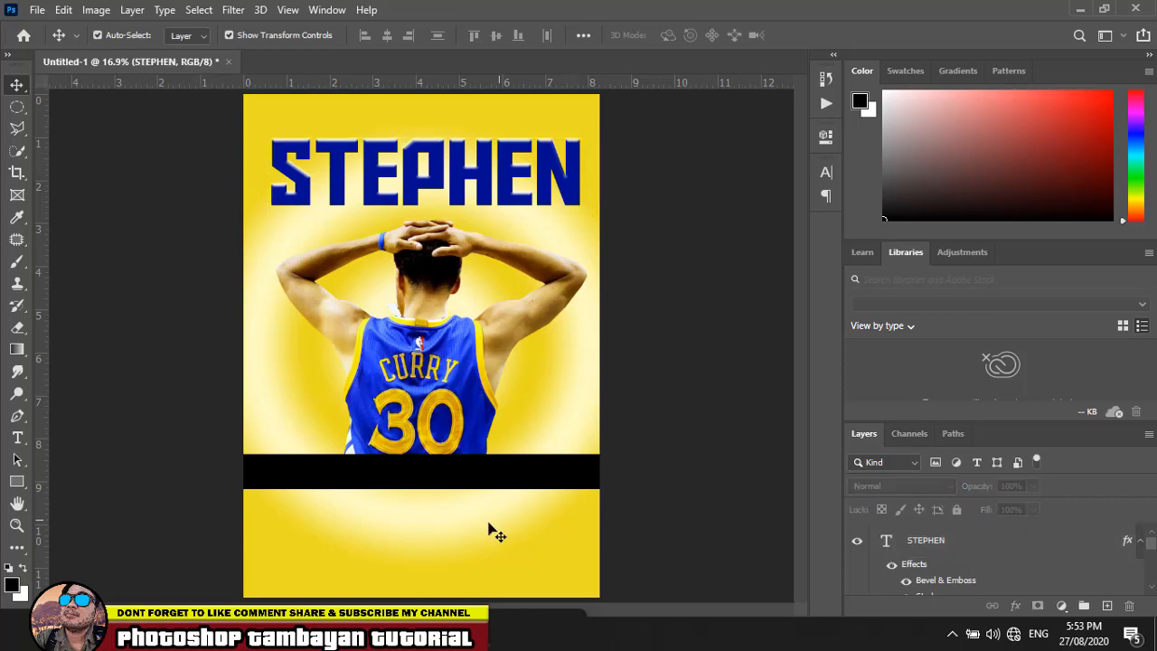
# Step: Reduce the black bar's height to 78.28% from its lower edge and rasterize its layer
pyautogui.click(399, 484)
pyautogui.hotkey('ctrl', 't')
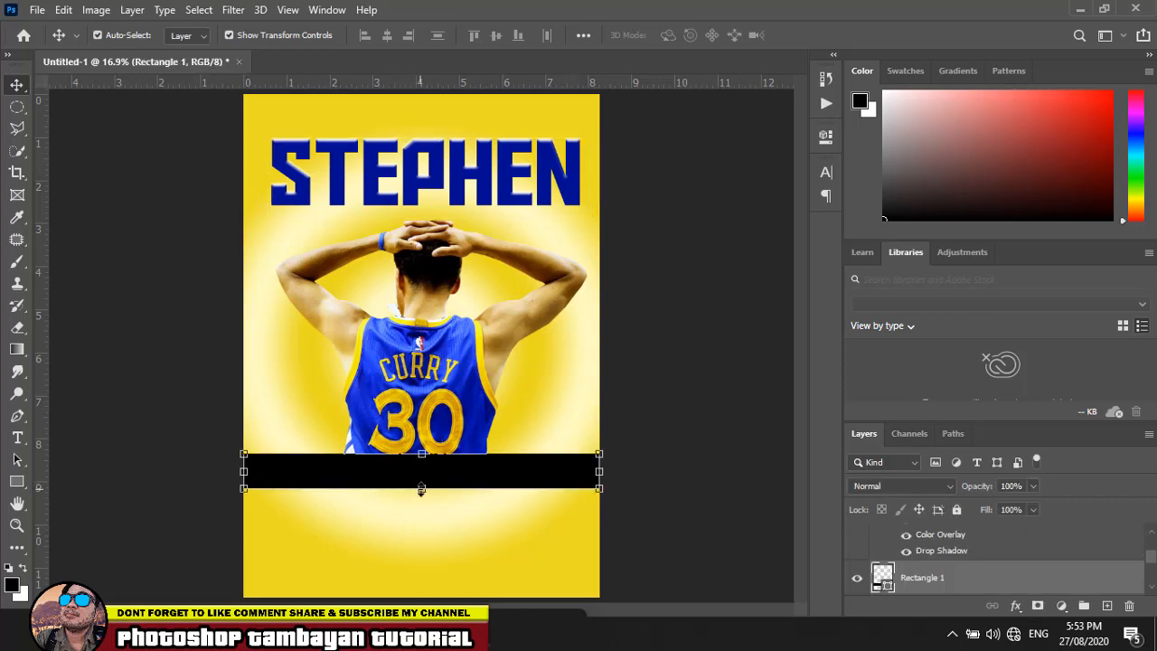
pyautogui.moveTo(422, 489); pyautogui.dragTo(422, 480)
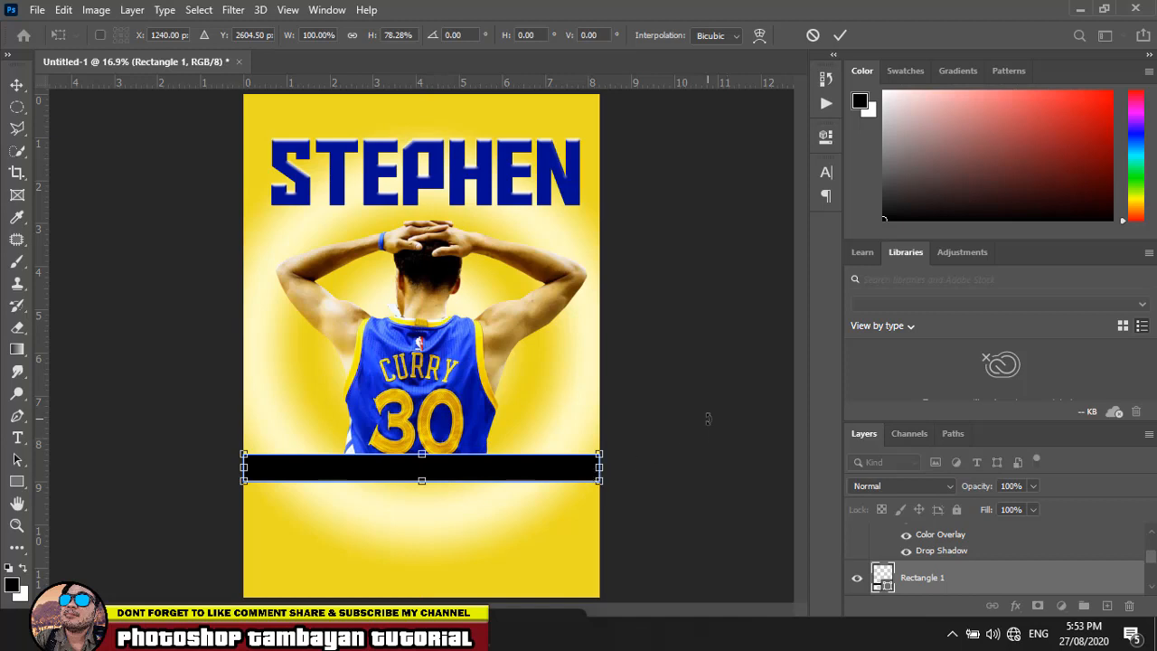
pyautogui.press('Return')
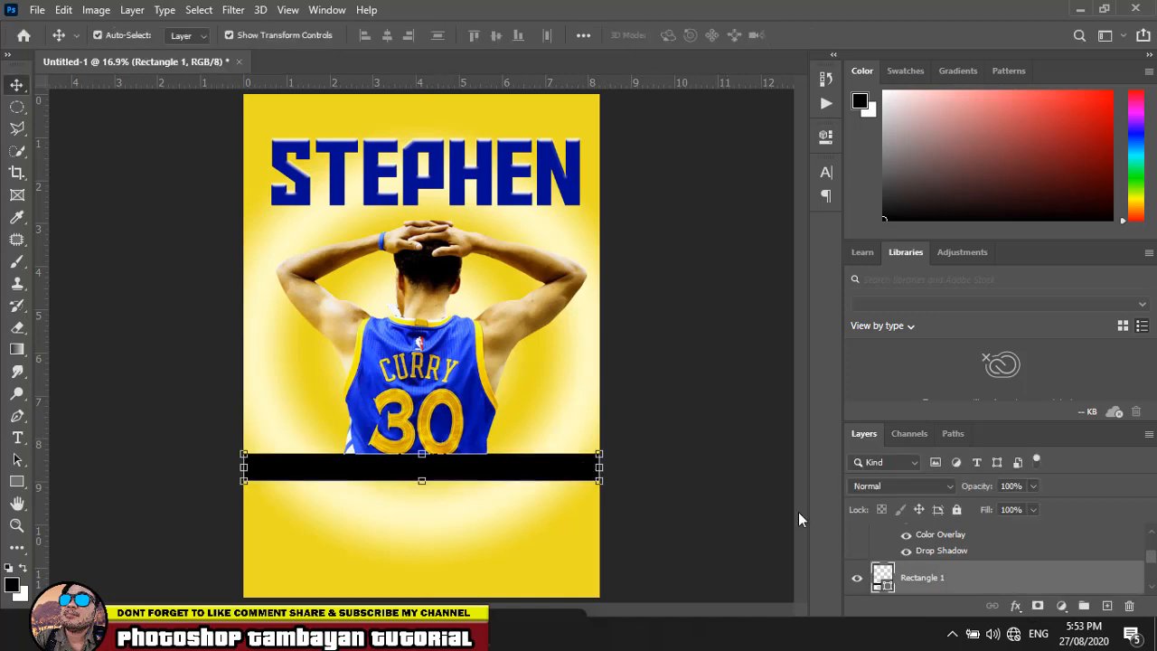
pyautogui.rightClick(975, 583)
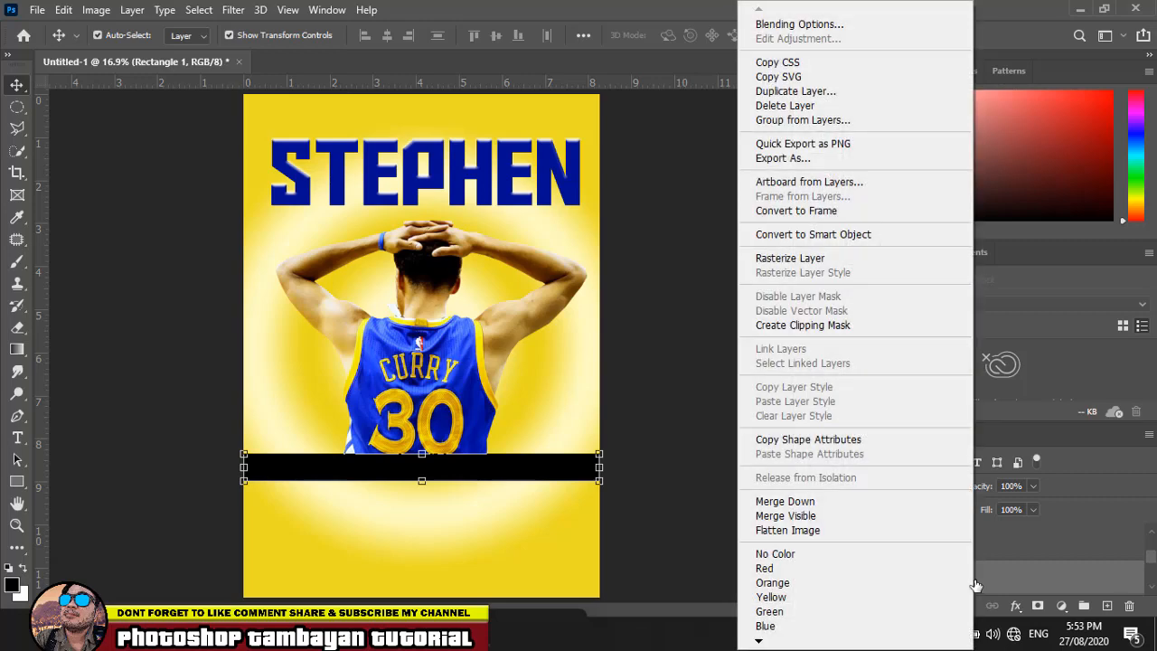
pyautogui.click(794, 258)
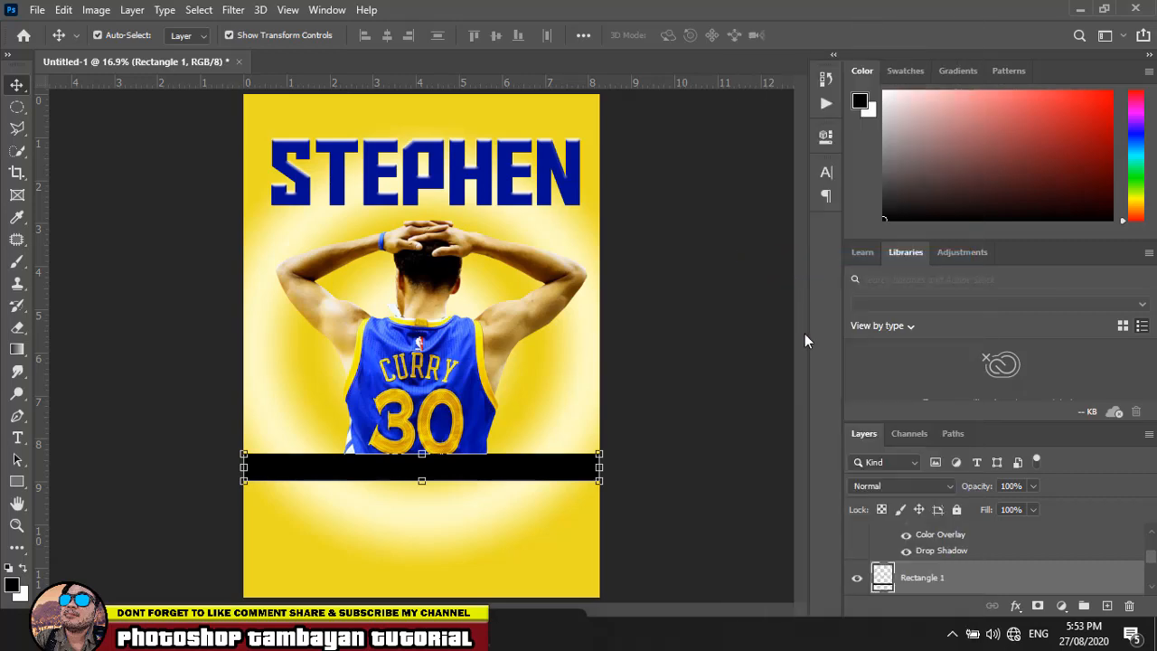
# Step: Add a Color Overlay to the bar in golden yellow eab916, sampled from the jersey number
pyautogui.click(1015, 607)
pyautogui.click(1056, 441)
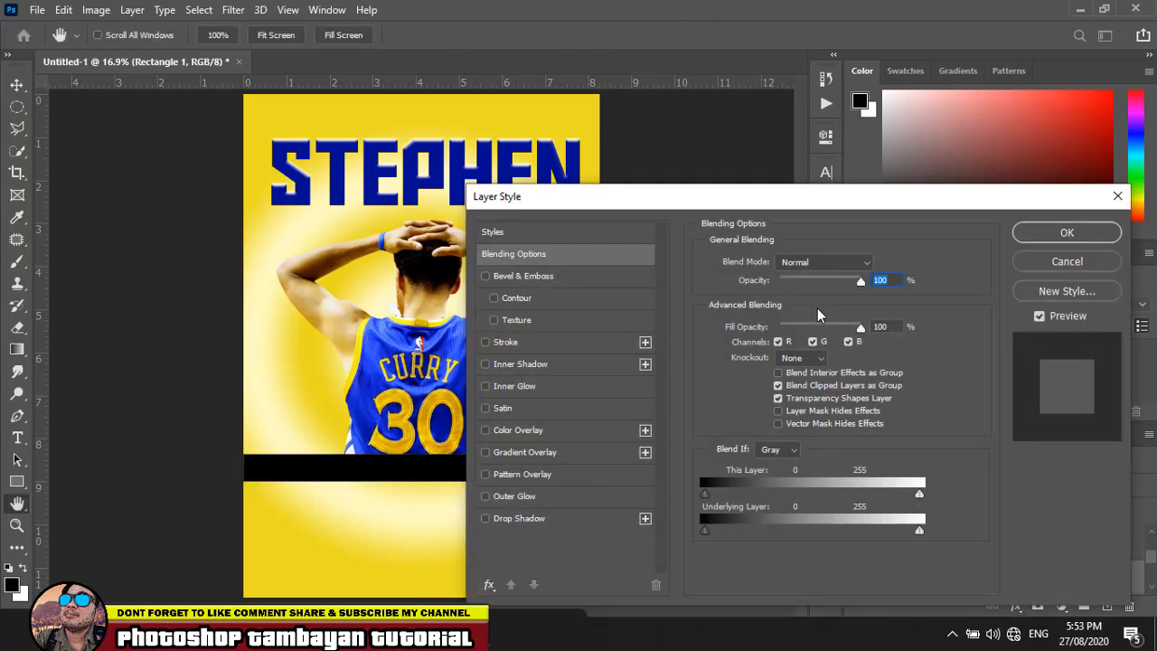
pyautogui.click(520, 432)
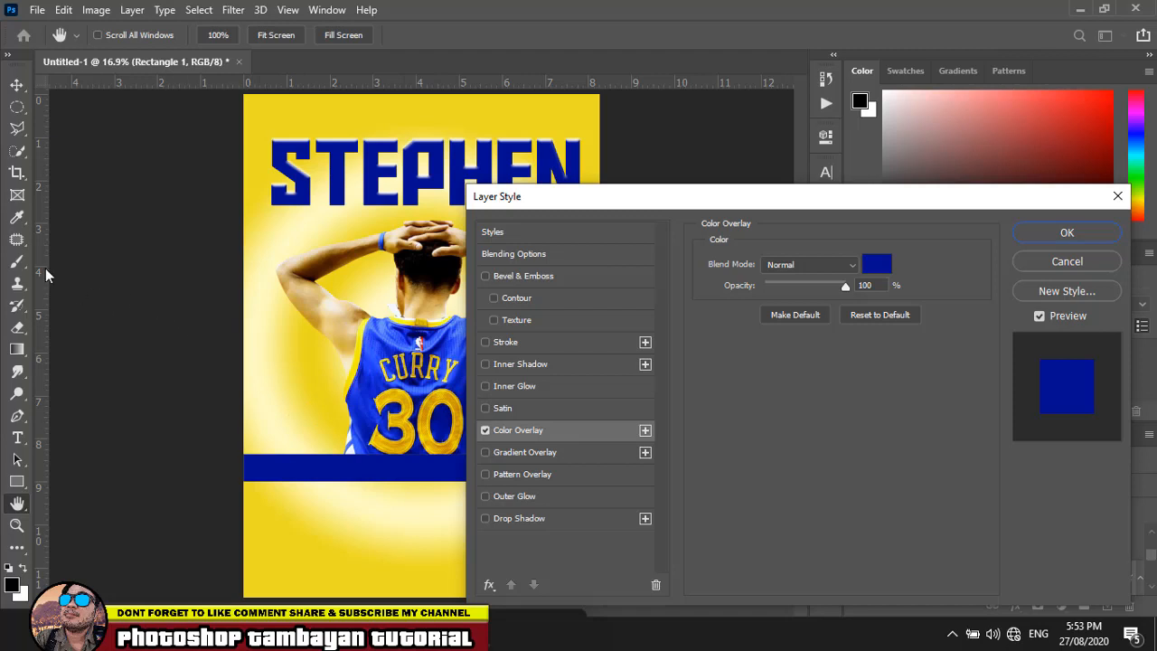
pyautogui.click(874, 265)
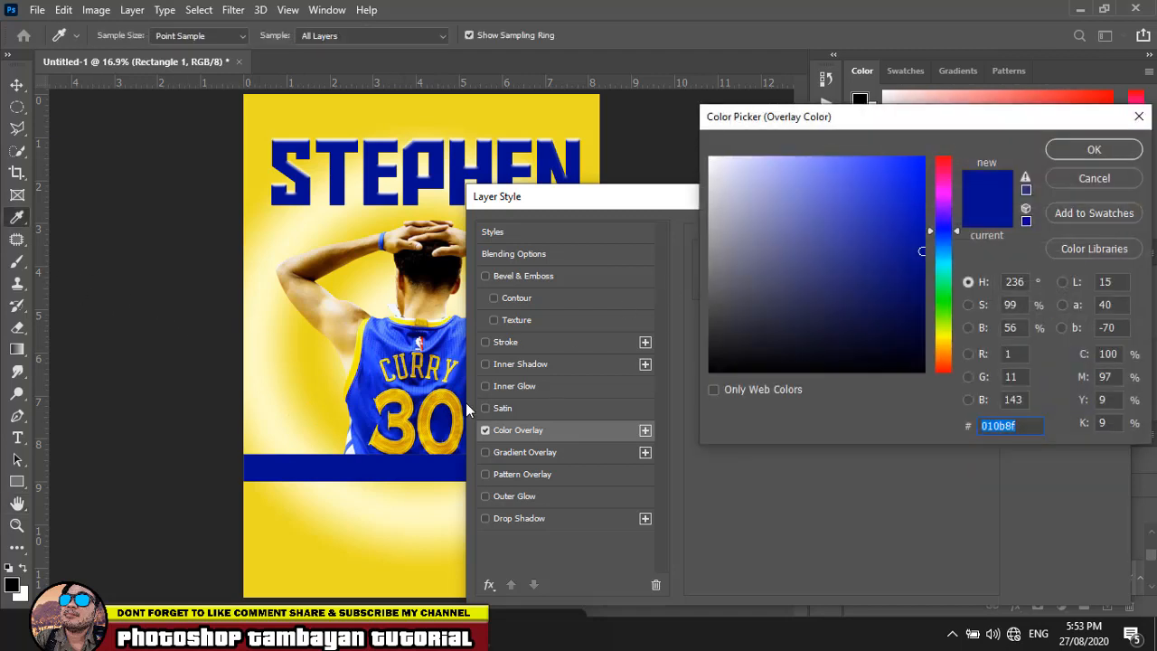
pyautogui.click(436, 401)
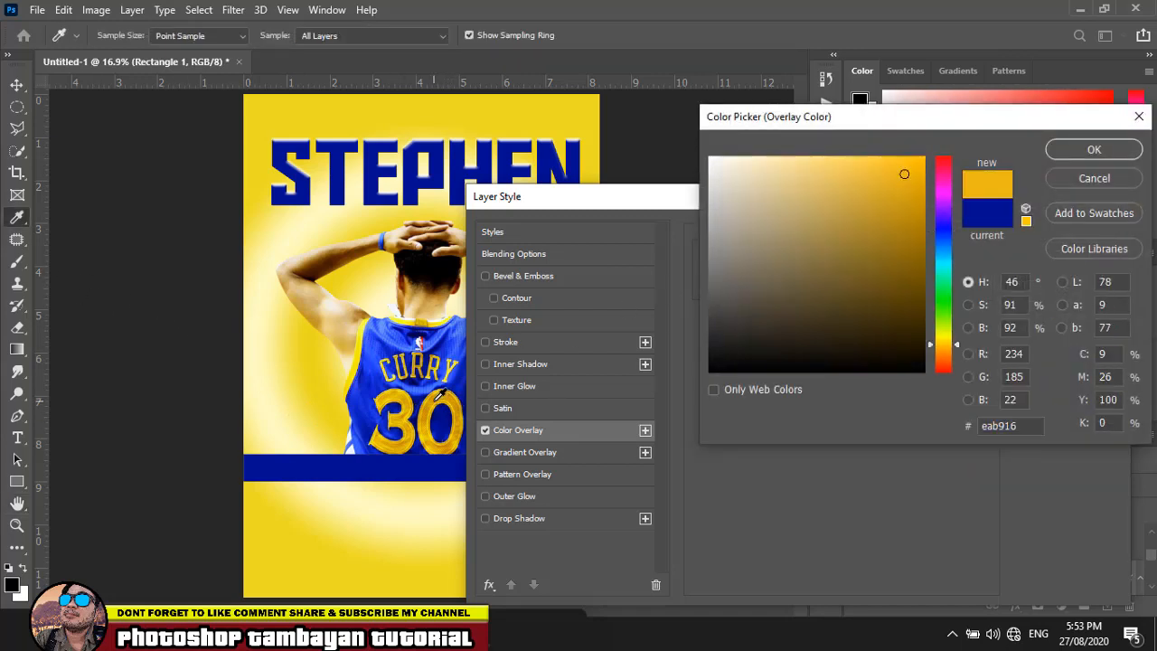
pyautogui.click(1065, 152)
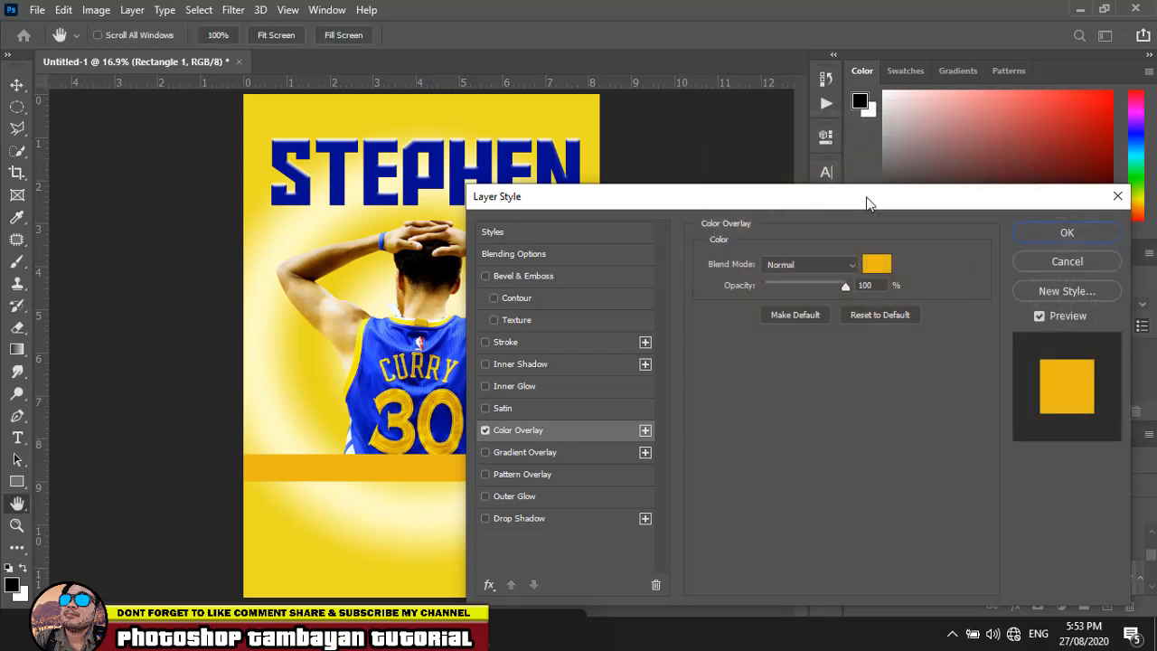
# Step: Give the bar a 1 px black outside Stroke and a Drop Shadow with 100% opacity, 16 px distance, 17% spread and 32 px size
pyautogui.click(513, 345)
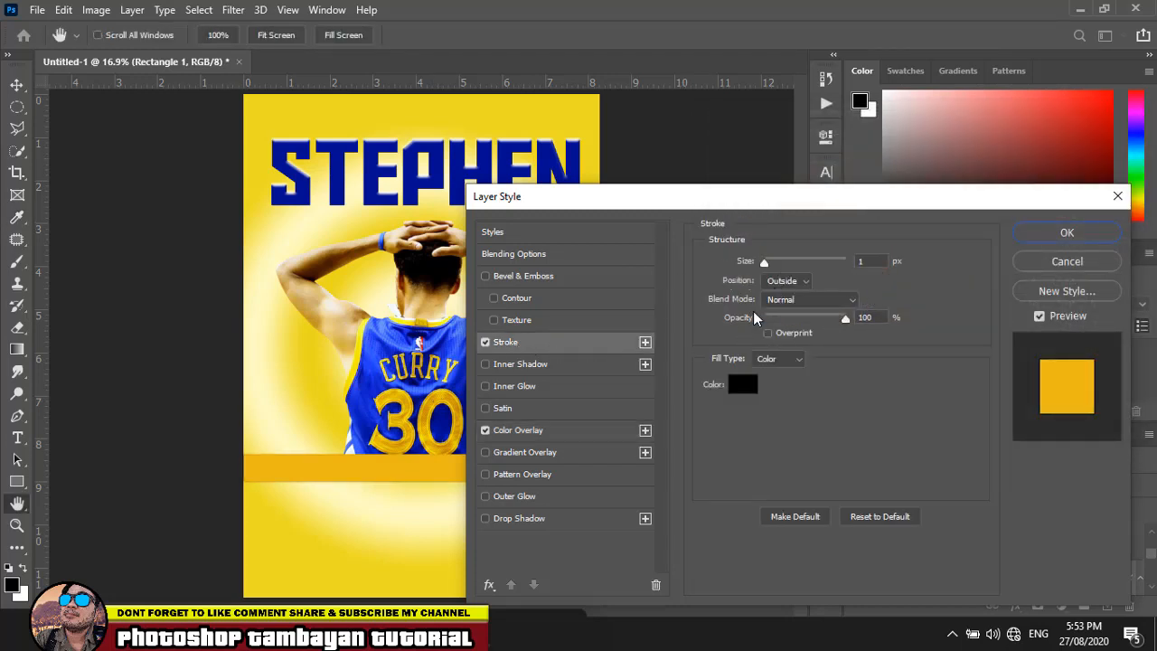
pyautogui.click(517, 520)
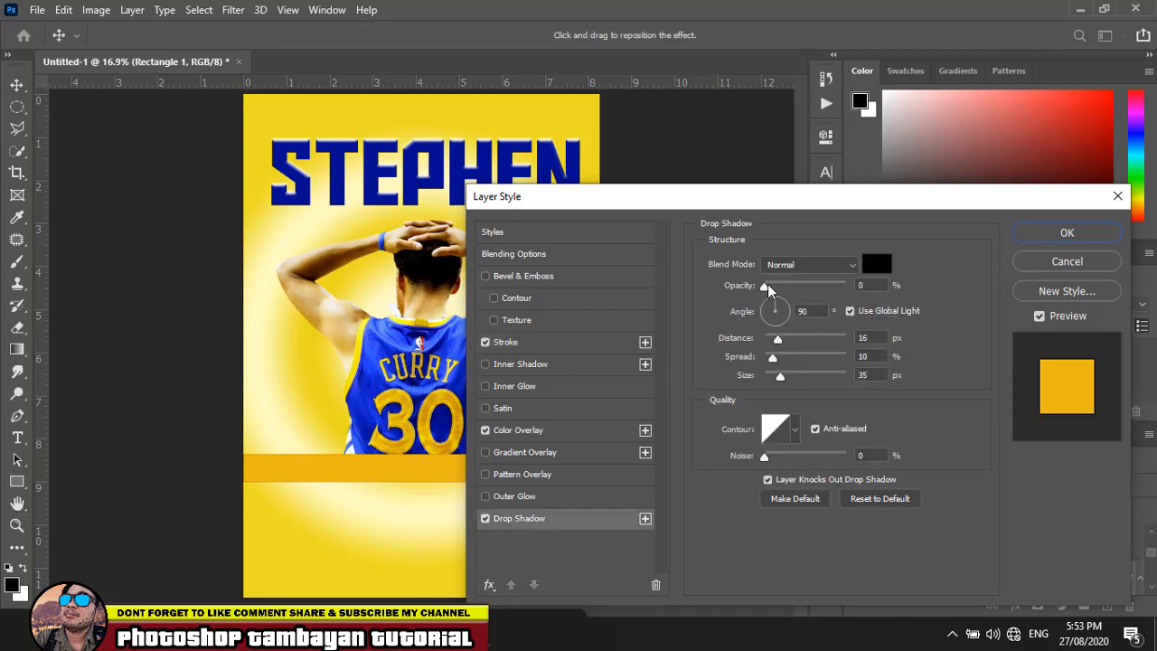
pyautogui.moveTo(779, 340); pyautogui.dragTo(793, 379)
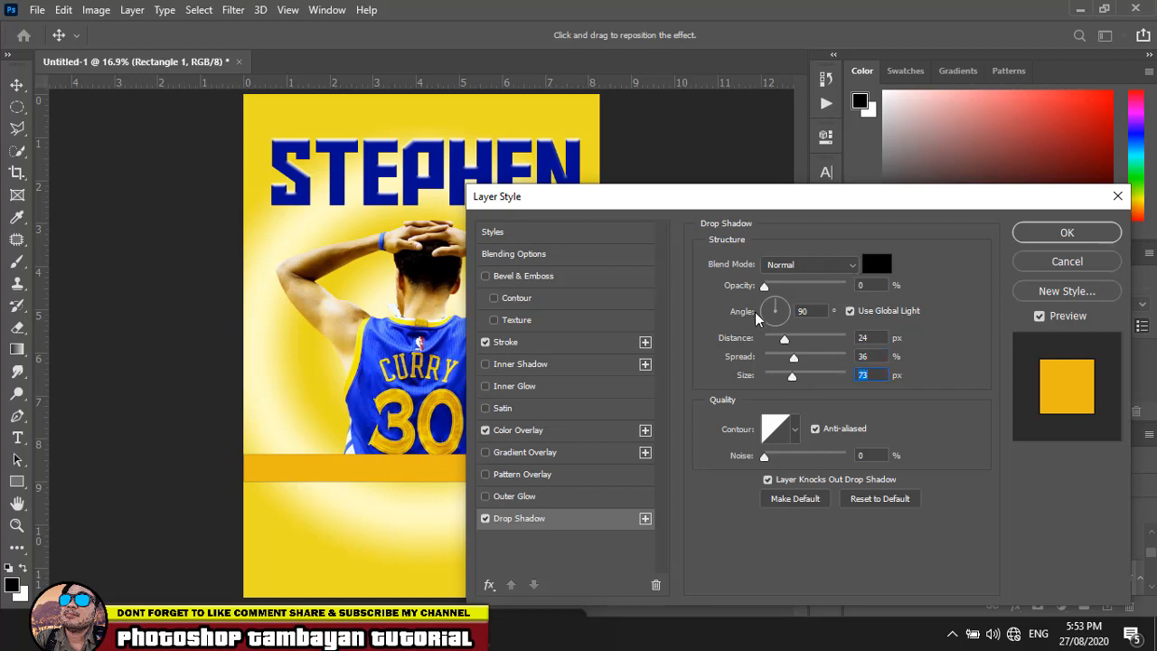
pyautogui.click(580, 524)
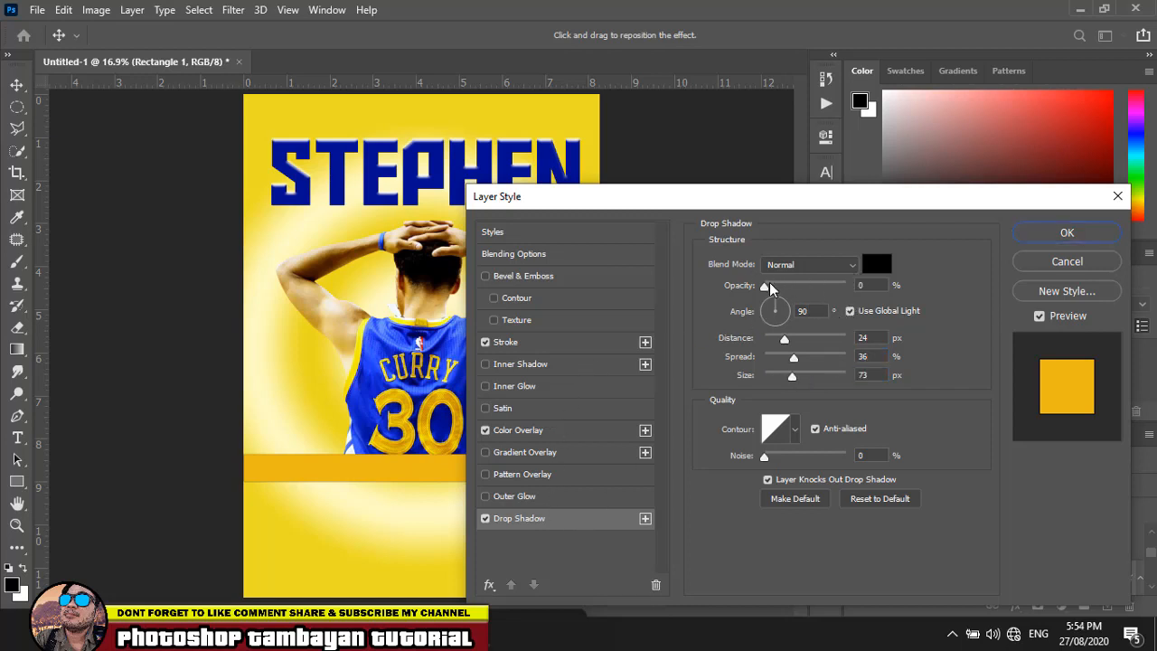
pyautogui.moveTo(766, 286); pyautogui.dragTo(928, 287)
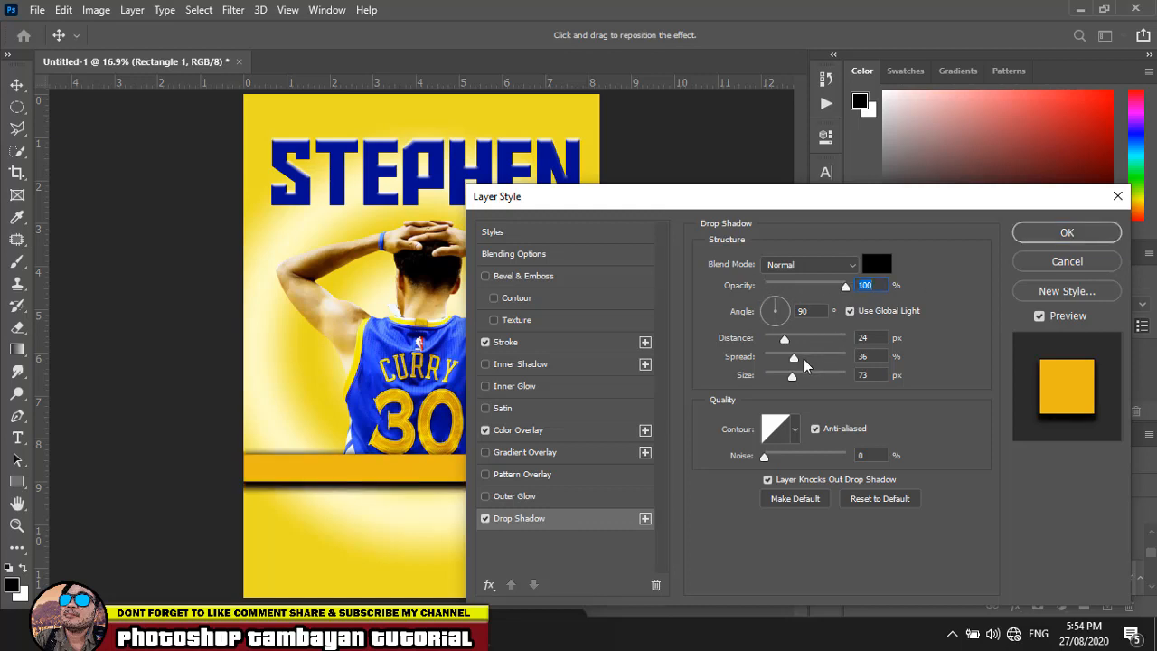
pyautogui.moveTo(791, 360)
pyautogui.mouseDown()
pyautogui.moveTo(778, 358)
pyautogui.moveTo(780, 374)
pyautogui.moveTo(780, 342)
pyautogui.mouseUp()
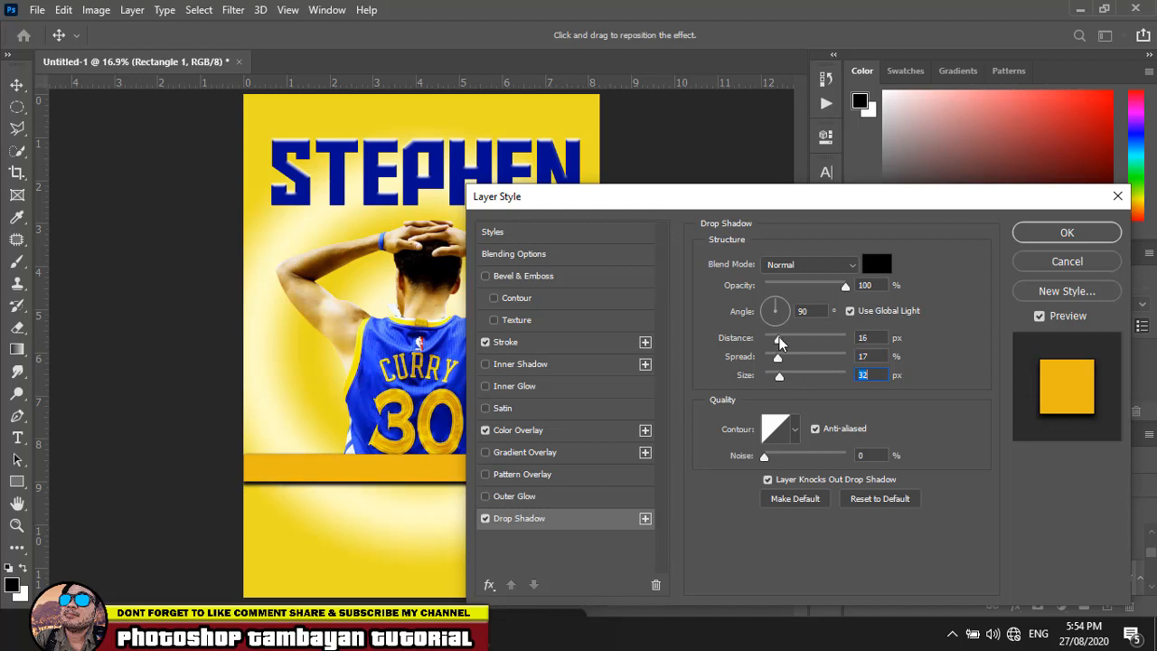
# Step: Add a smooth Emboss effect with a depth of 22% to the bar, apply the layer style and deselect the layer
pyautogui.click(527, 274)
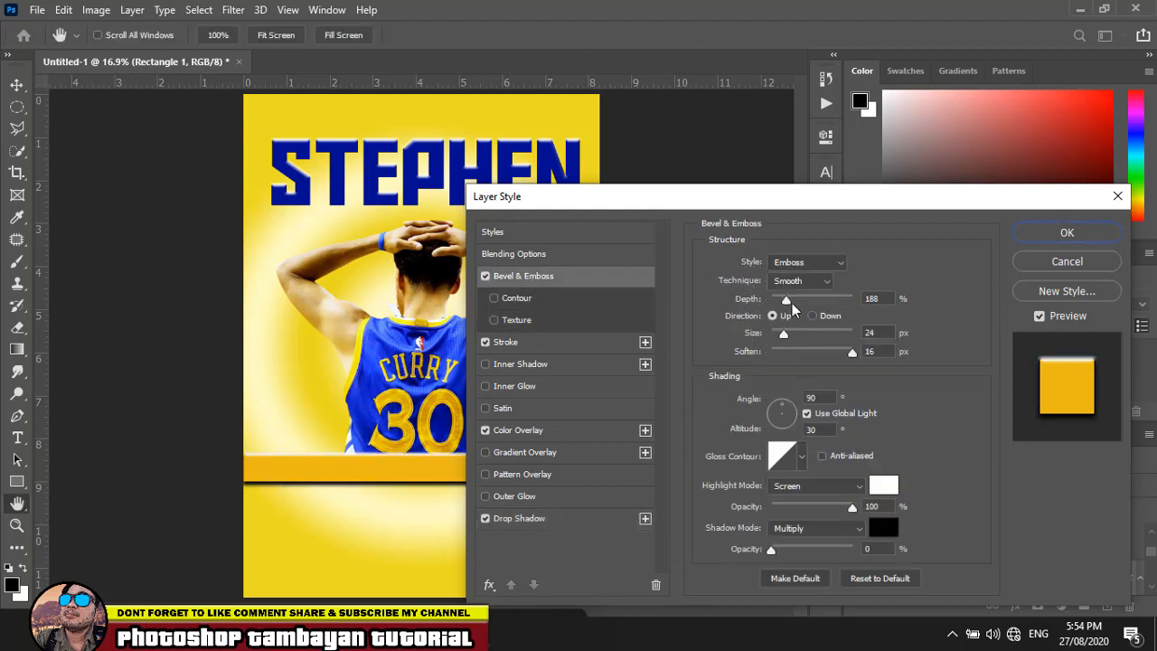
pyautogui.moveTo(787, 301); pyautogui.dragTo(773, 302)
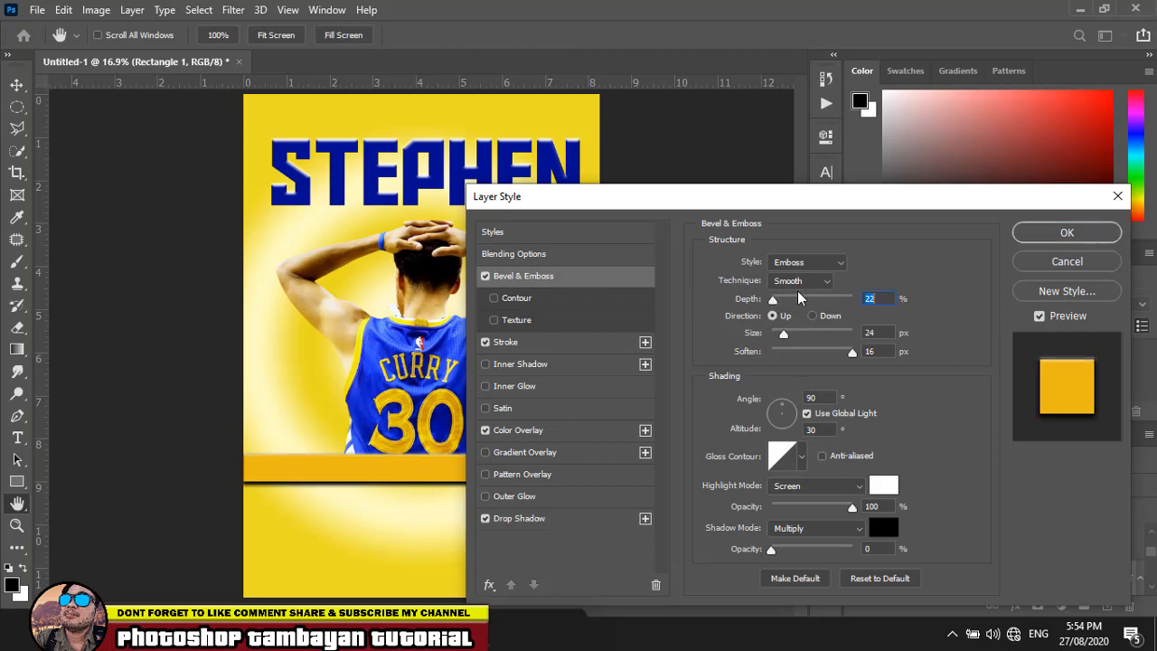
pyautogui.click(1066, 233)
pyautogui.press('v')
pyautogui.click(684, 402)
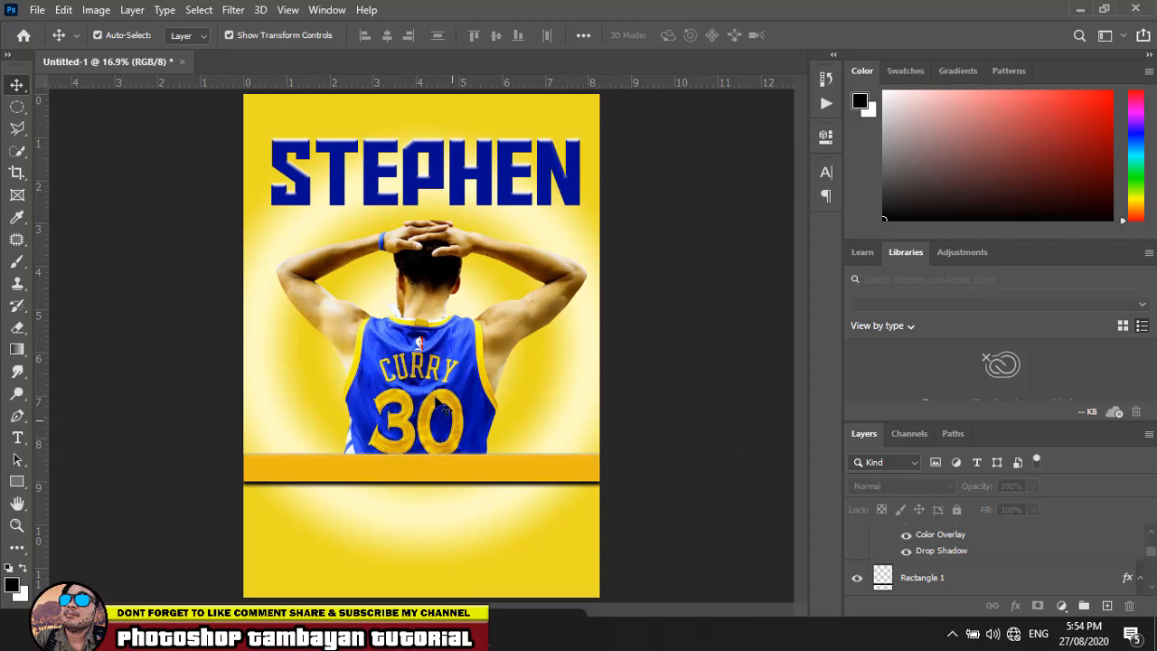
# Step: Place logo image 10 from the warriors folder on the poster and set its blend mode to Darker Color
pyautogui.moveTo(149, 634)
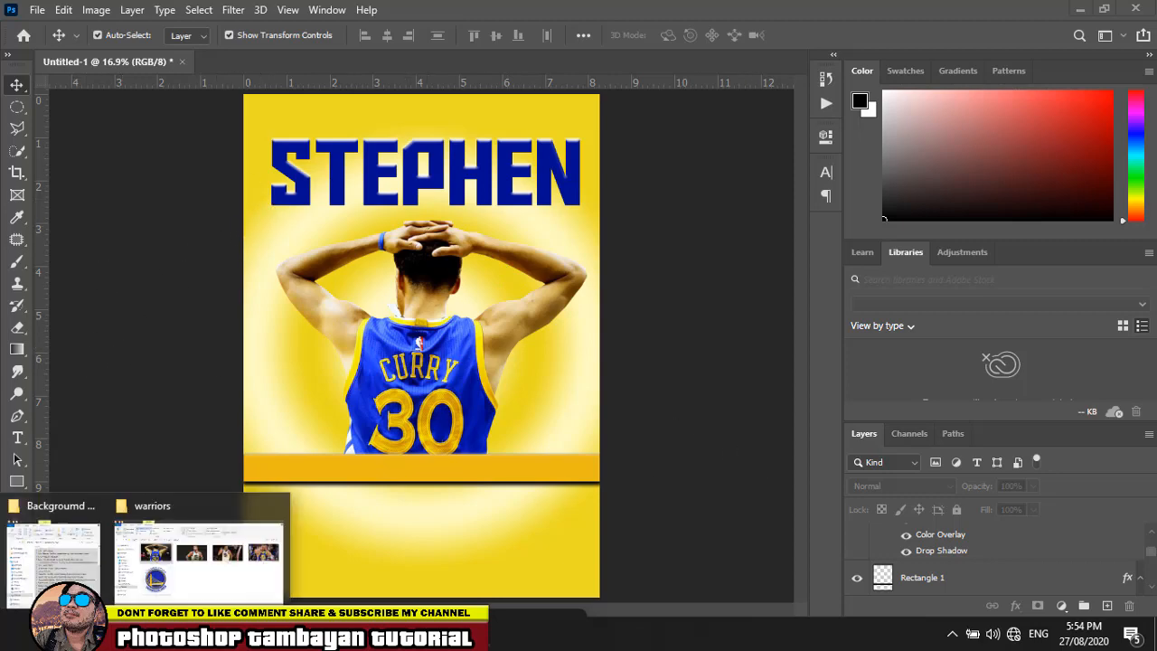
pyautogui.click(203, 552)
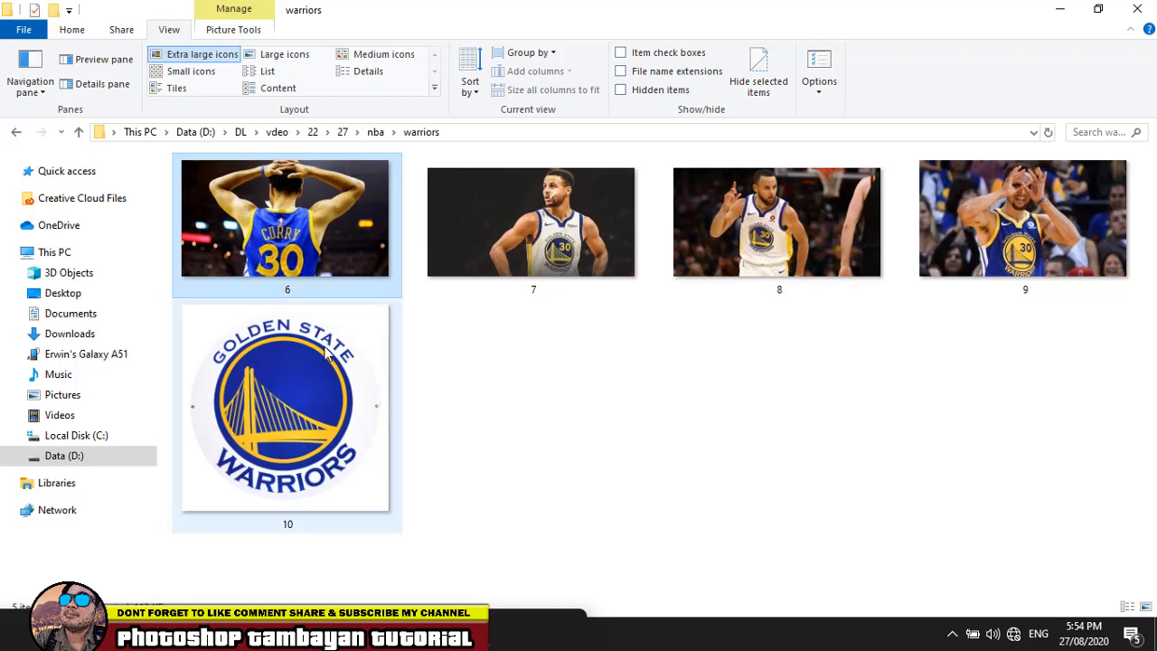
pyautogui.moveTo(323, 360); pyautogui.dragTo(413, 369)
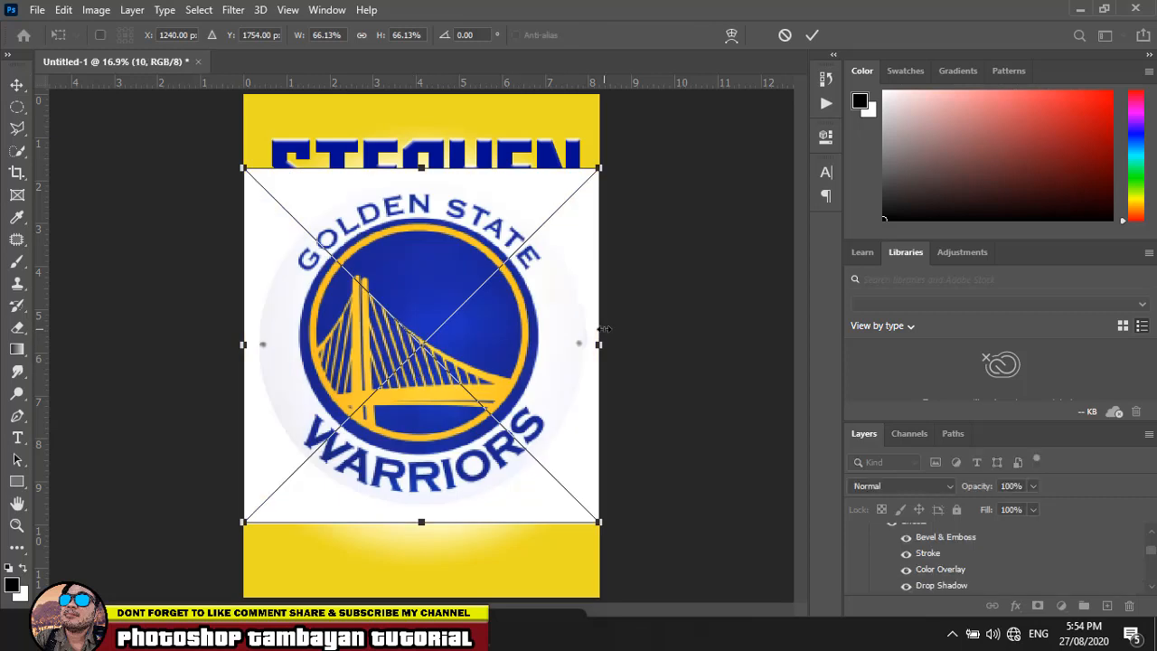
pyautogui.press('Return')
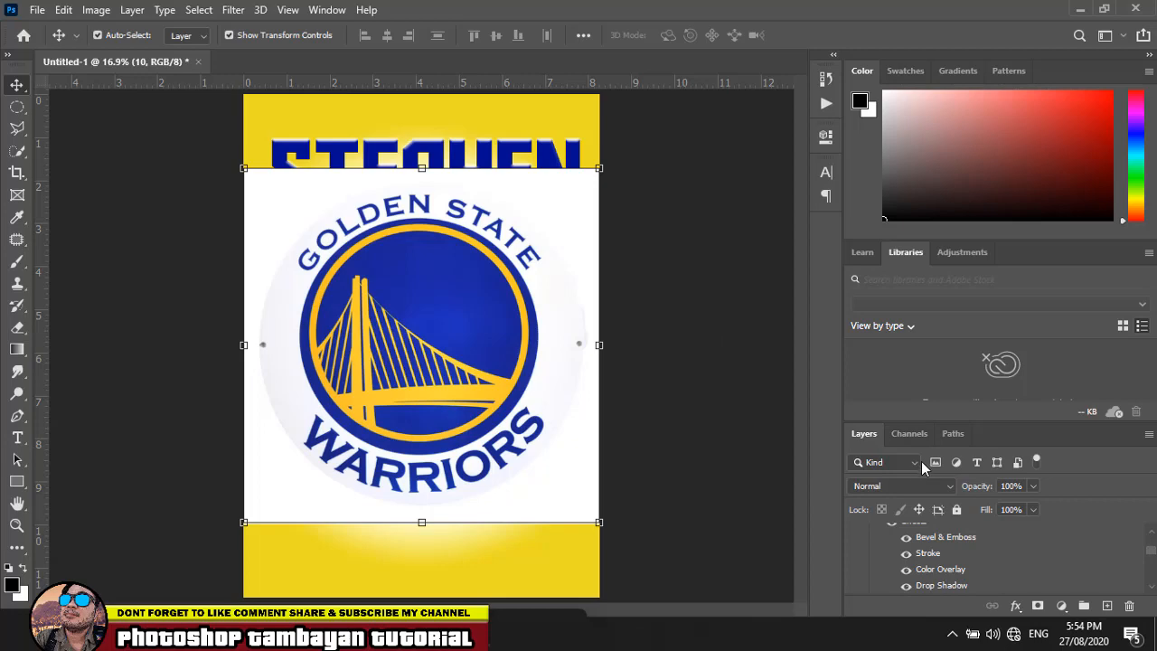
pyautogui.click(931, 488)
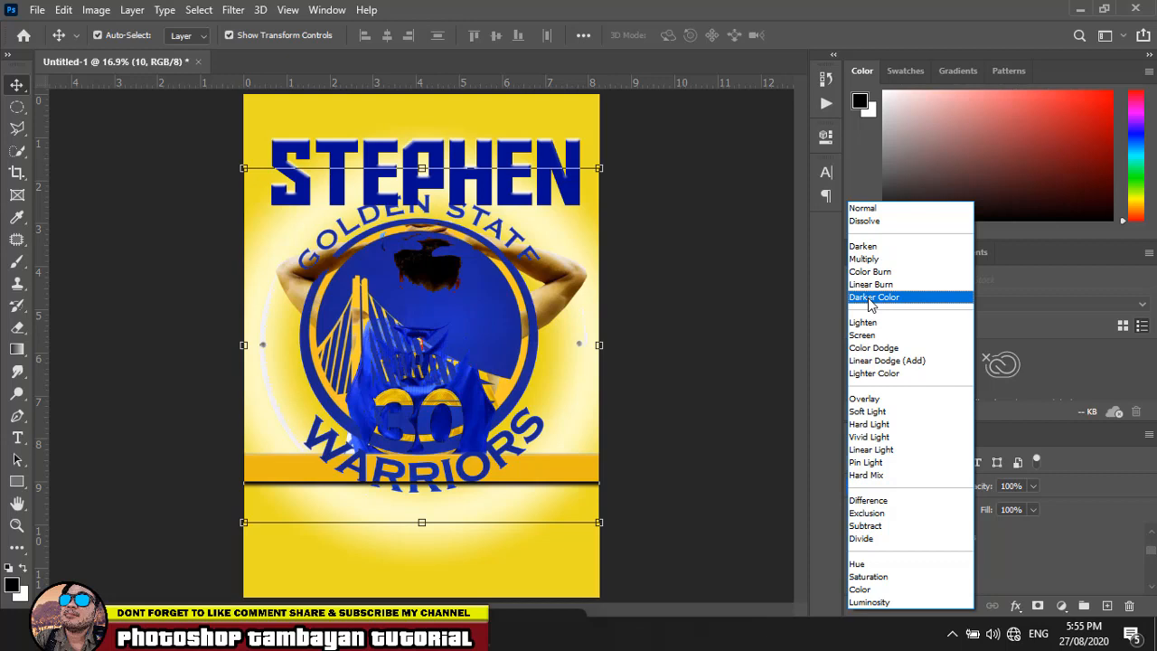
pyautogui.click(870, 299)
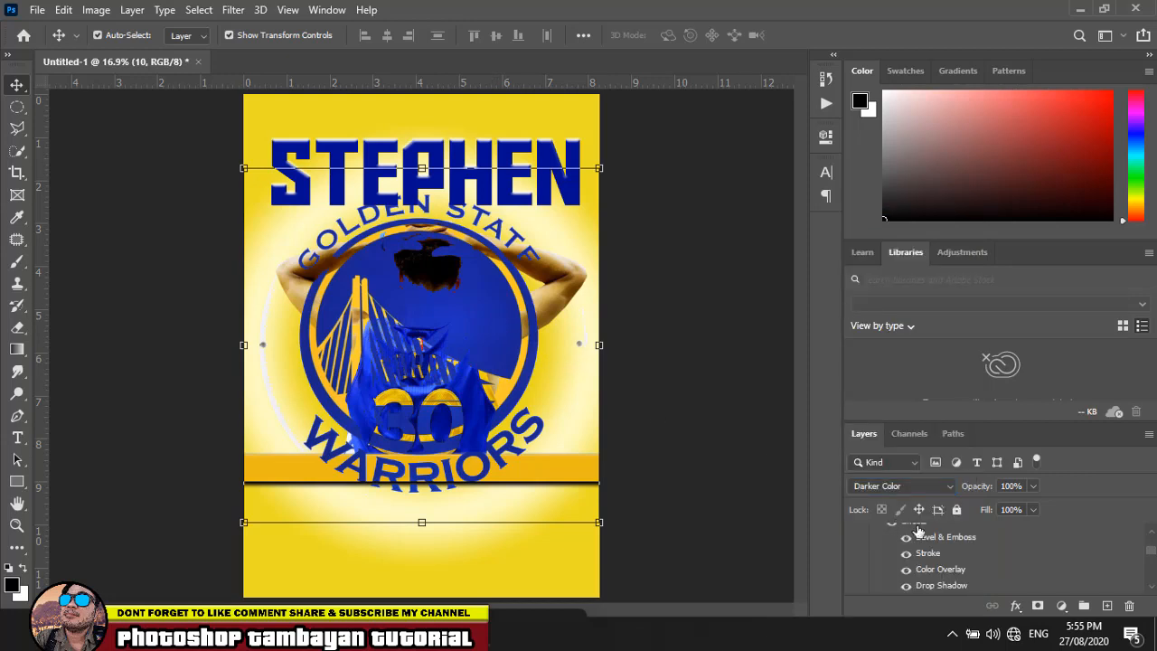
# Step: Move the logo layer directly above Gradient Fill 1 so it sits behind the player and the golden bar
pyautogui.scroll(2, 940, 540)
pyautogui.scroll(-5, 945, 548)
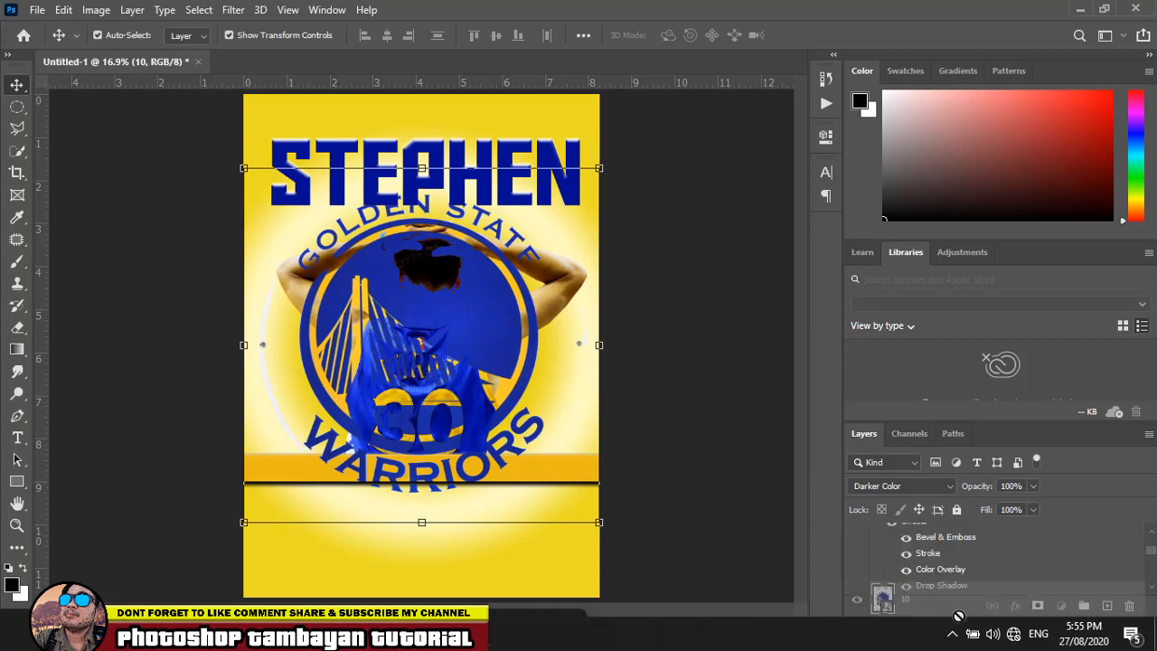
pyautogui.moveTo(959, 549); pyautogui.dragTo(954, 524)
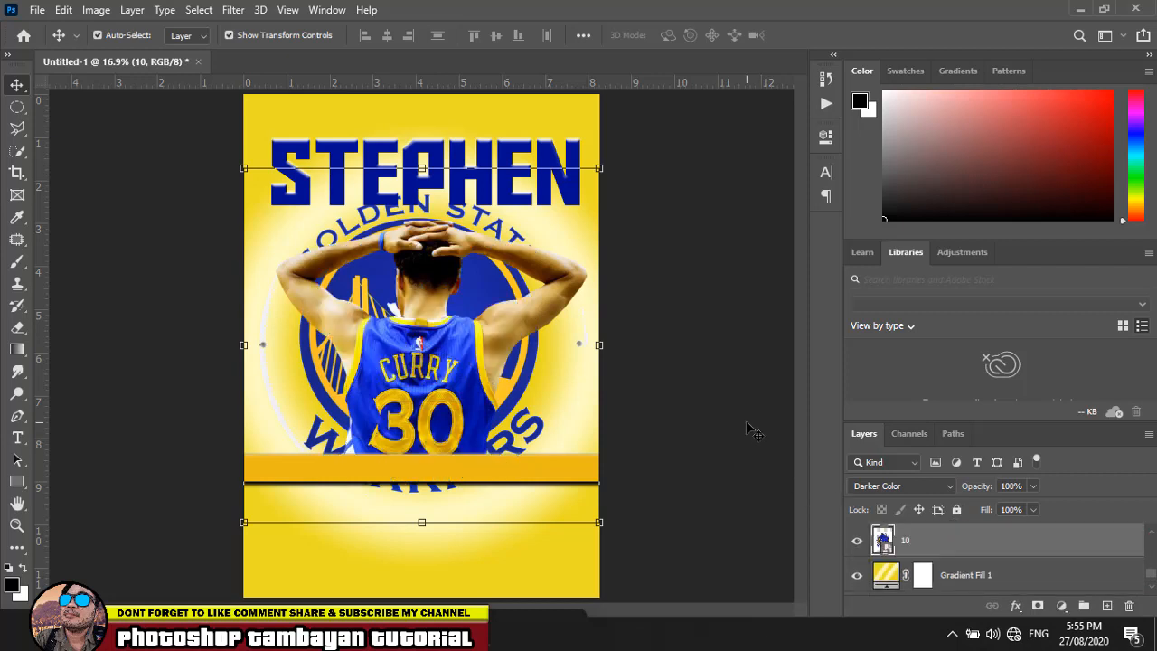
# Step: Raise the STEPHEN title towards the poster's upper edge, shift the team logo upward behind the player and deselect it
pyautogui.moveTo(548, 162); pyautogui.dragTo(547, 138)
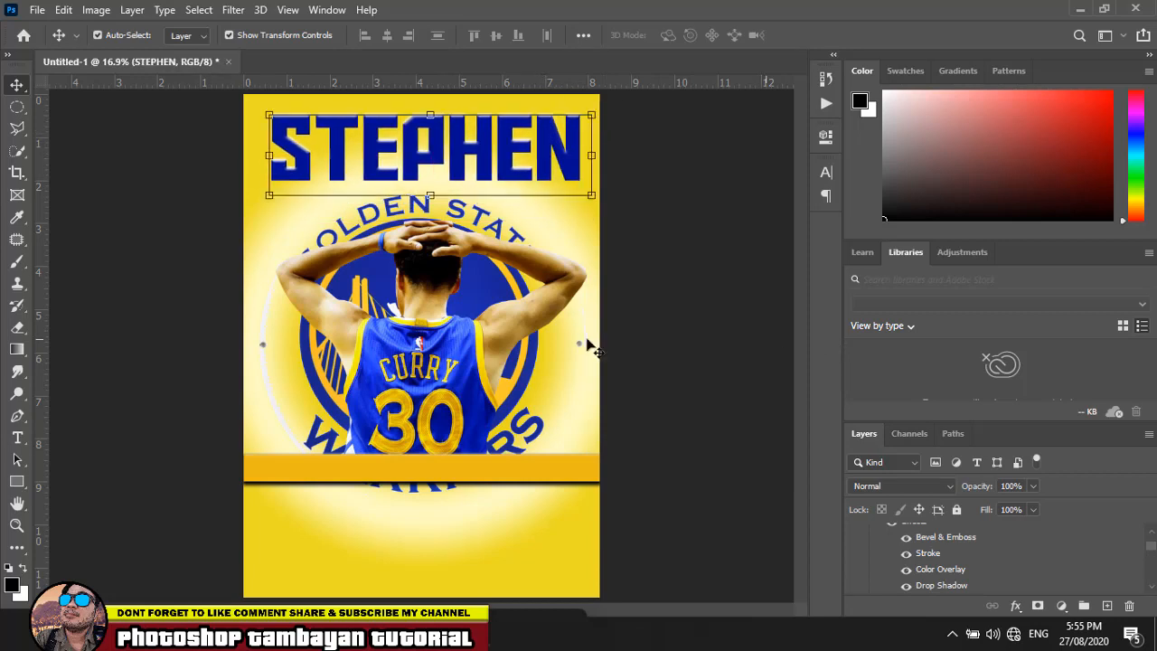
pyautogui.moveTo(505, 292); pyautogui.dragTo(505, 261)
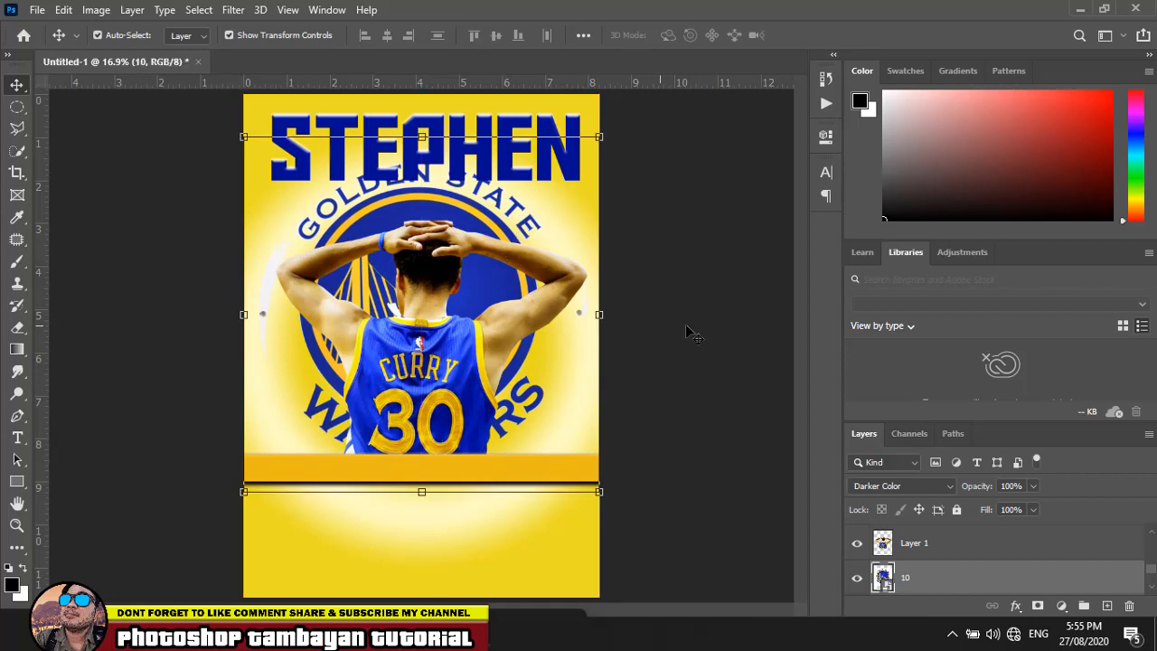
pyautogui.click(693, 274)
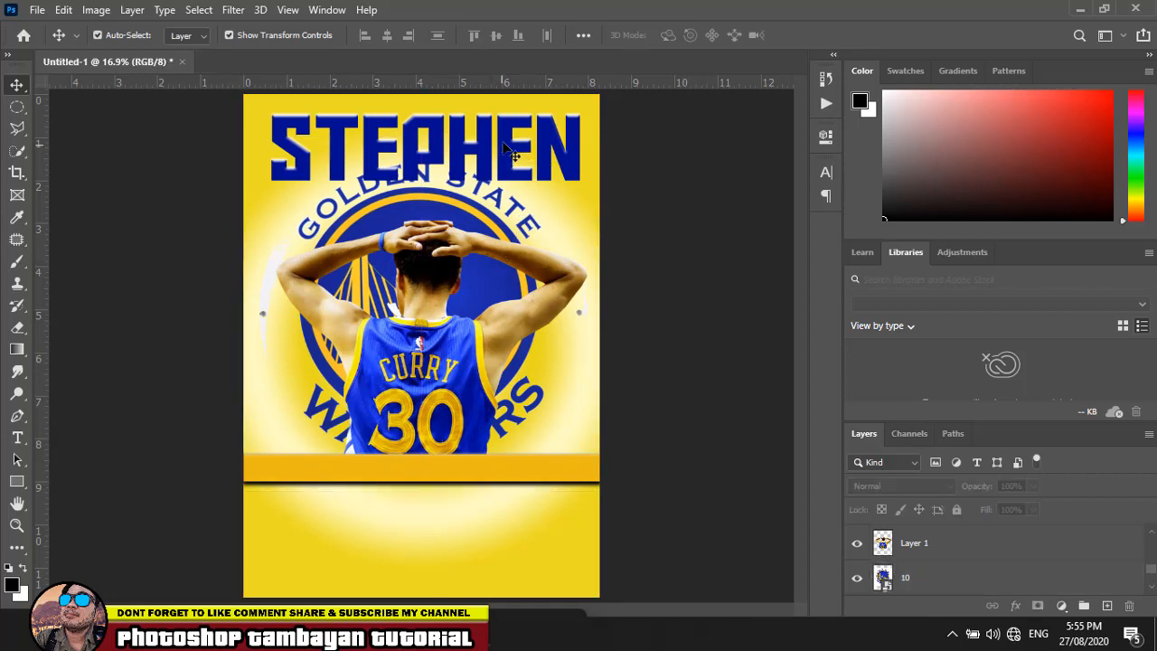
# Step: Reduce the STEPHEN title's height from its lower edge so it clears the logo's GOLDEN STATE lettering
pyautogui.moveTo(497, 155); pyautogui.dragTo(509, 289)
pyautogui.moveTo(513, 209); pyautogui.dragTo(504, 147)
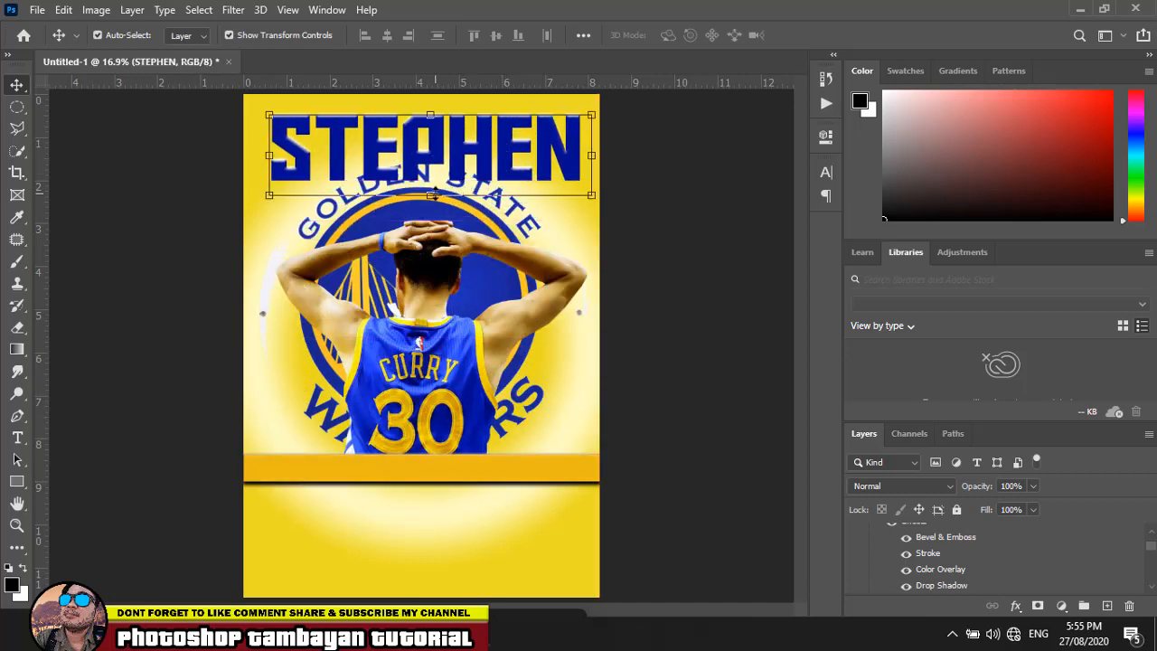
pyautogui.moveTo(430, 192); pyautogui.dragTo(430, 163)
pyautogui.press('Return')
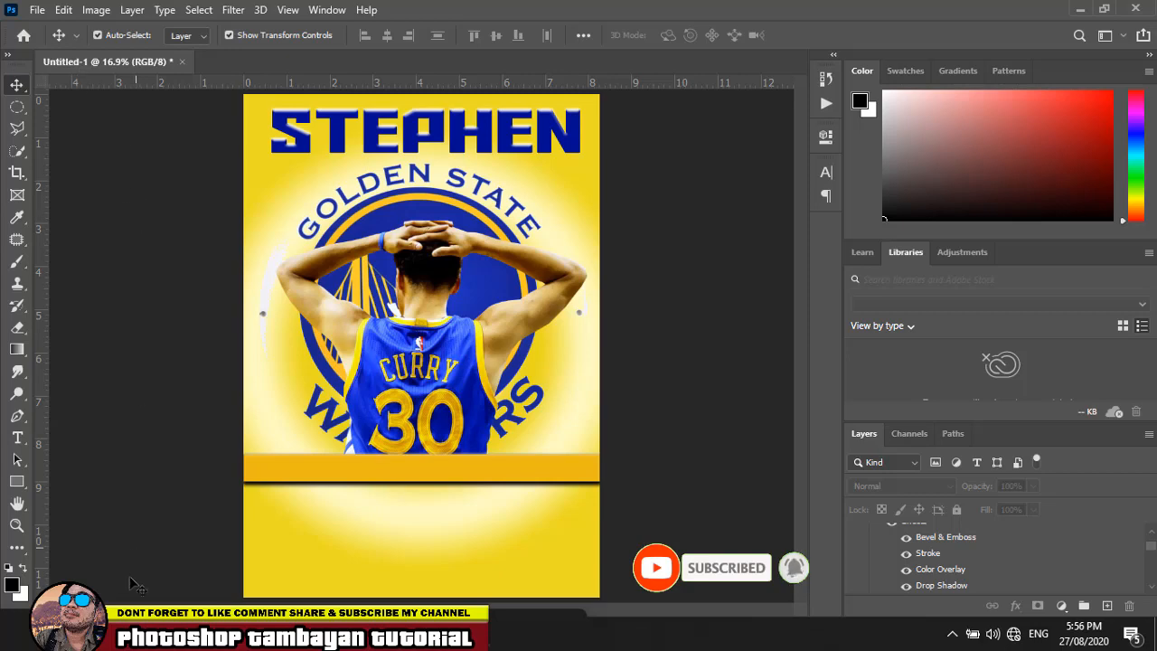
# Step: Place player photo 7 from the warriors folder on the poster and rasterize its layer
pyautogui.click(188, 553)
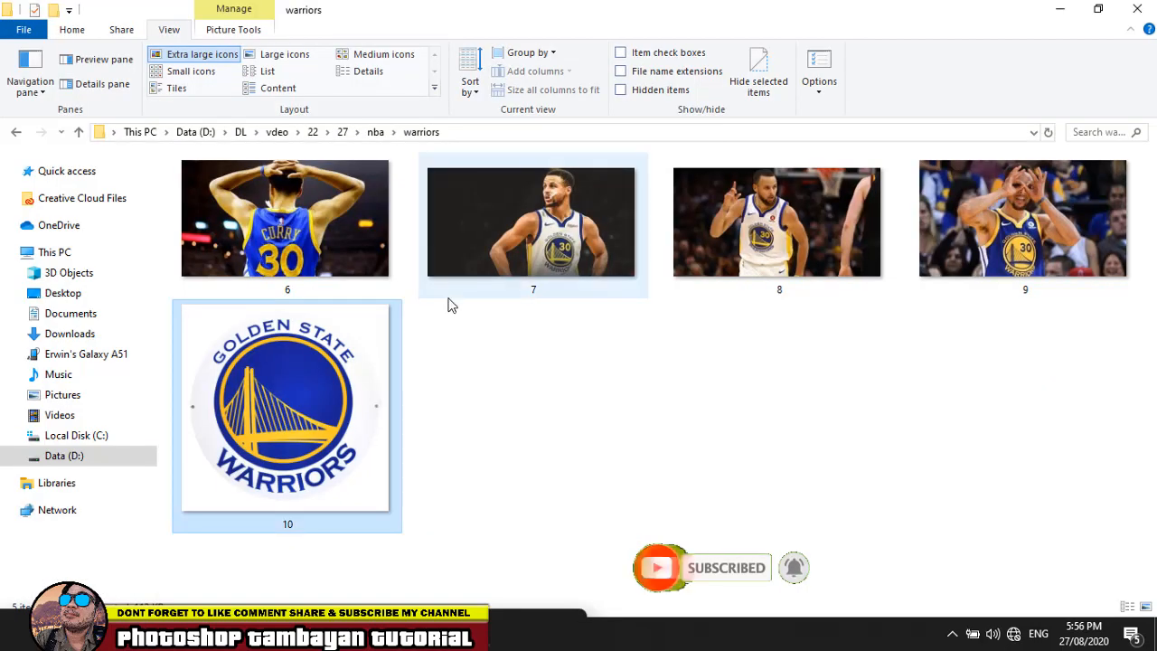
pyautogui.moveTo(563, 224); pyautogui.dragTo(429, 490)
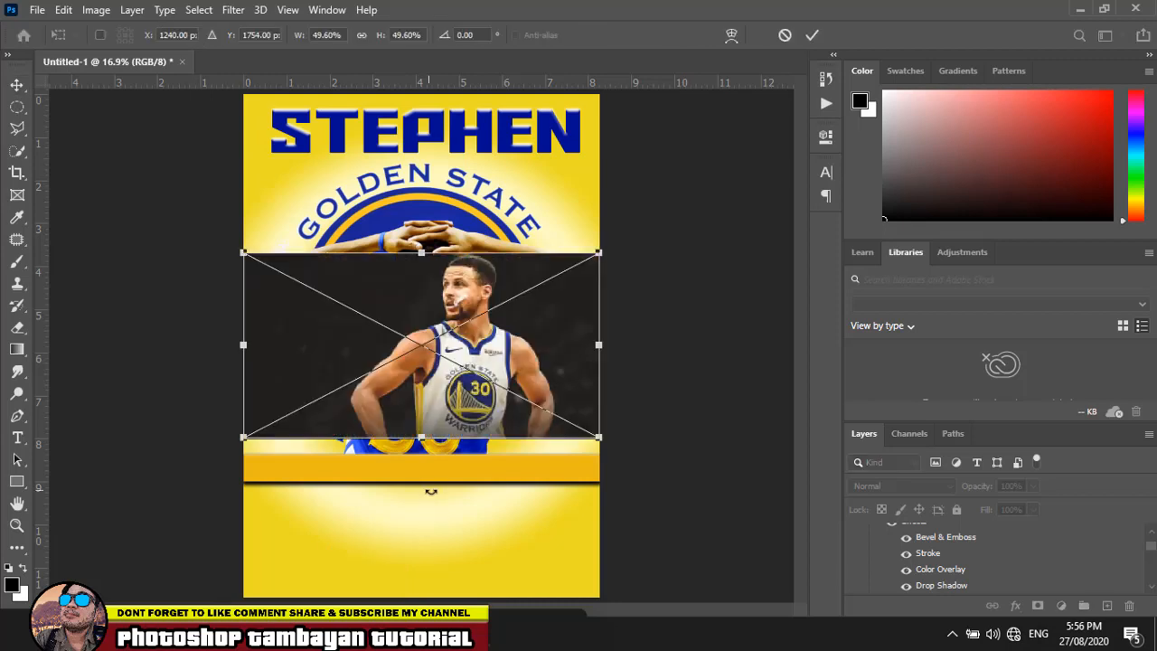
pyautogui.press('Return')
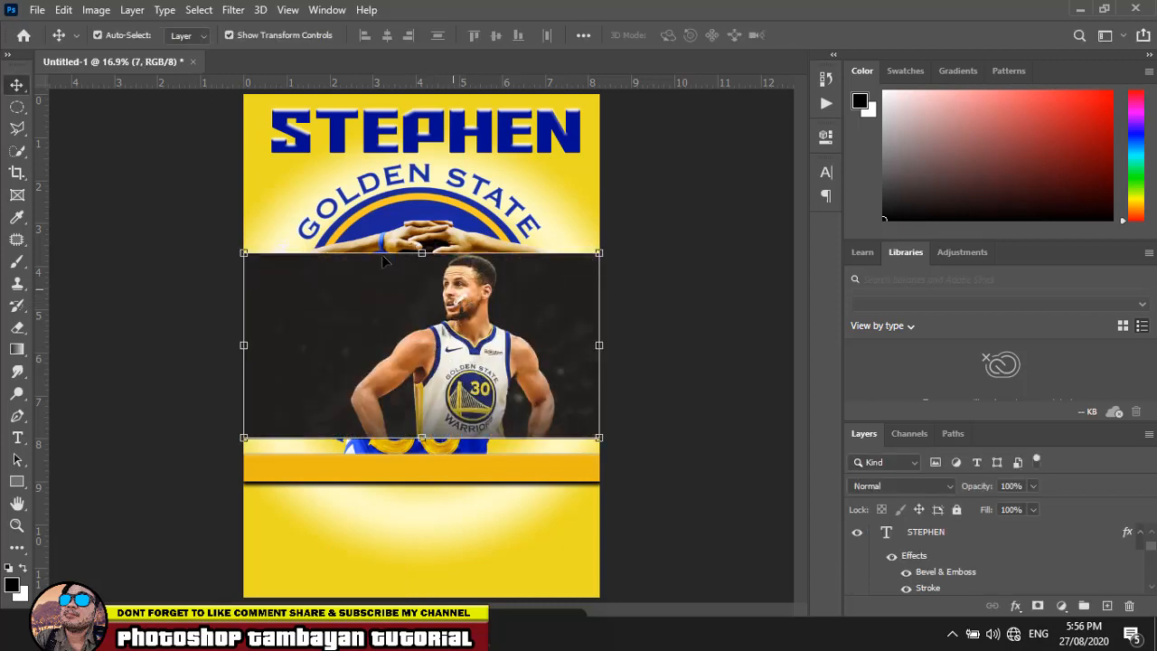
pyautogui.click(19, 107)
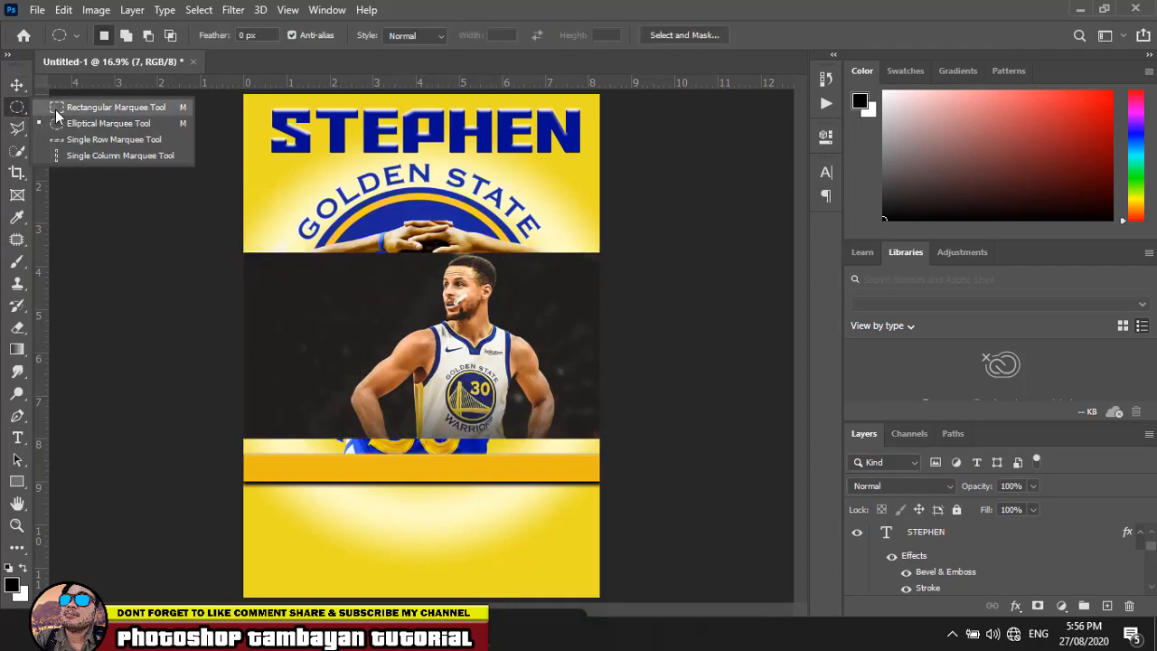
pyautogui.click(90, 108)
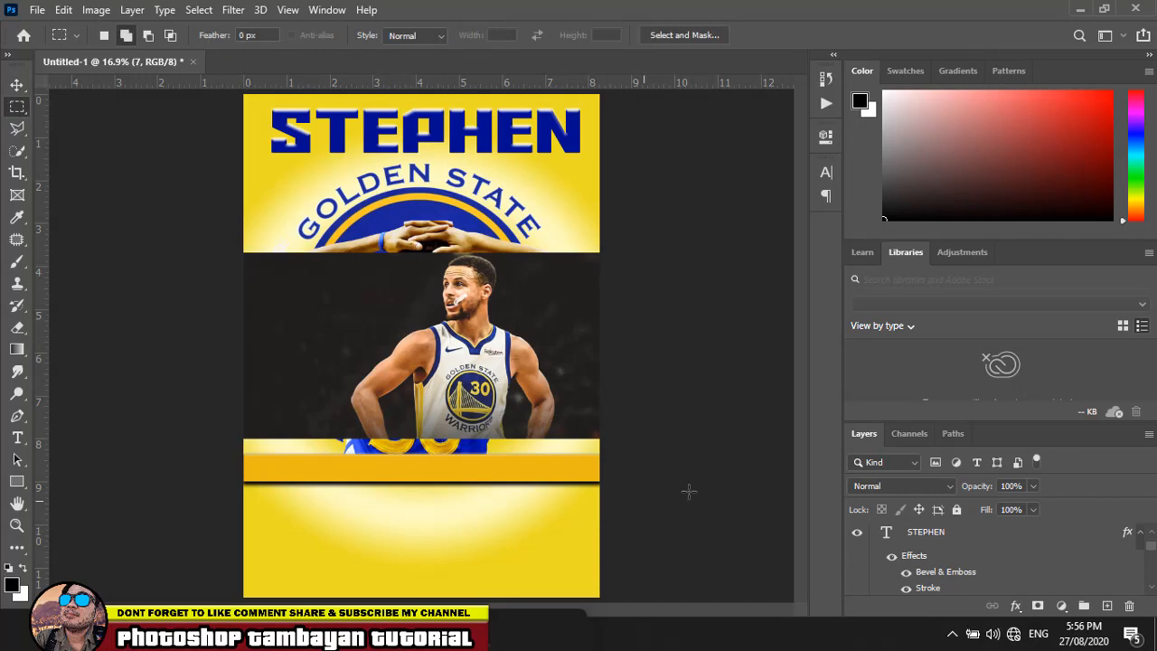
pyautogui.click(17, 85)
pyautogui.click(486, 361)
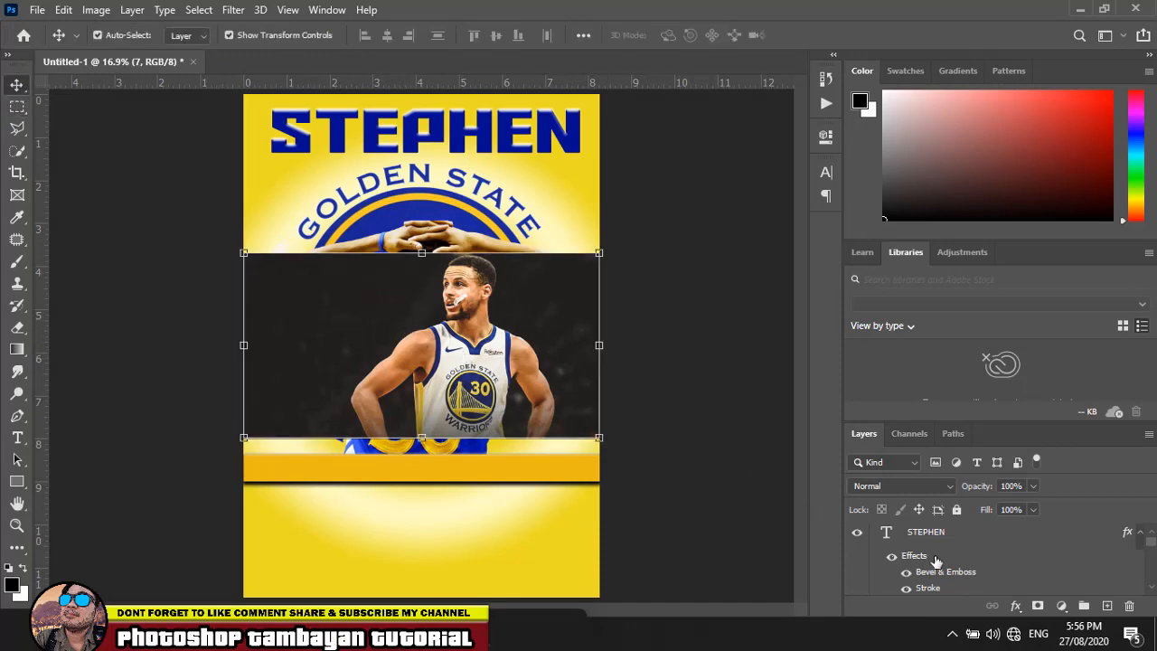
pyautogui.scroll(1, 935, 562)
pyautogui.rightClick(962, 552)
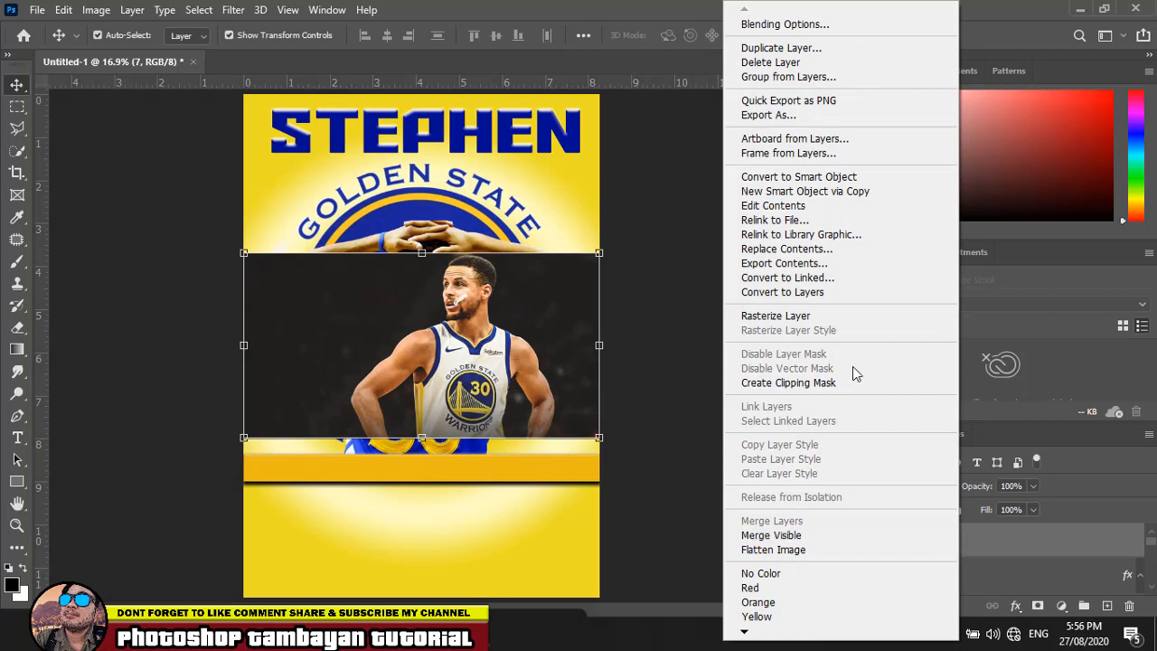
pyautogui.click(796, 316)
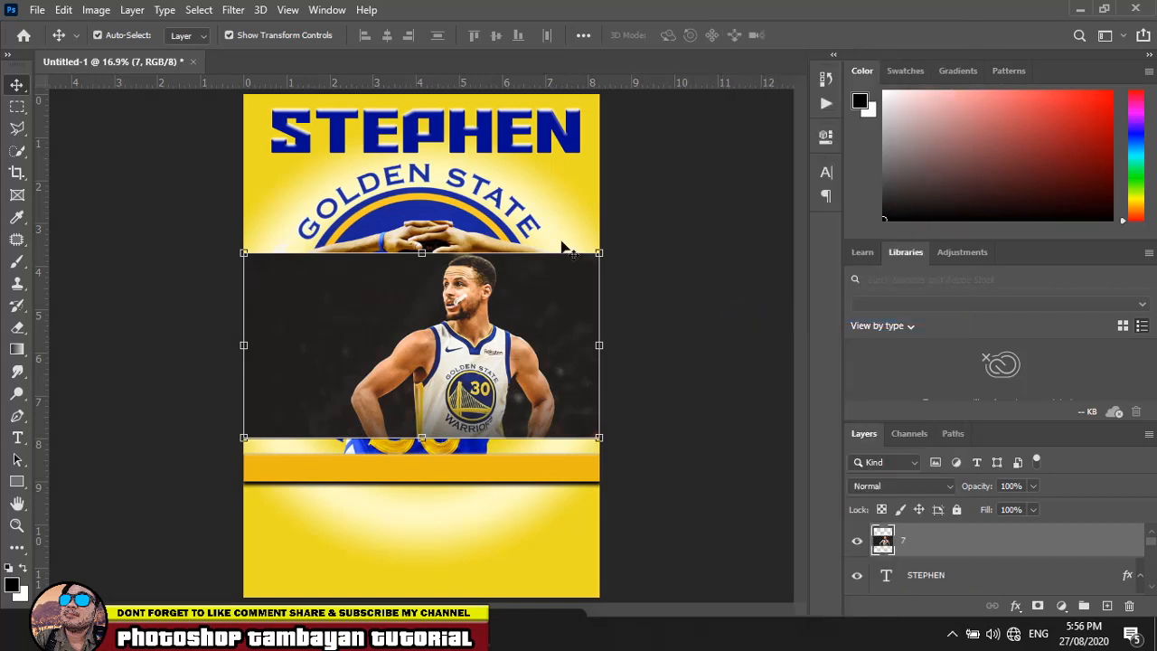
# Step: Delete the dark strip left of the player in photo 7 with a rectangular selection and deselect
pyautogui.click(17, 106)
pyautogui.moveTo(244, 218); pyautogui.dragTo(342, 479)
pyautogui.press('Delete')
pyautogui.hotkey('ctrl', 'd')
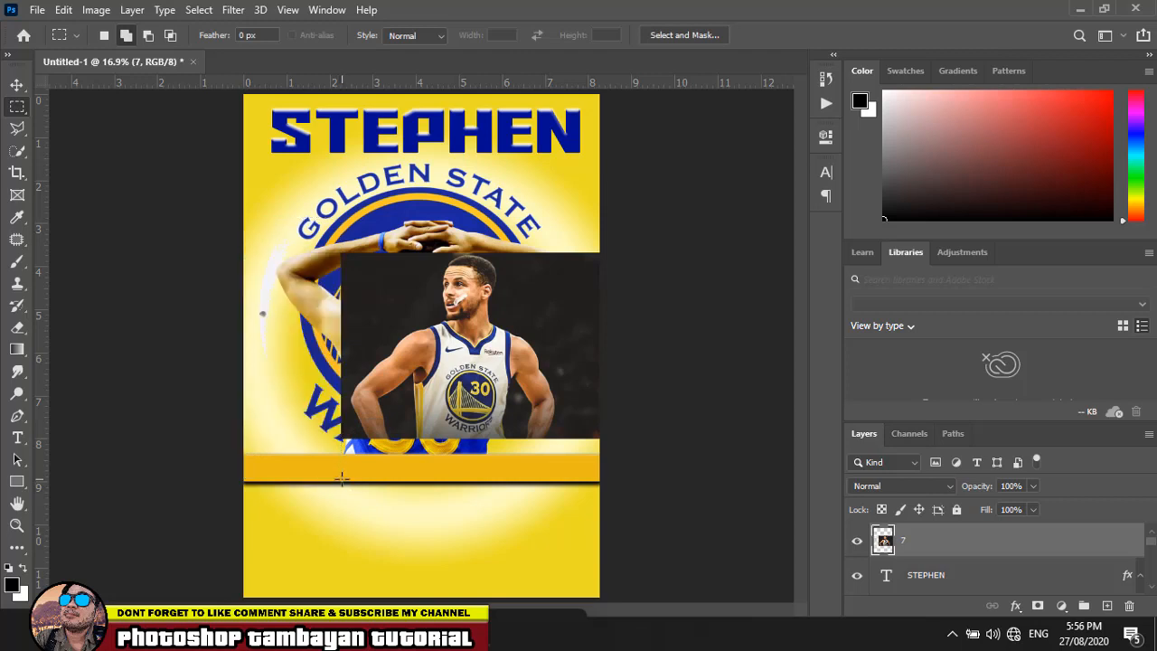
# Step: Select the strip at photo 7's right edge, nudge the selection clear of the player's arm, delete it and deselect
pyautogui.moveTo(632, 238); pyautogui.dragTo(599, 496)
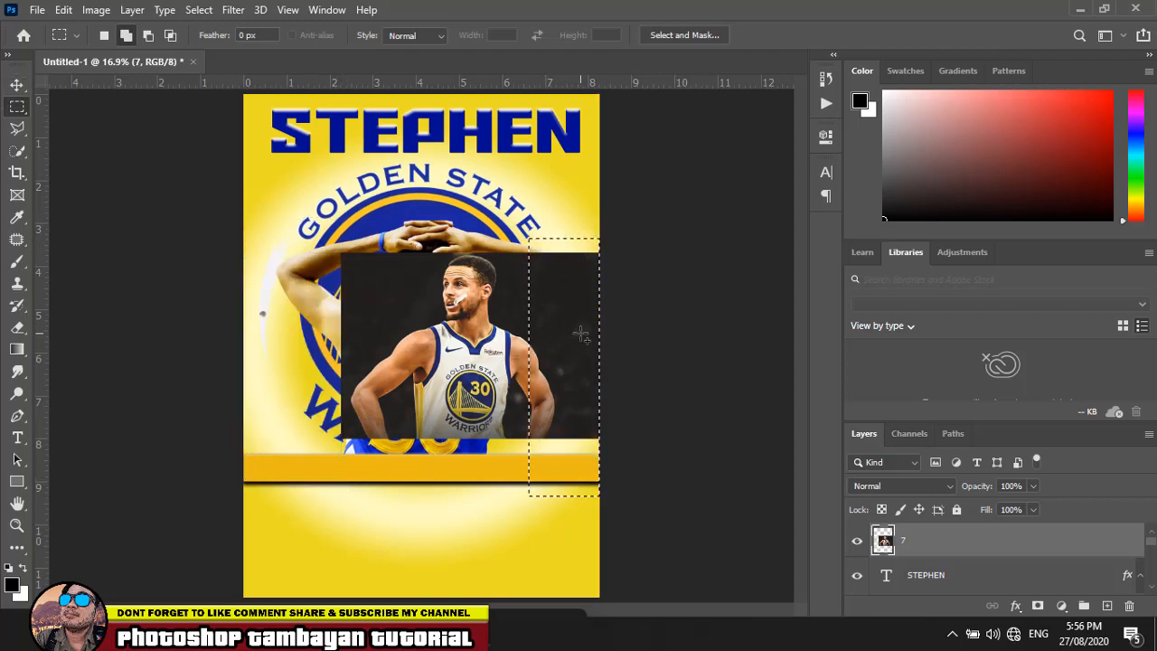
pyautogui.hotkey('shift', 'Right')
pyautogui.hotkey('shift', 'Right')
pyautogui.hotkey('shift', 'Right')
pyautogui.hotkey('shift', 'Right')
pyautogui.hotkey('shift', 'Right')
pyautogui.hotkey('shift', 'Right')
pyautogui.hotkey('shift', 'Right')
pyautogui.hotkey('shift', 'Right')
pyautogui.hotkey('shift', 'Right')
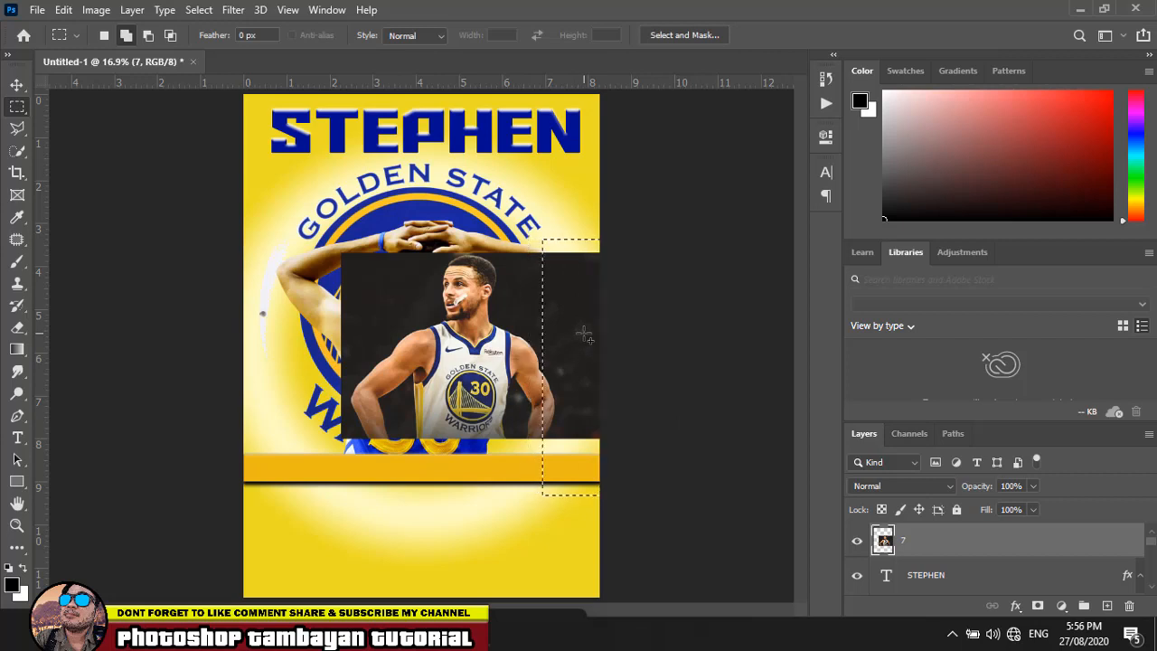
pyautogui.hotkey('shift', 'Right')
pyautogui.hotkey('shift', 'Right')
pyautogui.hotkey('shift', 'Right')
pyautogui.hotkey('shift', 'Right')
pyautogui.hotkey('shift', 'Right')
pyautogui.hotkey('shift', 'Right')
pyautogui.hotkey('shift', 'Right')
pyautogui.hotkey('shift', 'Right')
pyautogui.hotkey('shift', 'Right')
pyautogui.hotkey('shift', 'Right')
pyautogui.hotkey('shift', 'Right')
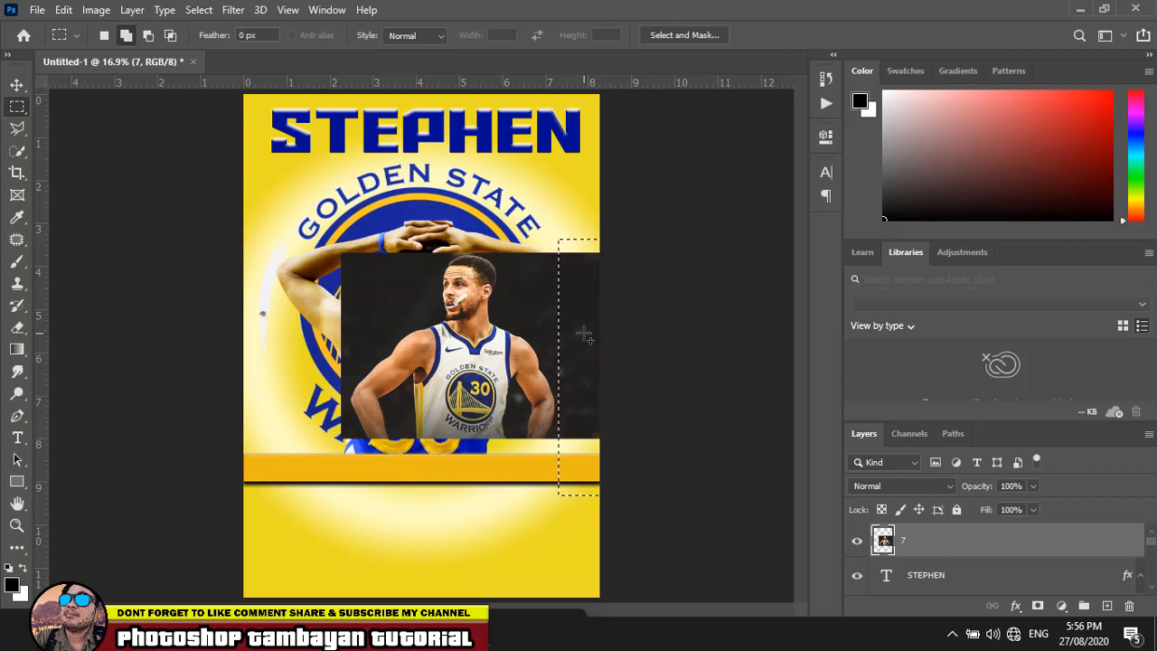
pyautogui.press('Delete')
pyautogui.hotkey('ctrl', 'd')
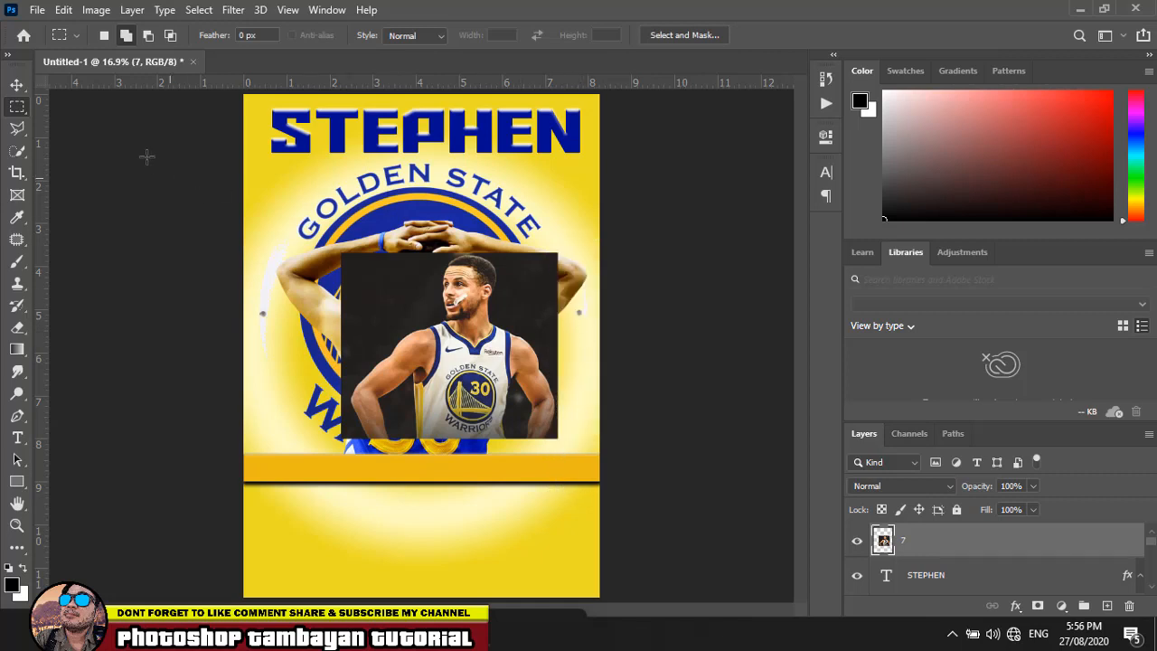
# Step: Scale photo 7 to 60.57% and fit it below the golden bar near the poster's lower-right corner, leaving a narrow edge margin
pyautogui.click(16, 84)
pyautogui.moveTo(461, 288); pyautogui.dragTo(503, 447)
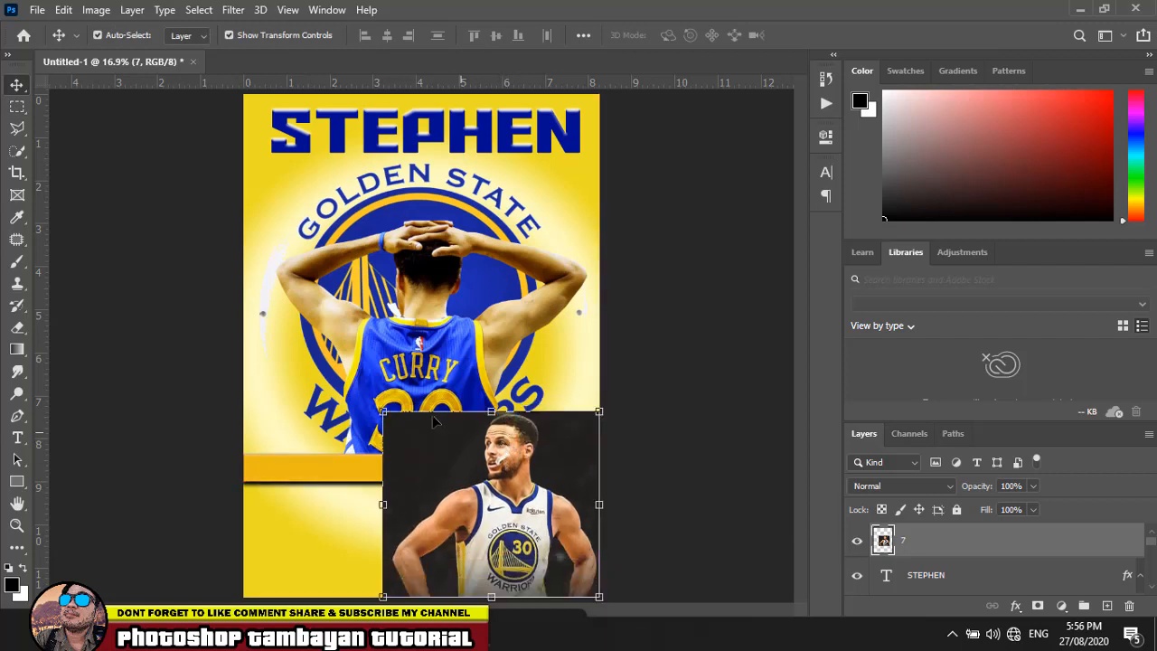
pyautogui.moveTo(383, 411); pyautogui.dragTo(461, 489)
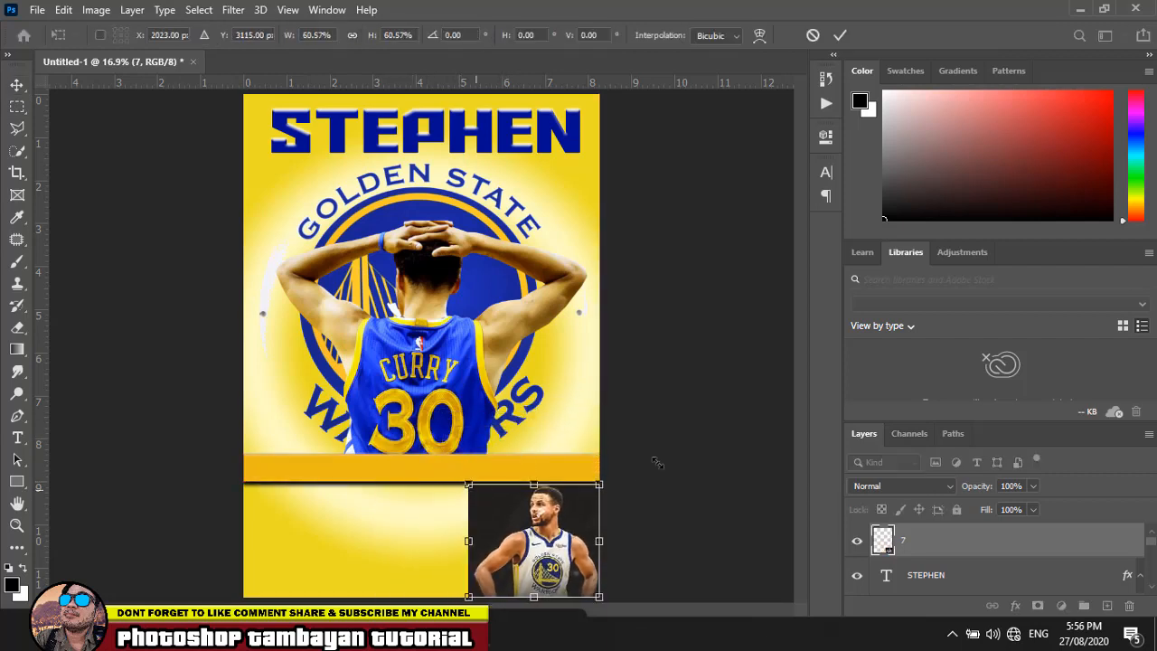
pyautogui.press('Return')
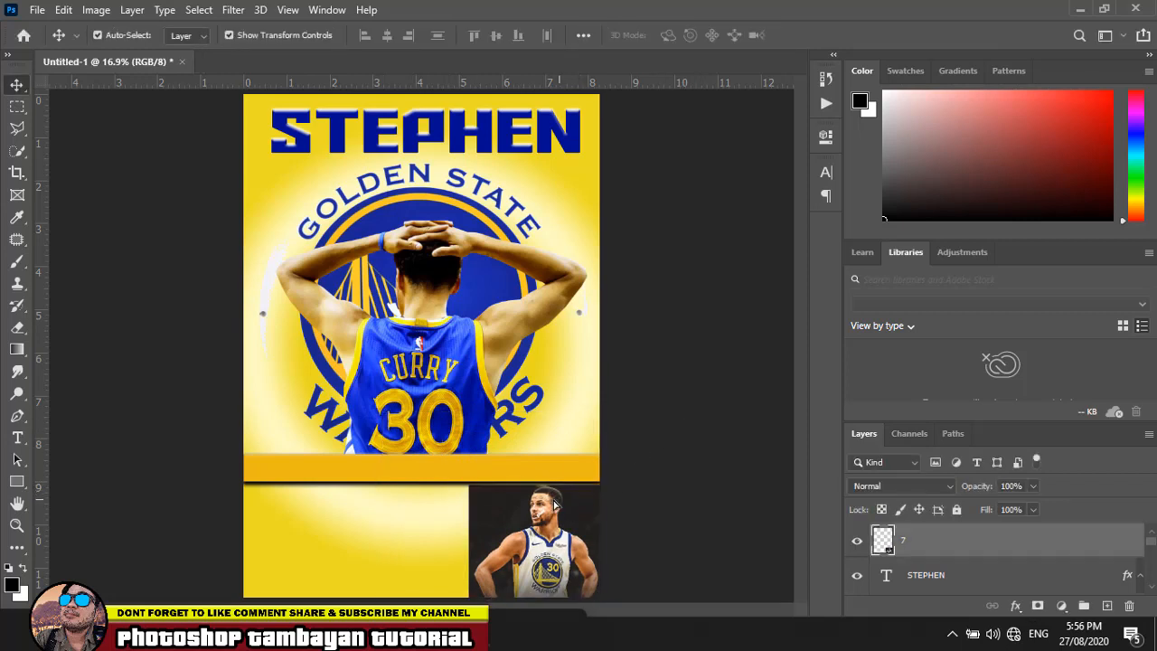
pyautogui.moveTo(583, 500); pyautogui.dragTo(578, 500)
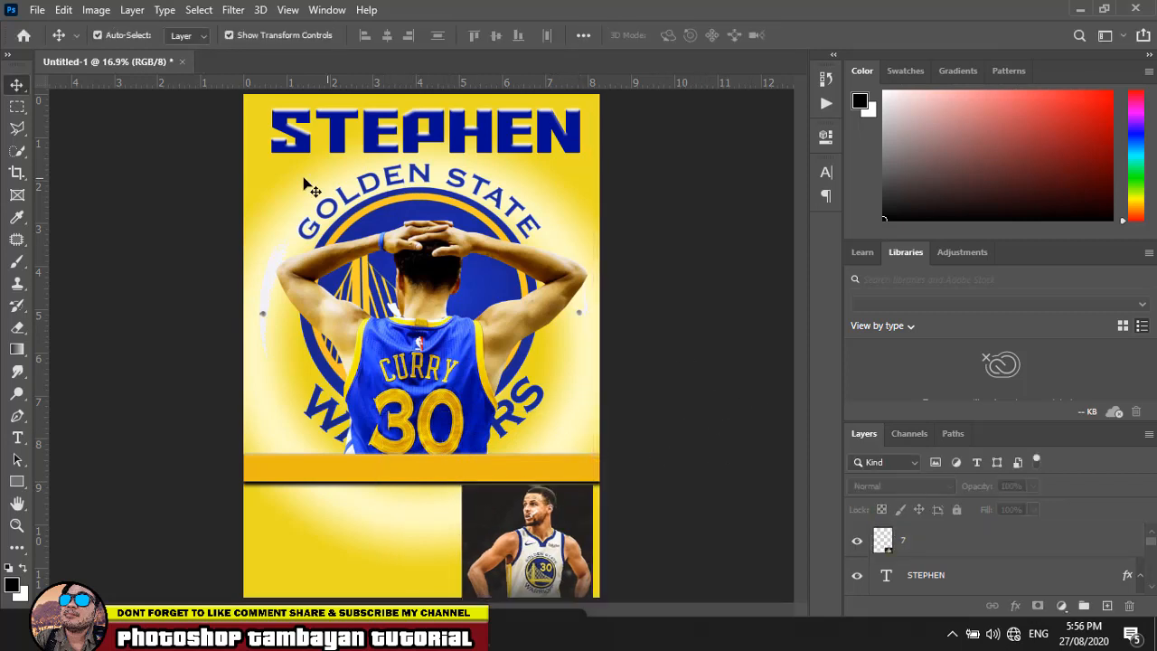
# Step: Place player photo 8 from the warriors folder on the poster and rasterize its layer
pyautogui.moveTo(145, 633)
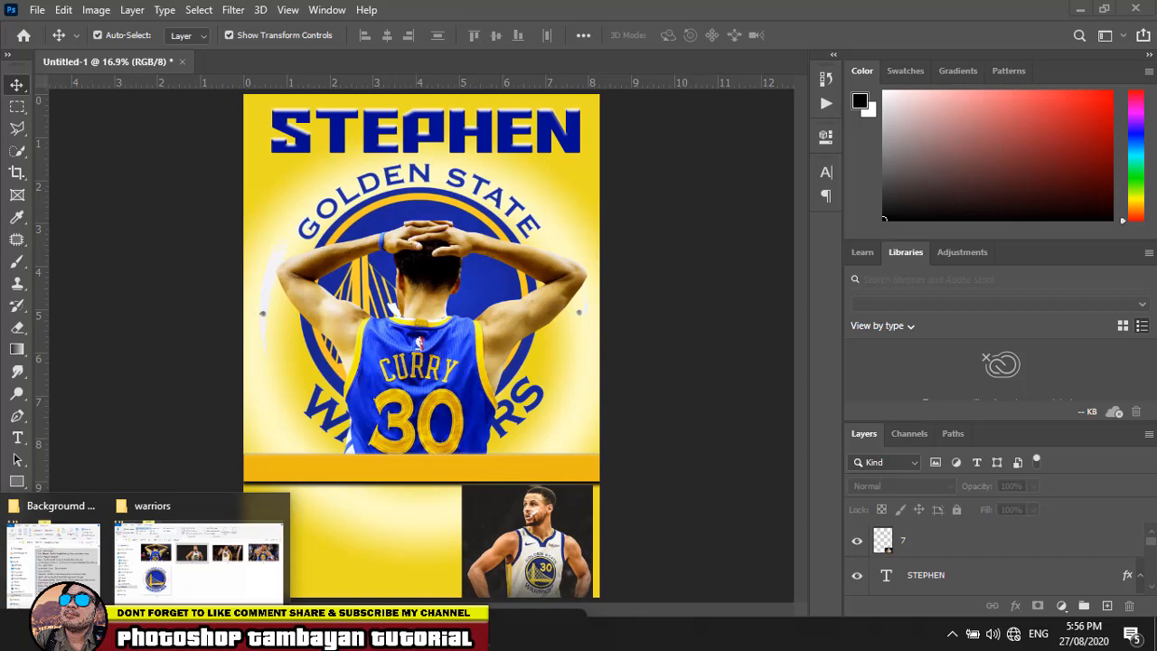
pyautogui.click(203, 567)
pyautogui.click(757, 220)
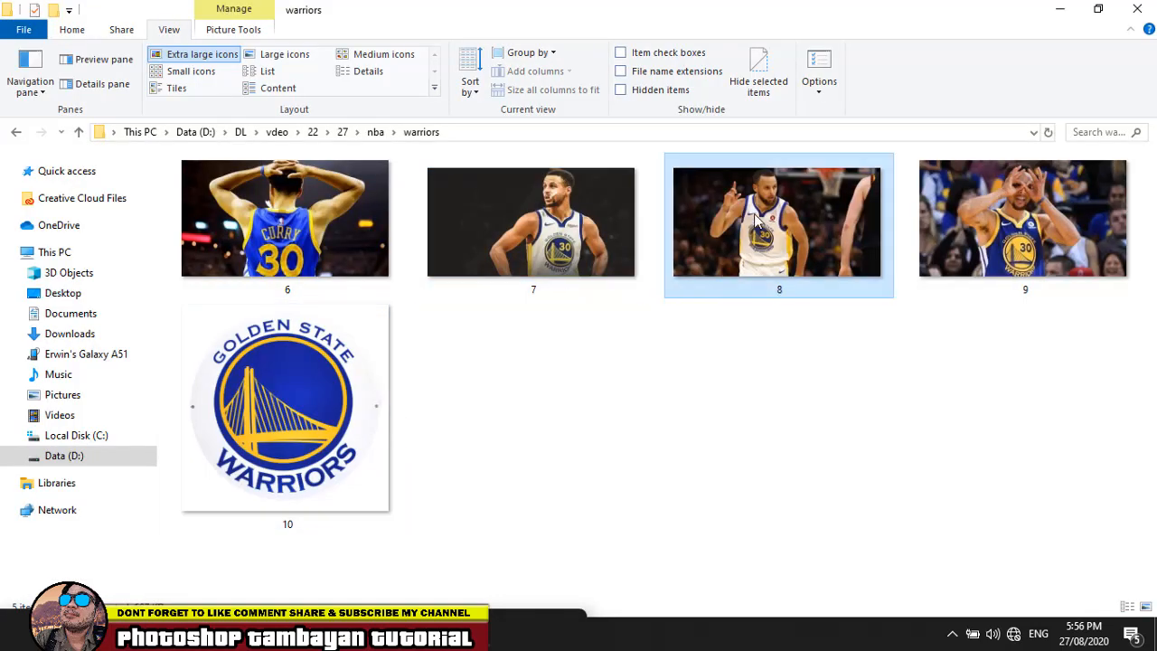
pyautogui.moveTo(757, 219); pyautogui.dragTo(324, 633)
pyautogui.moveTo(357, 578); pyautogui.dragTo(374, 487)
pyautogui.moveTo(371, 378); pyautogui.dragTo(372, 377)
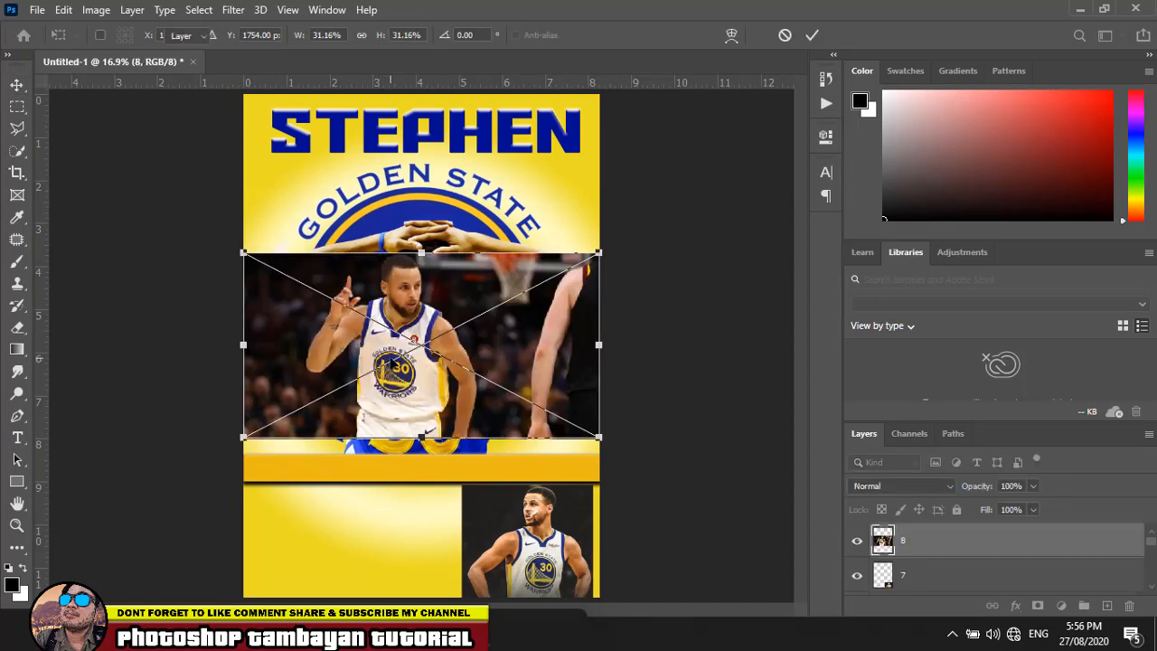
pyautogui.press('Return')
pyautogui.rightClick(953, 538)
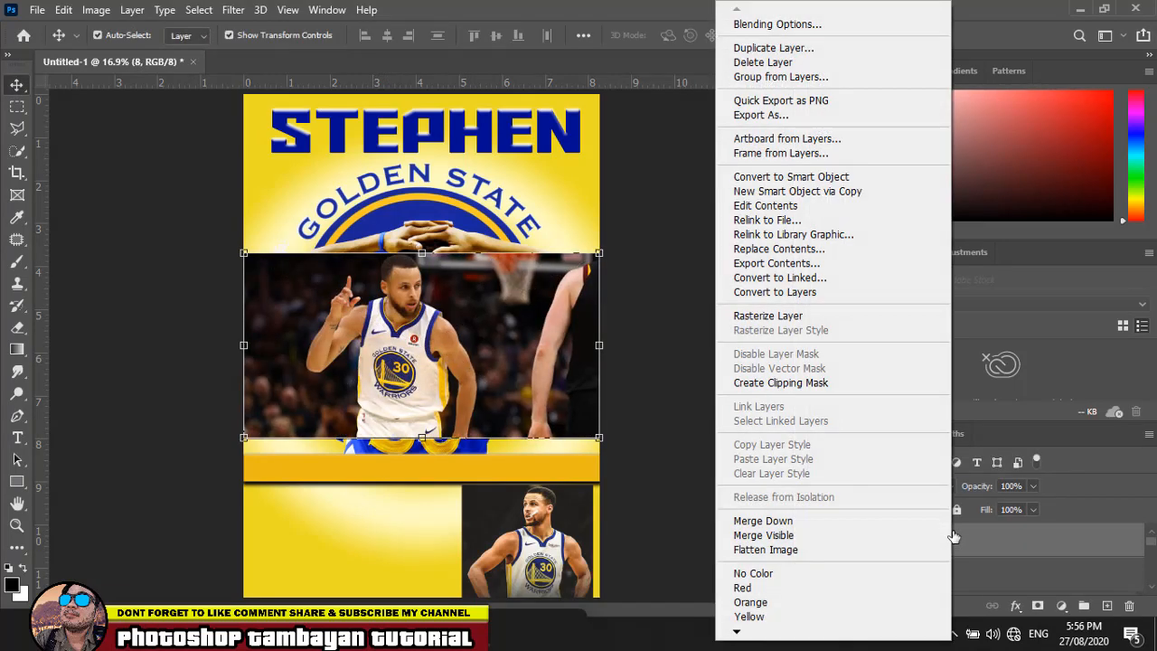
pyautogui.click(767, 316)
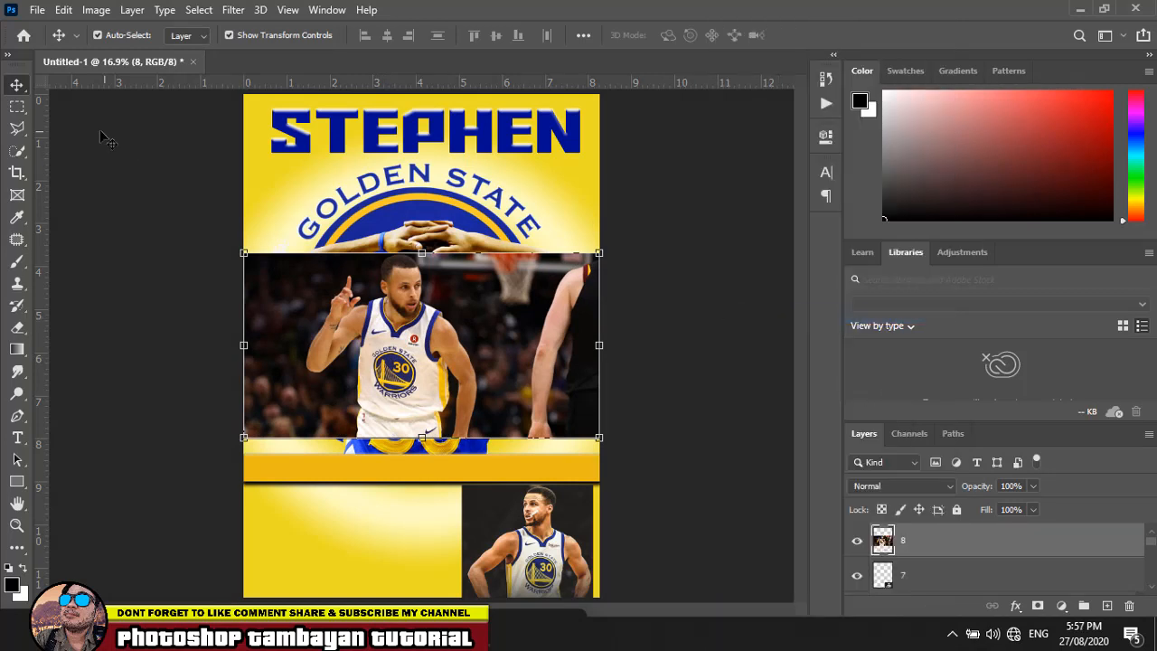
# Step: Delete the strips to the left and right of the player in photo 8 with rectangular selections and deselect
pyautogui.click(18, 108)
pyautogui.moveTo(245, 252); pyautogui.dragTo(304, 491)
pyautogui.press('Delete')
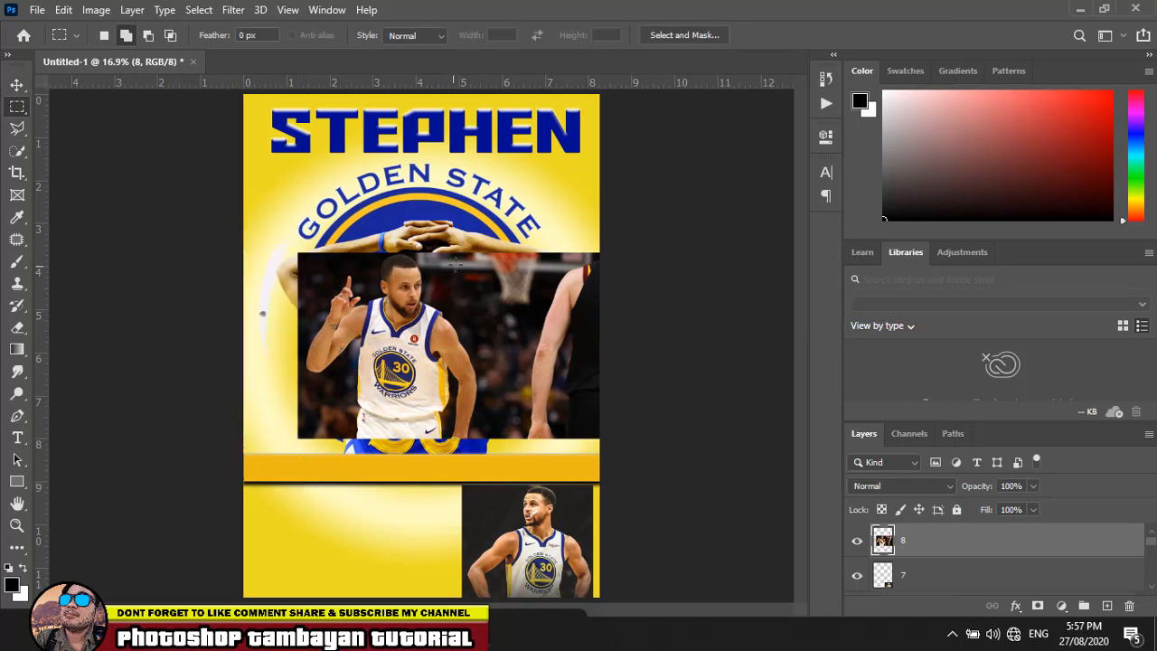
pyautogui.moveTo(488, 246); pyautogui.dragTo(645, 514)
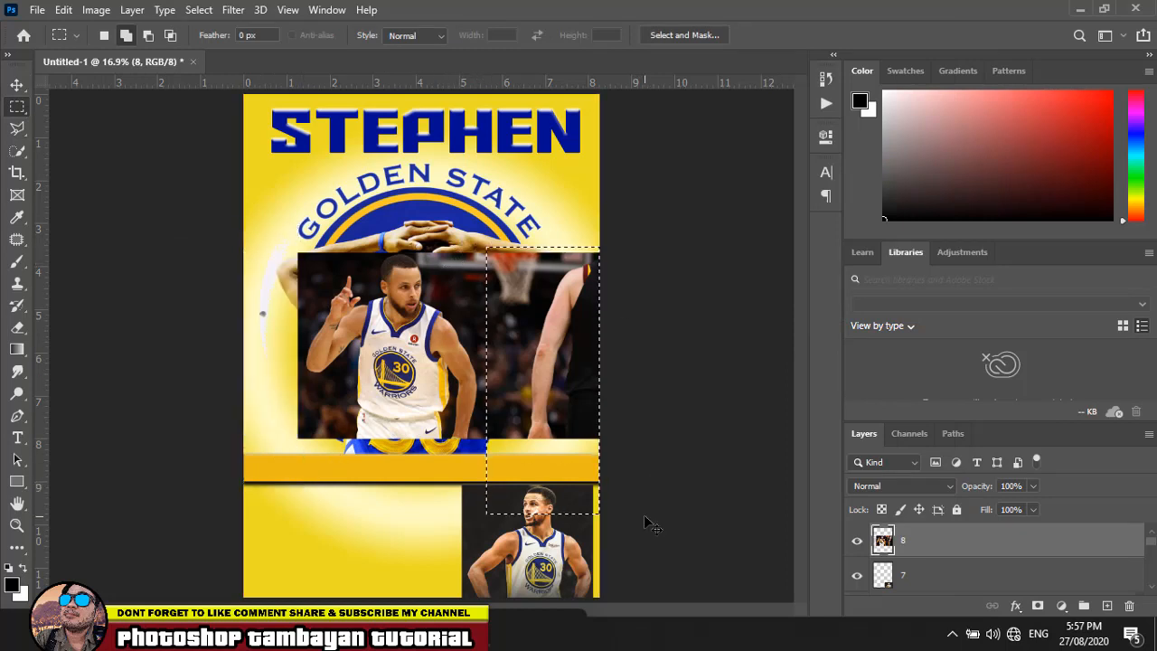
pyautogui.press('Delete')
pyautogui.hotkey('ctrl', 'd')
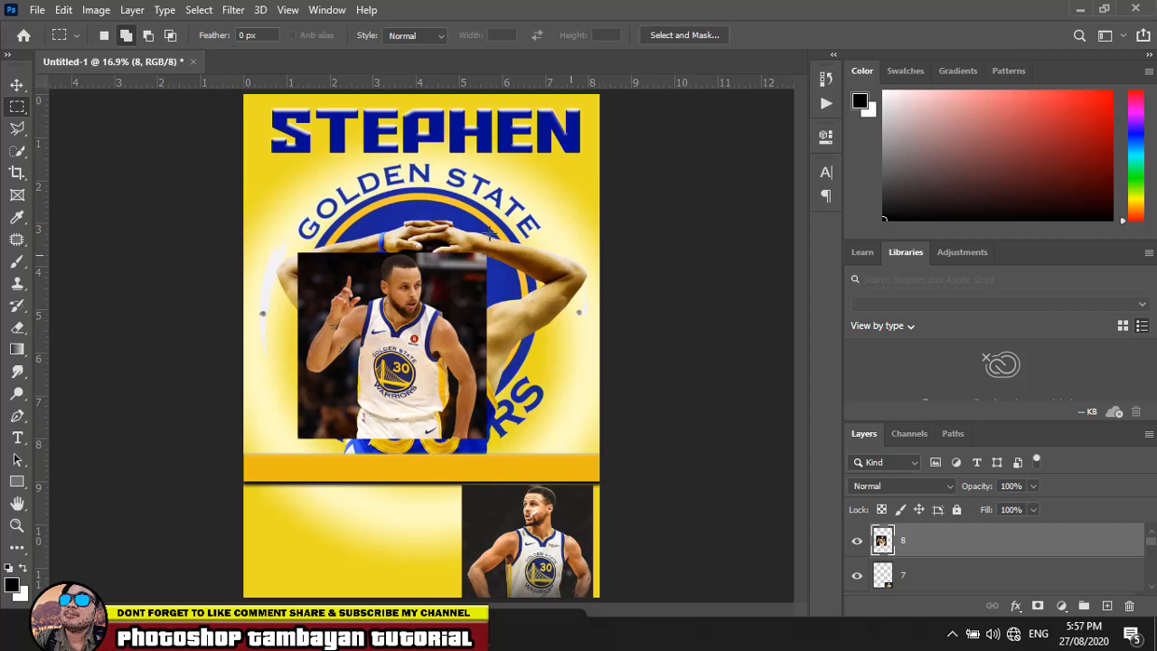
# Step: Scale photo 8 down into the poster's lower-left corner below the golden bar, and move photo 7 about 0.16 in right to the poster's edge
pyautogui.click(18, 86)
pyautogui.moveTo(398, 310); pyautogui.dragTo(343, 488)
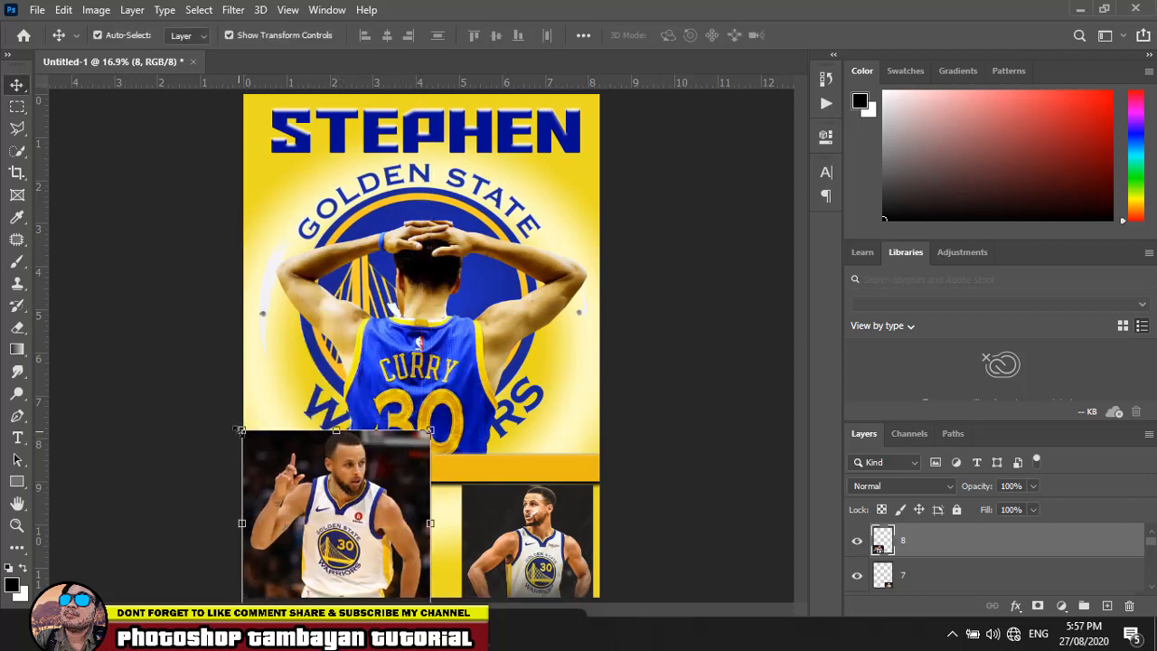
pyautogui.moveTo(240, 430); pyautogui.dragTo(289, 486)
pyautogui.press('Return')
pyautogui.moveTo(380, 517); pyautogui.dragTo(332, 517)
pyautogui.click(181, 373)
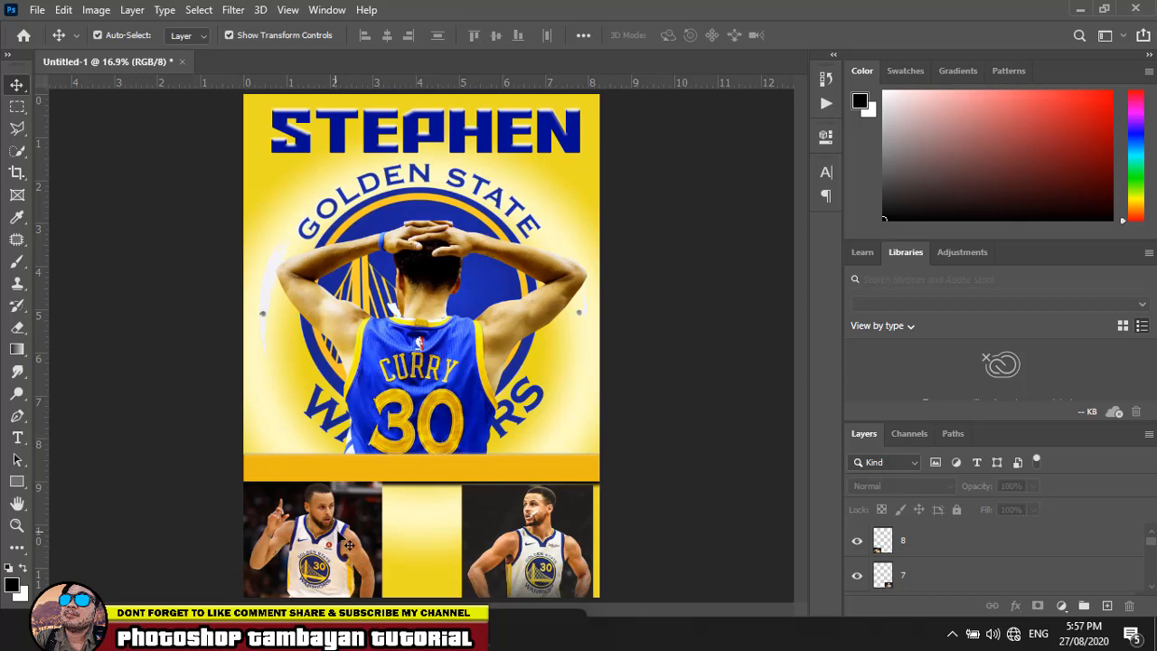
pyautogui.moveTo(549, 535); pyautogui.dragTo(556, 535)
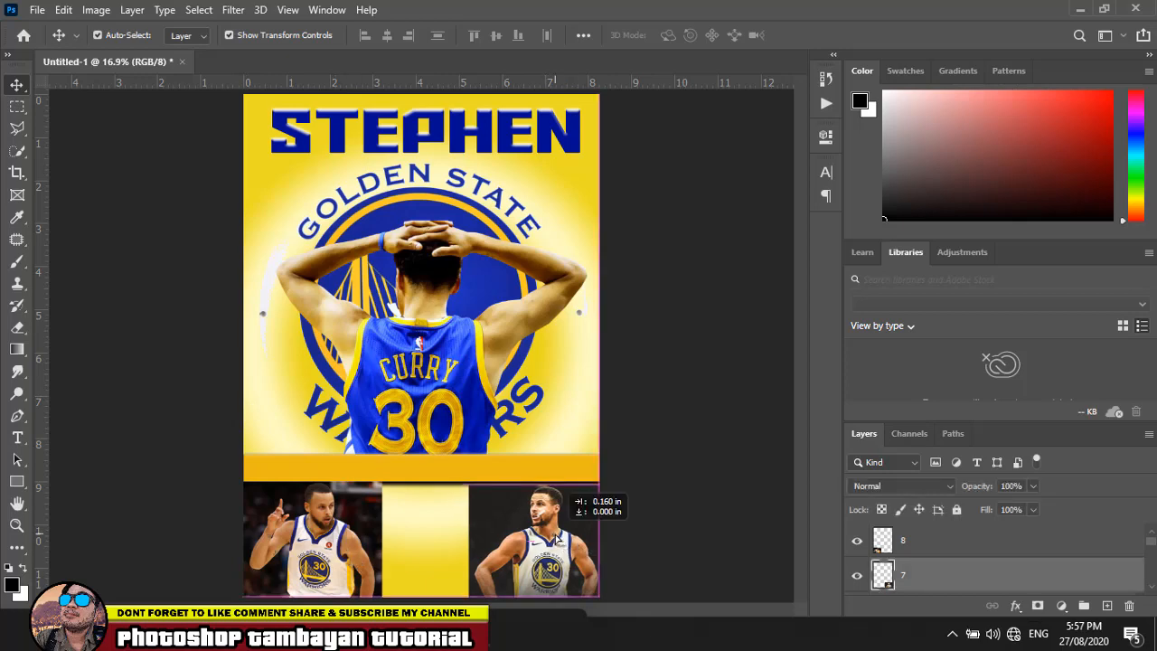
pyautogui.click(674, 465)
# Step: Place player photo 9 from the warriors folder on the poster at its original scale
pyautogui.hotkey('alt', 'Tab')
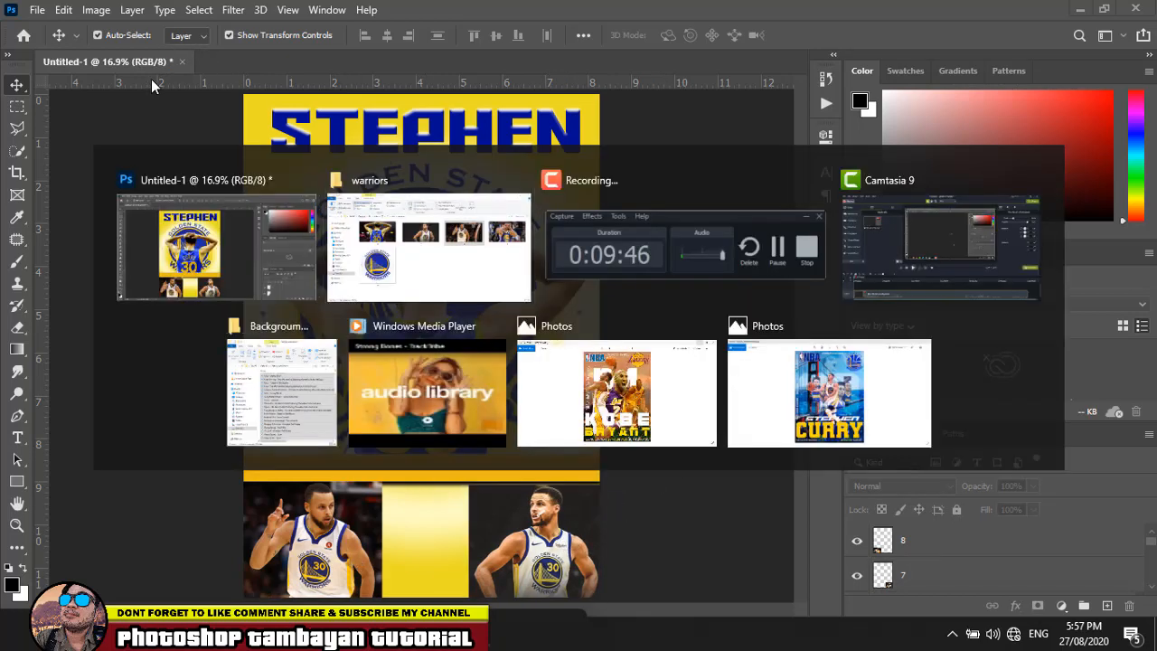
pyautogui.moveTo(985, 213); pyautogui.dragTo(436, 326)
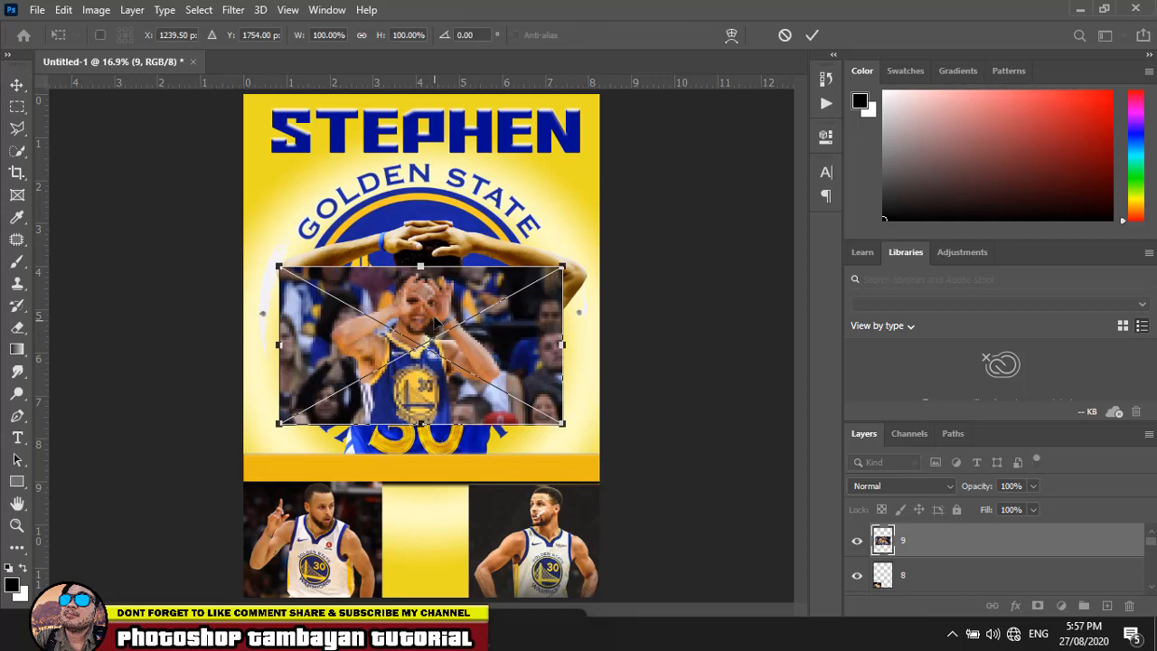
pyautogui.press('Return')
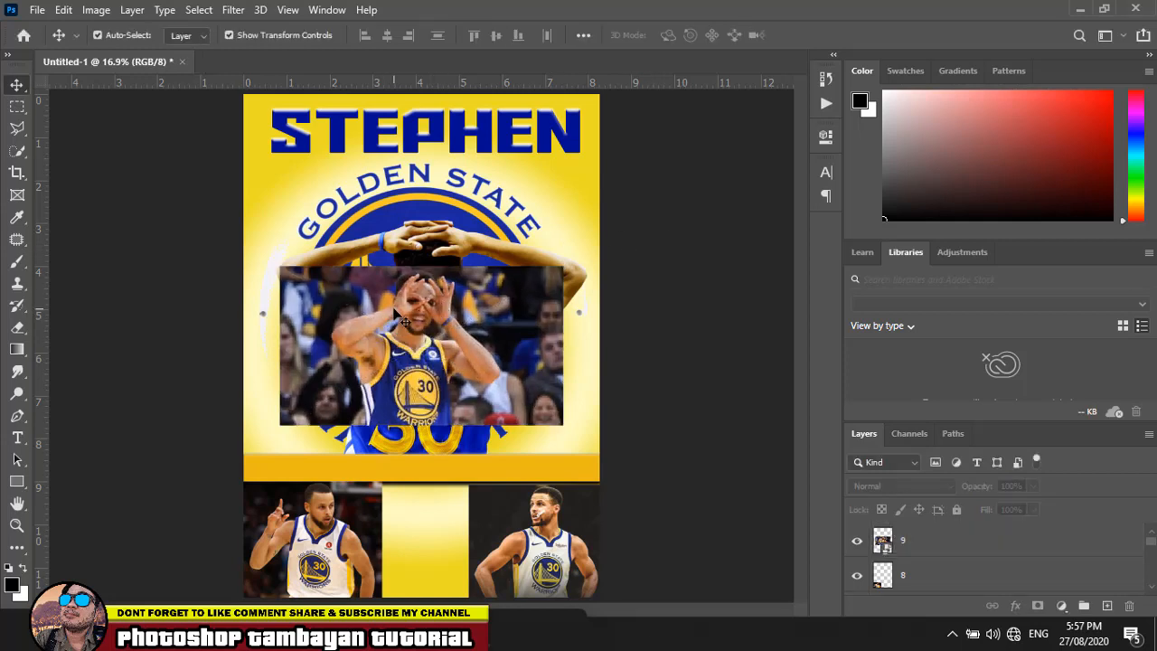
pyautogui.click(420, 332)
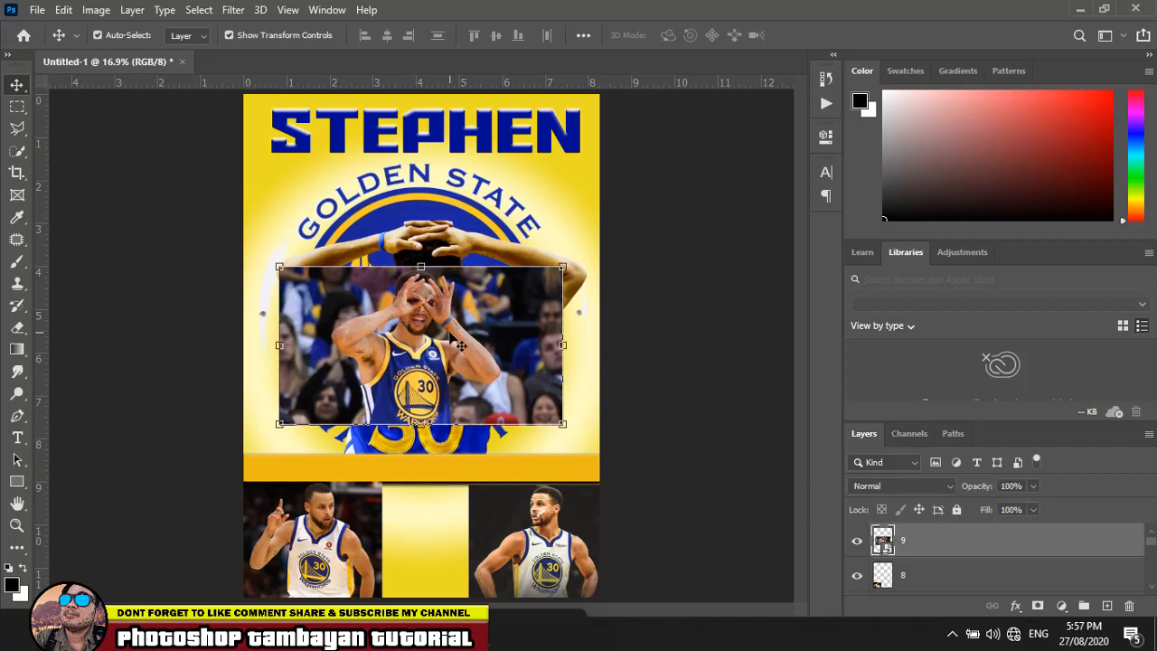
# Step: Rasterize the layer of photo 9, delete the strip left of the player with a rectangular selection and deselect
pyautogui.click(13, 107)
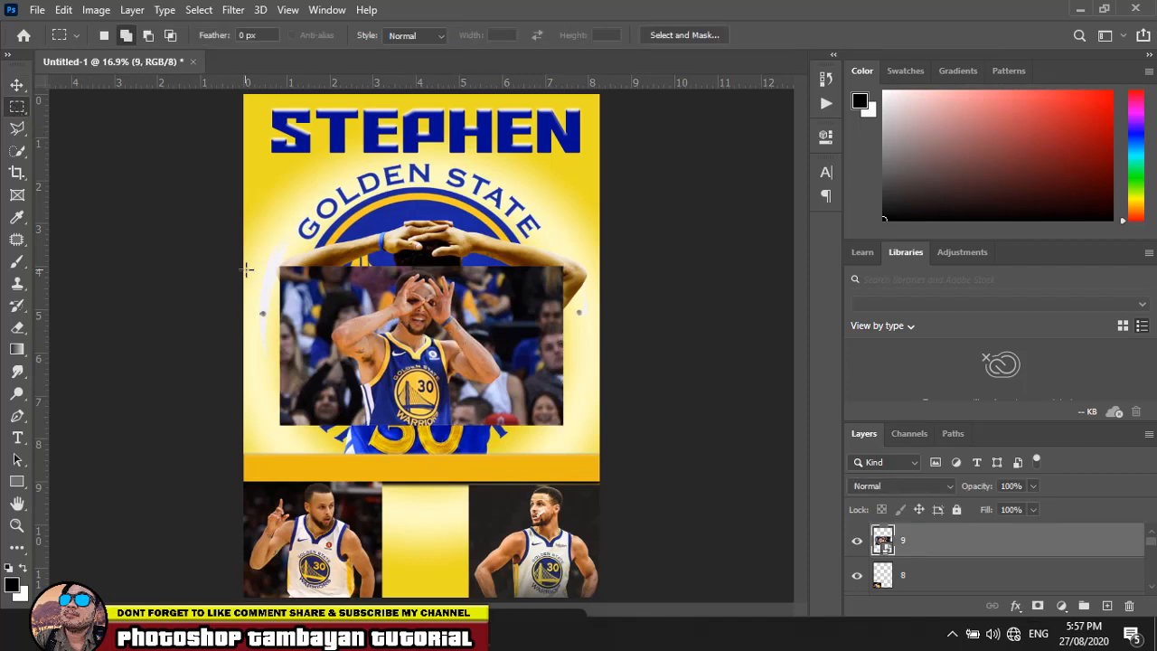
pyautogui.moveTo(248, 235); pyautogui.dragTo(327, 465)
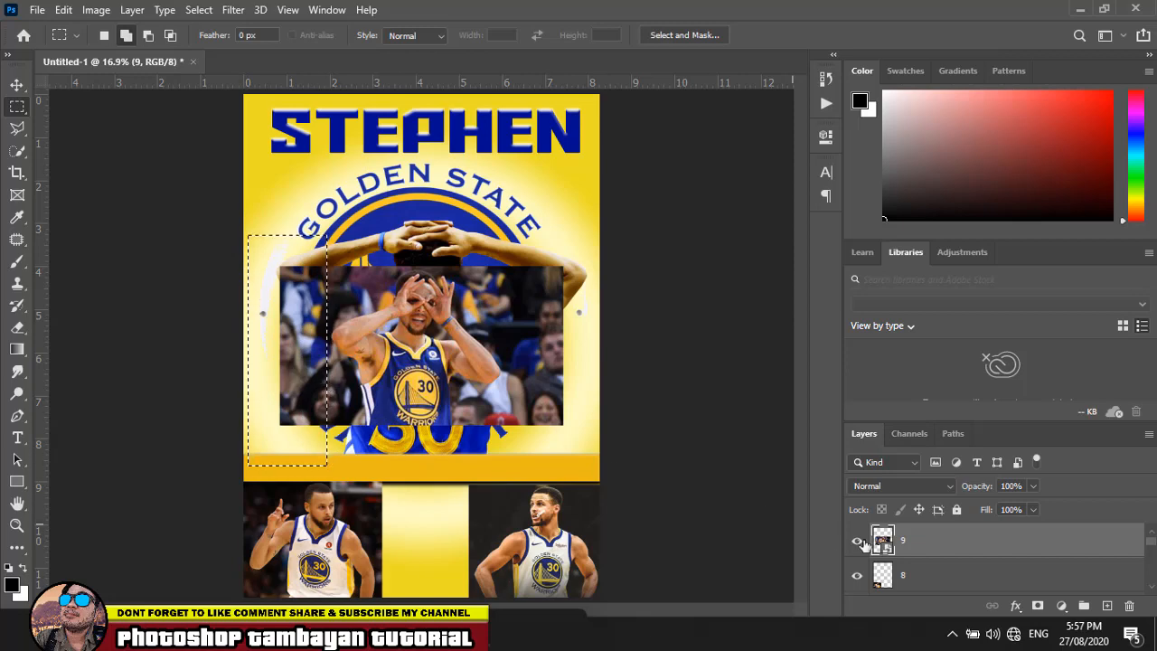
pyautogui.rightClick(981, 546)
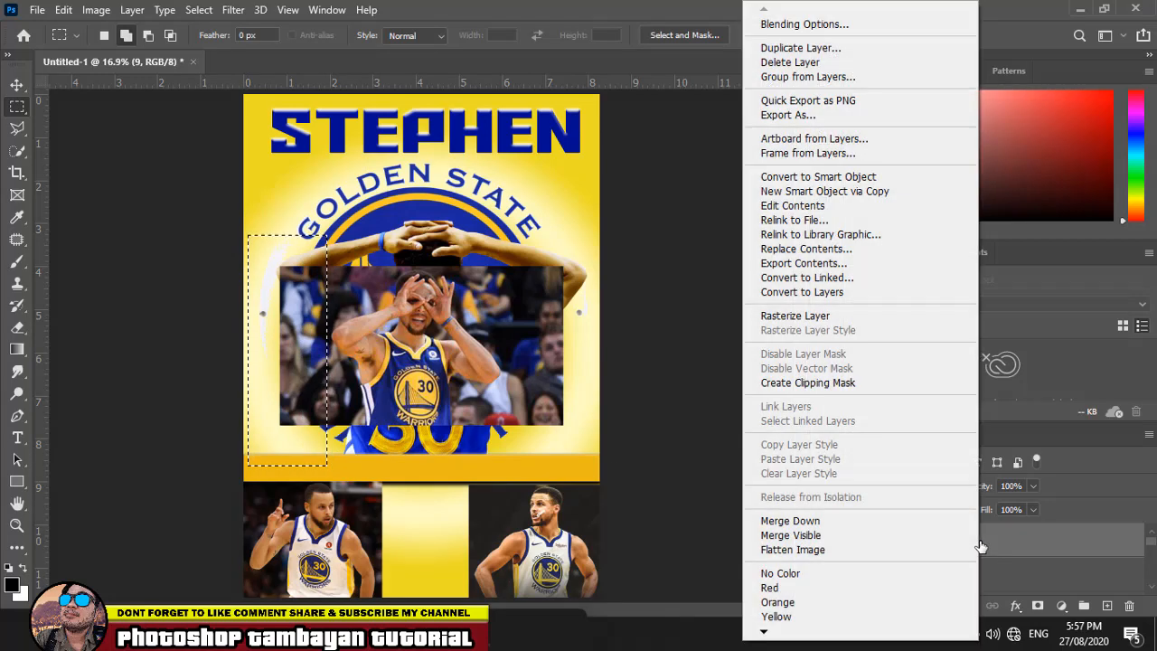
pyautogui.click(818, 315)
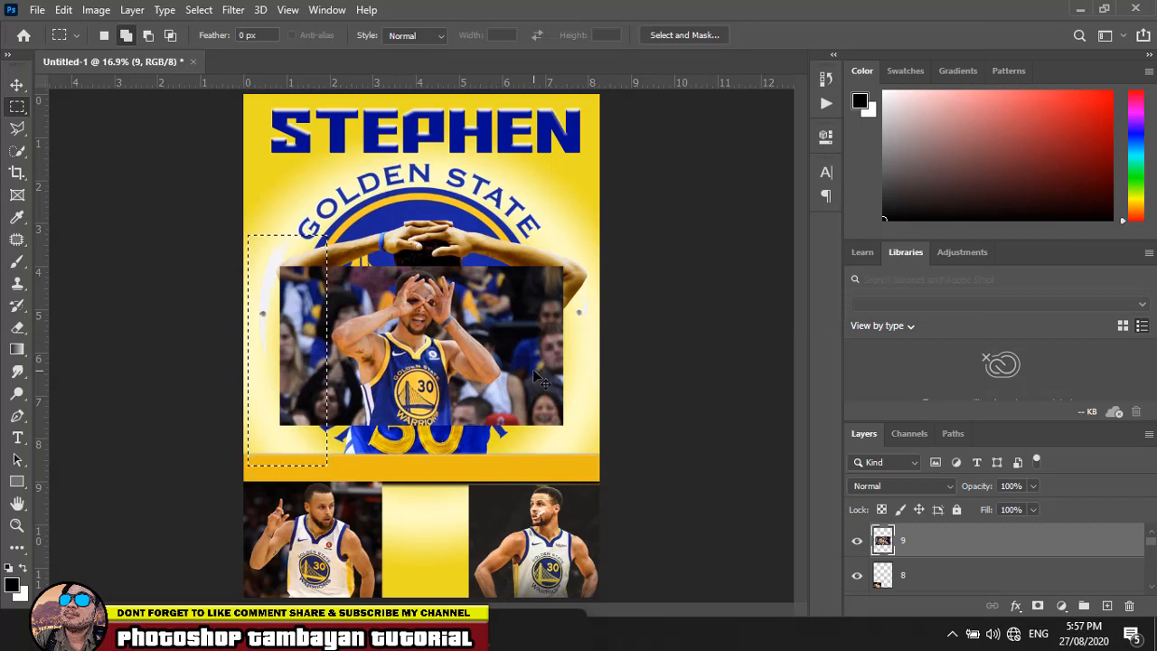
pyautogui.press('Delete')
pyautogui.hotkey('ctrl', 'd')
# Step: Delete the crowd strip at photo 9's right edge with a rectangular selection and deselect
pyautogui.moveTo(507, 263); pyautogui.dragTo(604, 461)
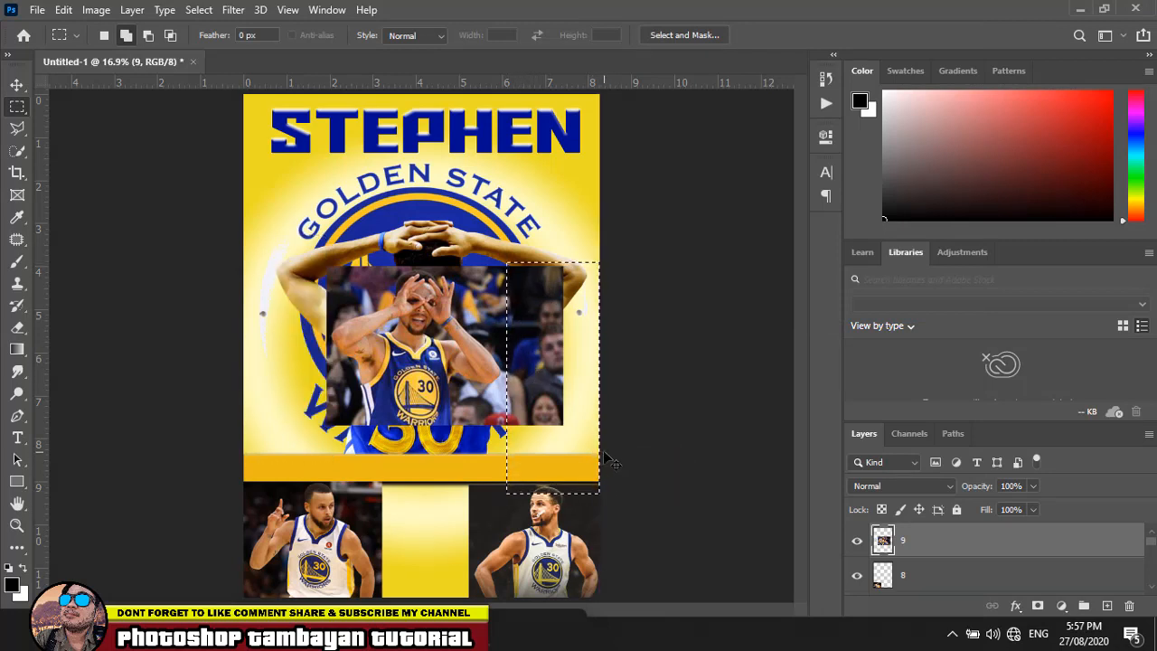
pyautogui.press('Delete')
pyautogui.hotkey('ctrl', 'd')
# Step: Move photo 9 below the golden bar between photos 8 and 7, with its upper edge against the bar
pyautogui.click(16, 86)
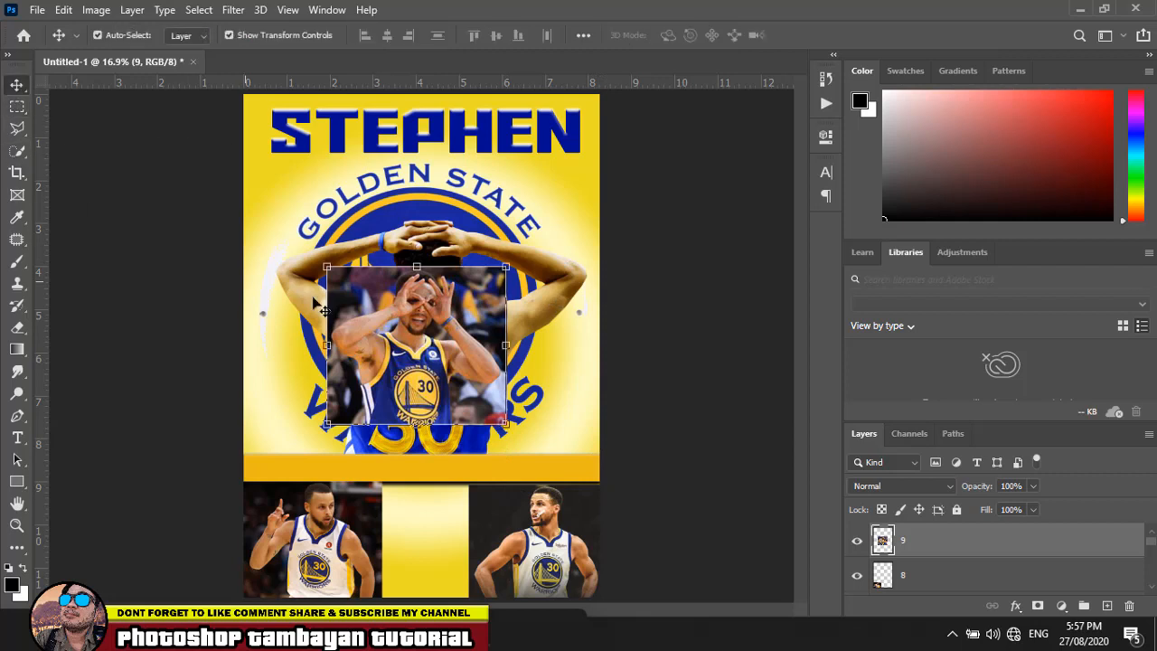
pyautogui.moveTo(413, 305); pyautogui.dragTo(406, 522)
pyautogui.click(615, 534)
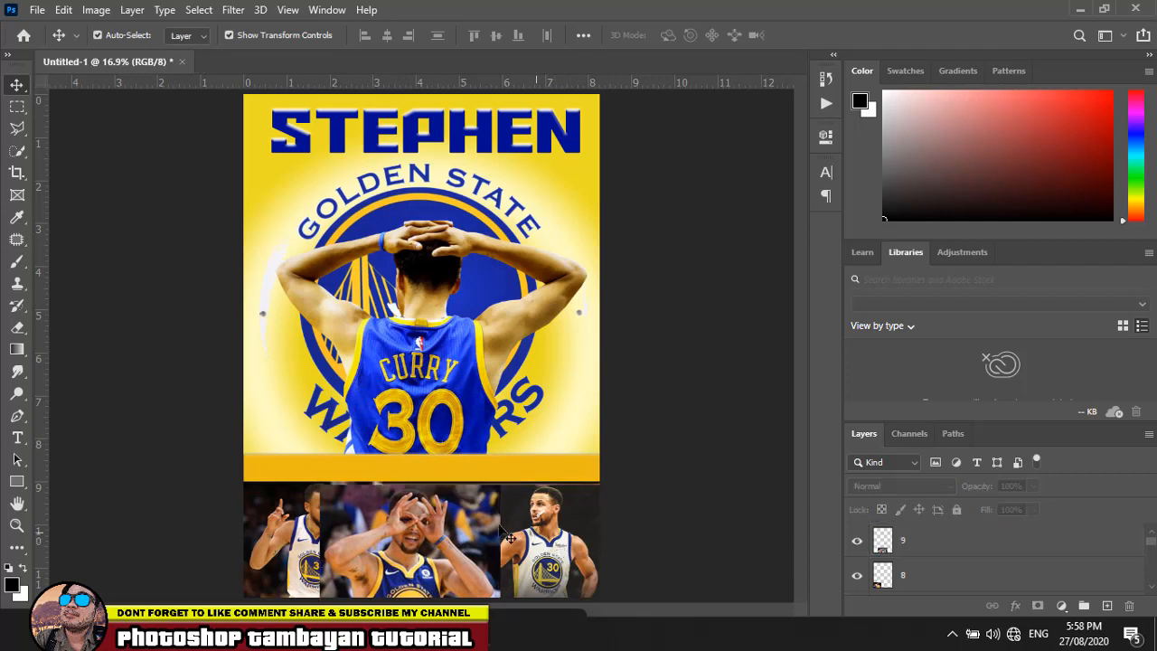
pyautogui.click(453, 536)
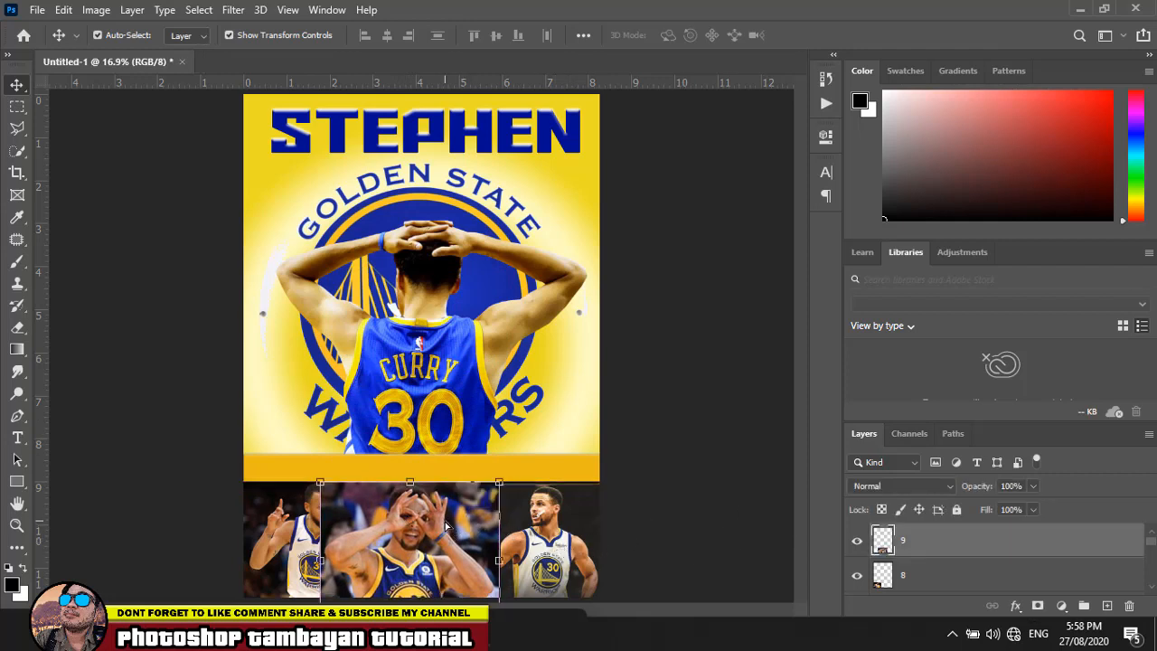
# Step: Bring photos 7 and 8 in front of photo 9 in the layer order and deselect
pyautogui.keyDown('ctrl'); pyautogui.click(553, 543); pyautogui.keyUp('ctrl')
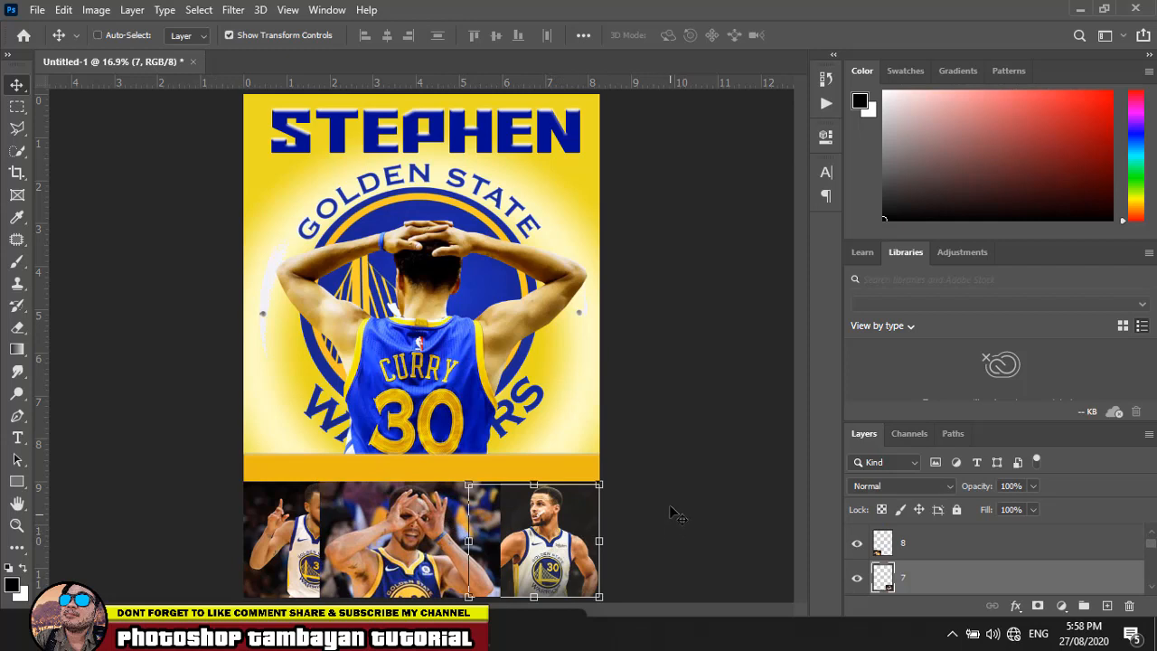
pyautogui.hotkey('ctrl', ']')
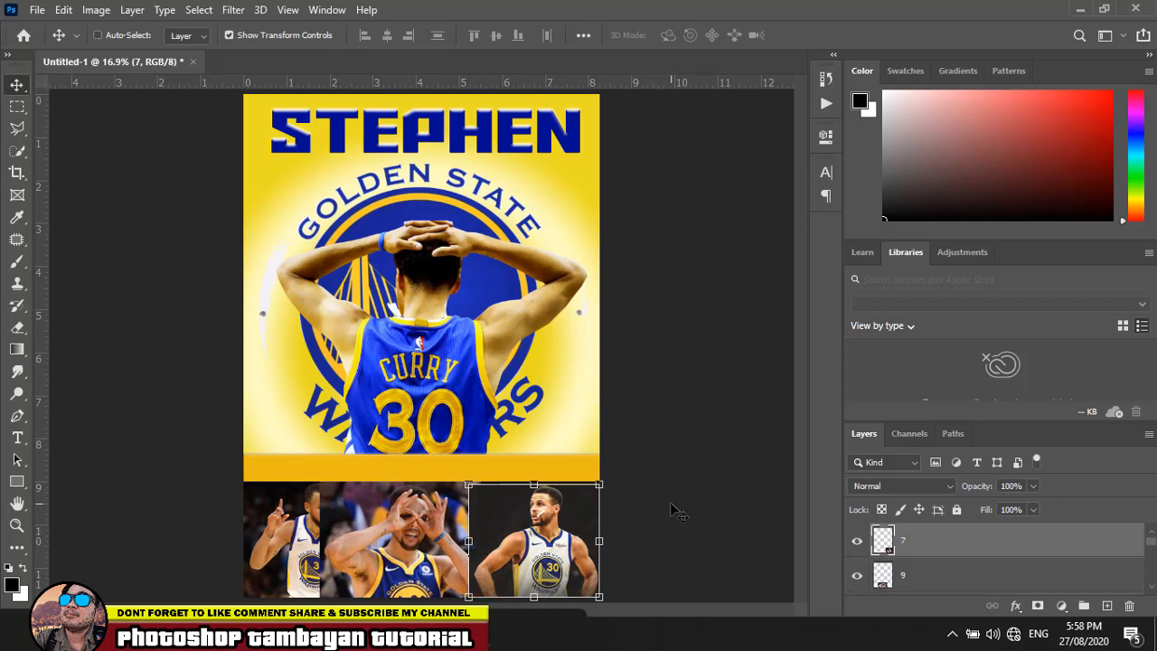
pyautogui.keyDown('ctrl'); pyautogui.click(288, 545); pyautogui.keyUp('ctrl')
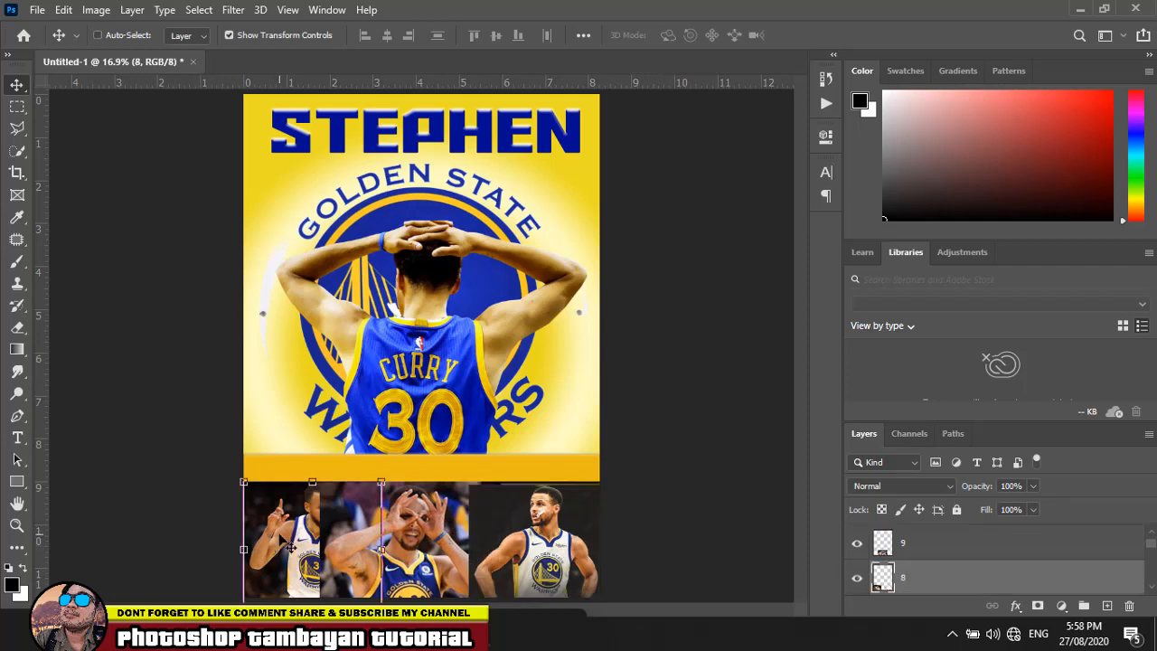
pyautogui.hotkey('ctrl', ']')
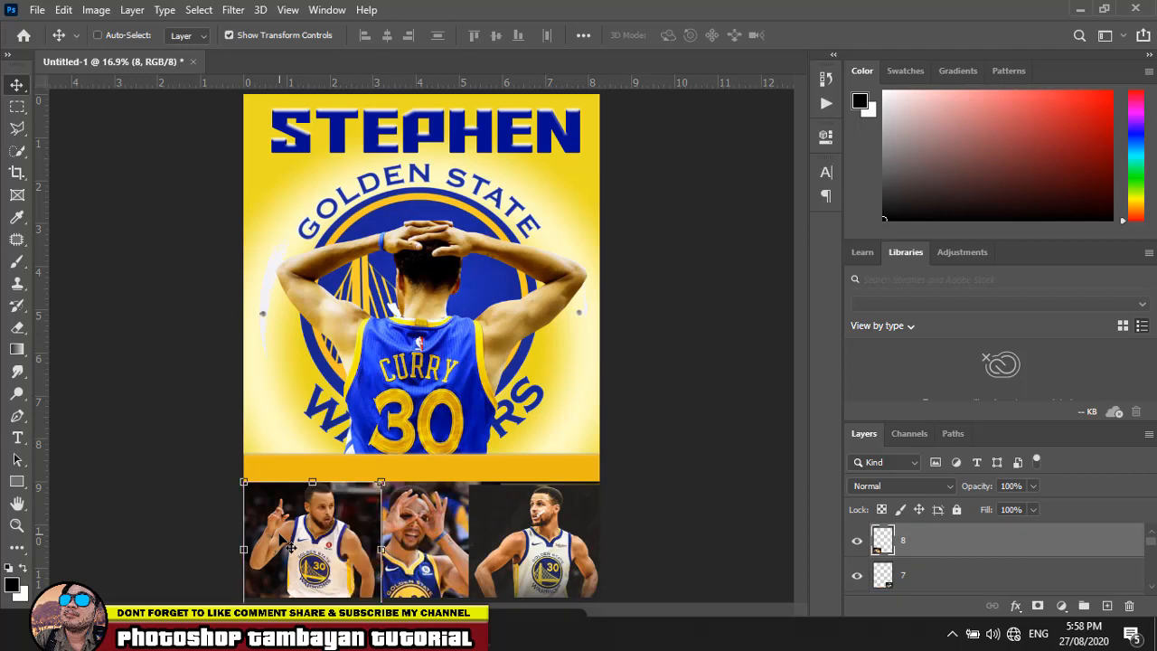
pyautogui.click(649, 404)
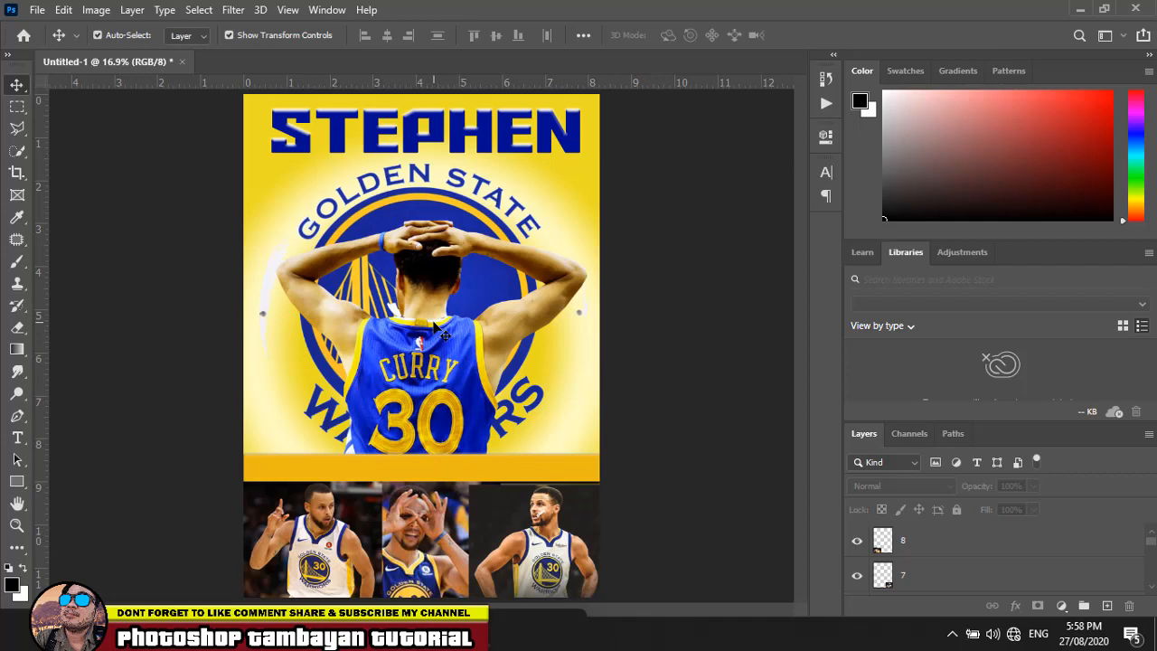
# Step: Rasterize the STEPHEN title's type layer
pyautogui.click(465, 143)
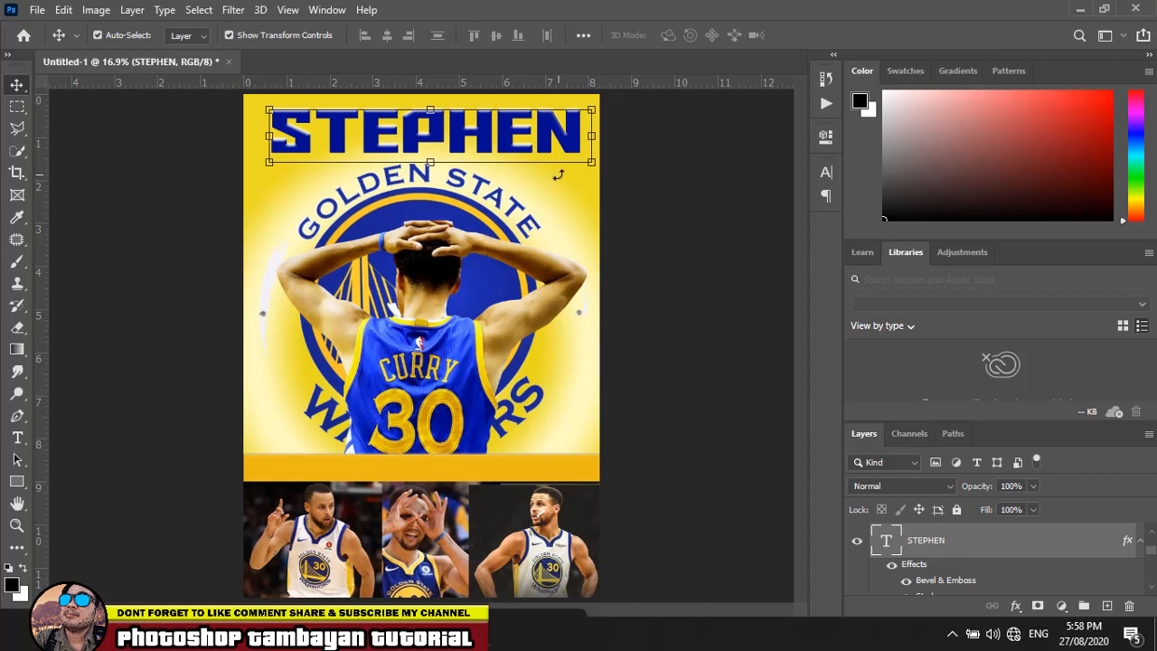
pyautogui.rightClick(990, 550)
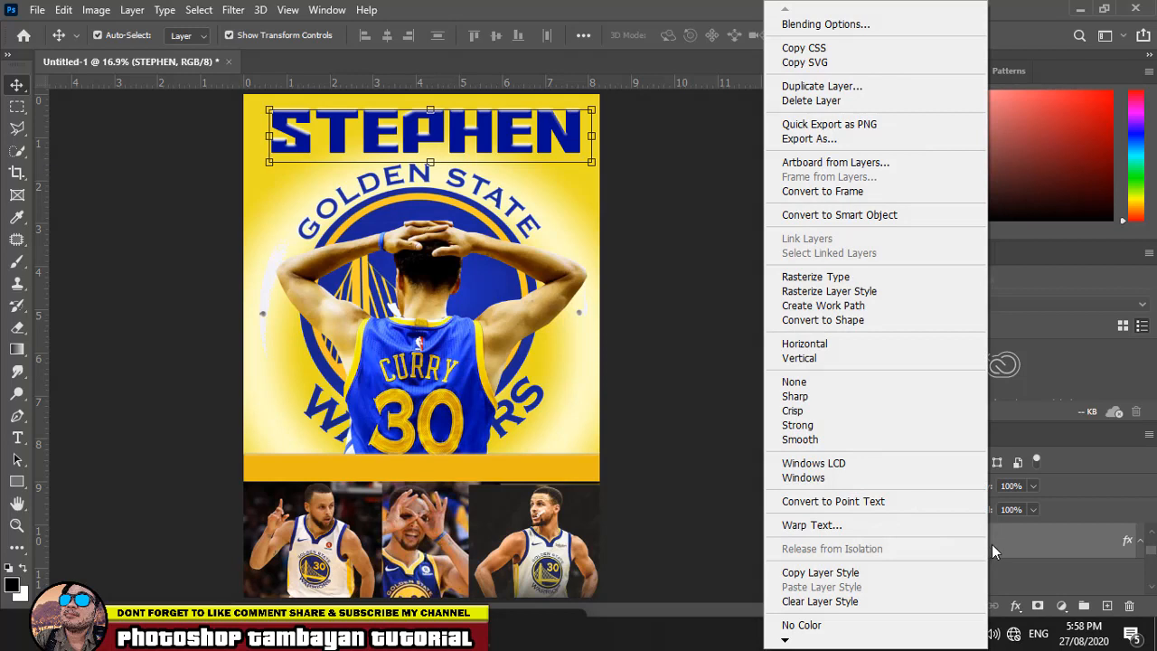
pyautogui.click(832, 278)
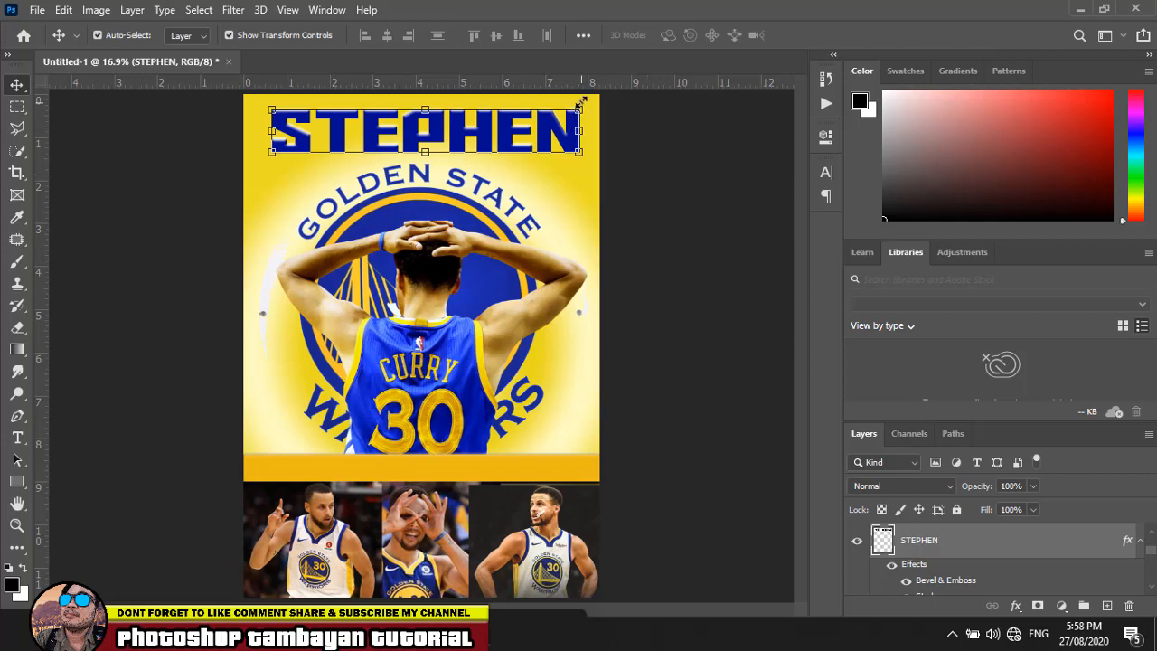
pyautogui.press('ctrl')
pyautogui.moveTo(581, 111); pyautogui.dragTo(590, 112)
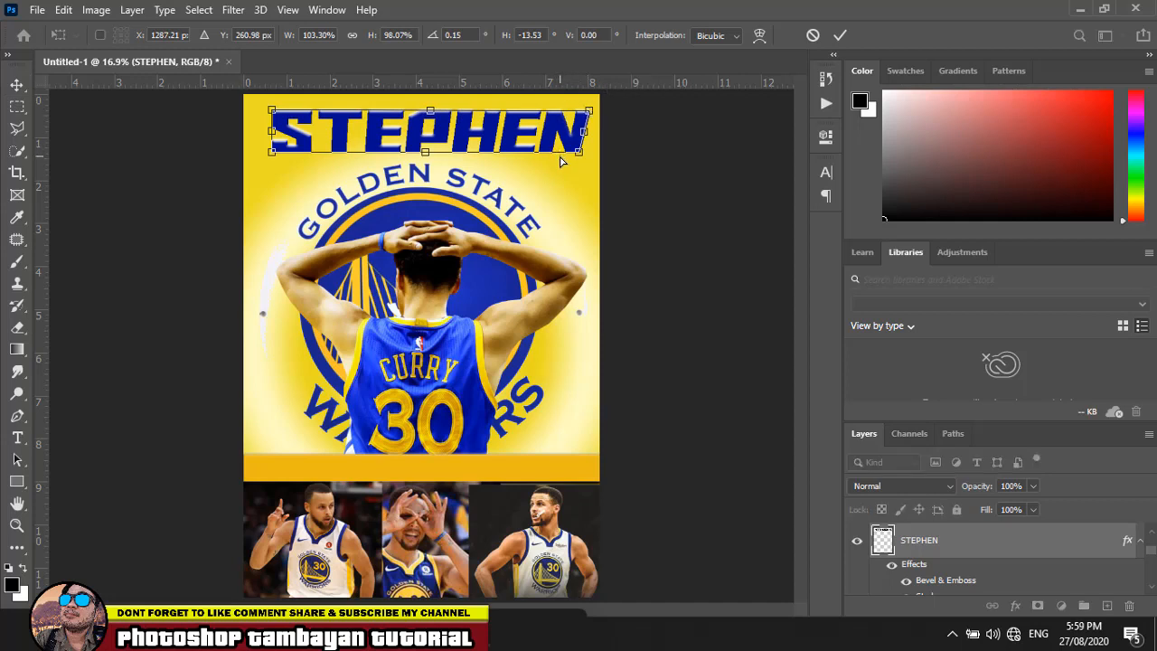
pyautogui.hotkey('ctrl', 'z')
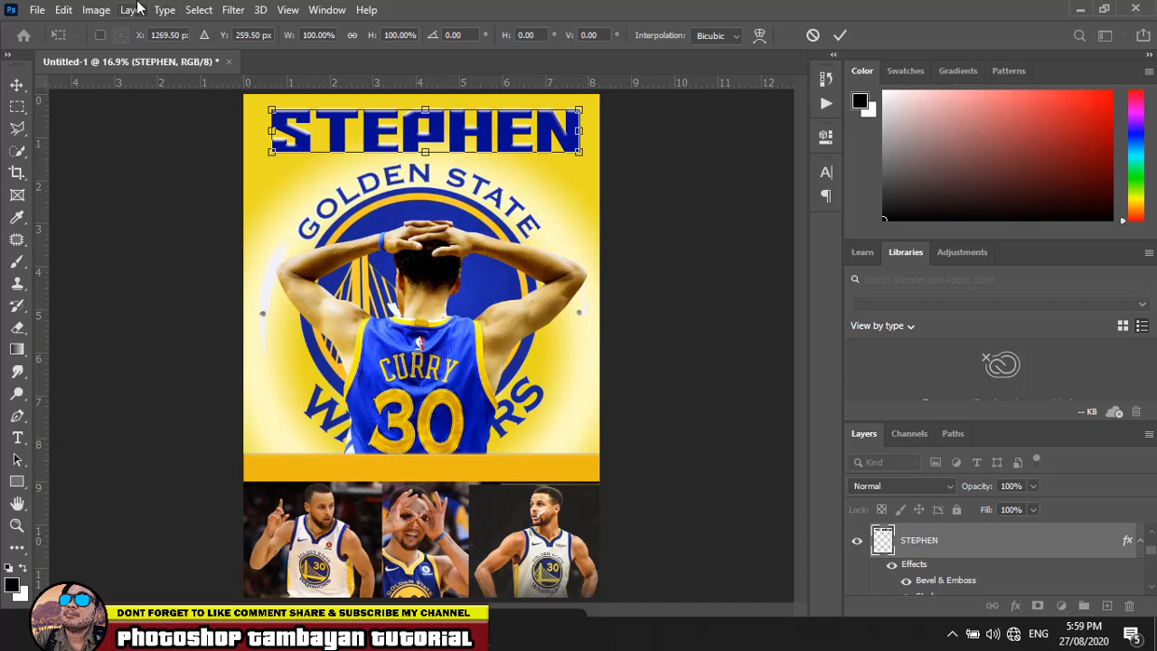
# Step: Slant the STEPHEN title to the right with a Perspective transform, at about -20.69 horizontal skew, and apply it
pyautogui.click(76, 8)
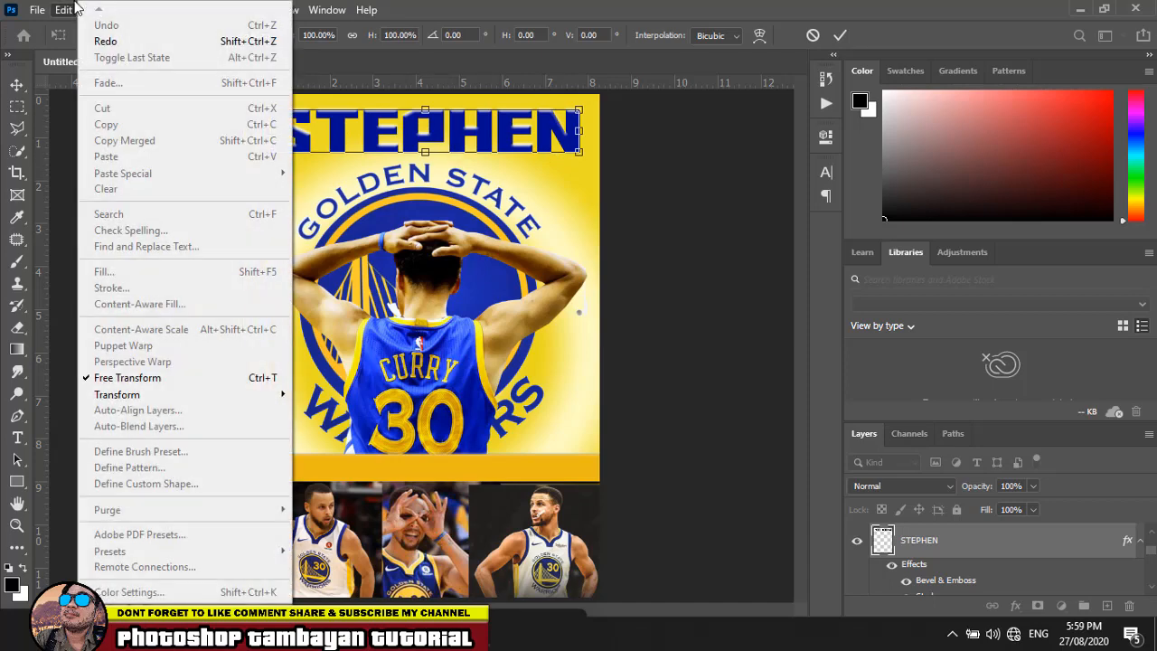
pyautogui.moveTo(168, 394)
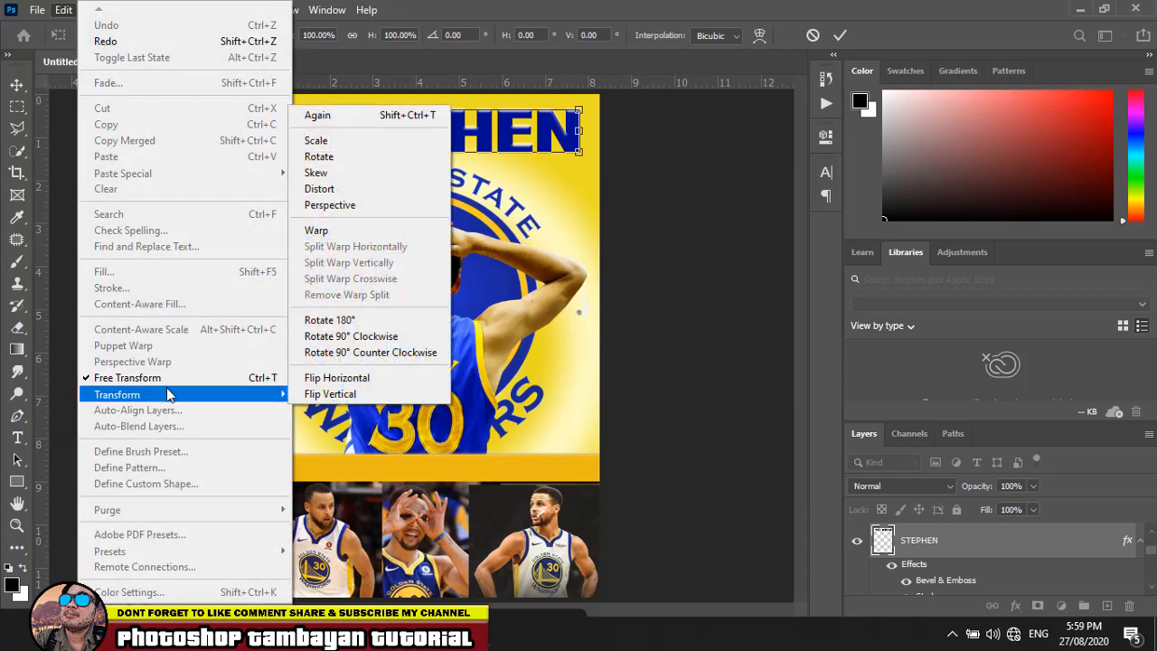
pyautogui.click(330, 204)
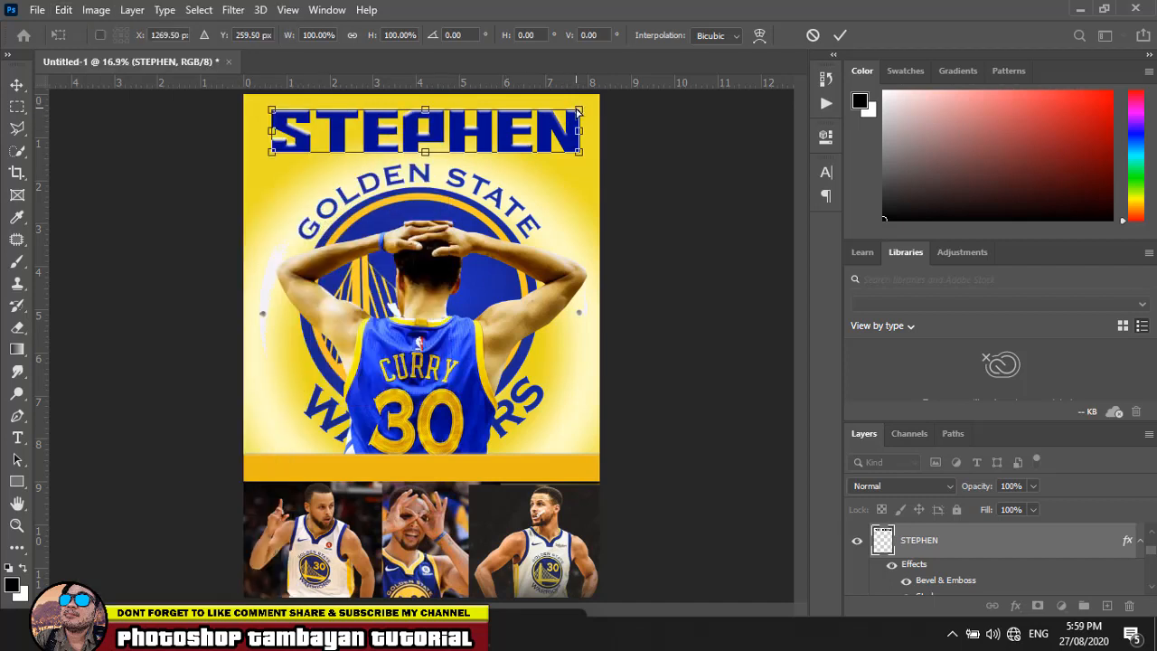
pyautogui.moveTo(582, 105); pyautogui.dragTo(579, 111)
pyautogui.moveTo(426, 112); pyautogui.dragTo(454, 132)
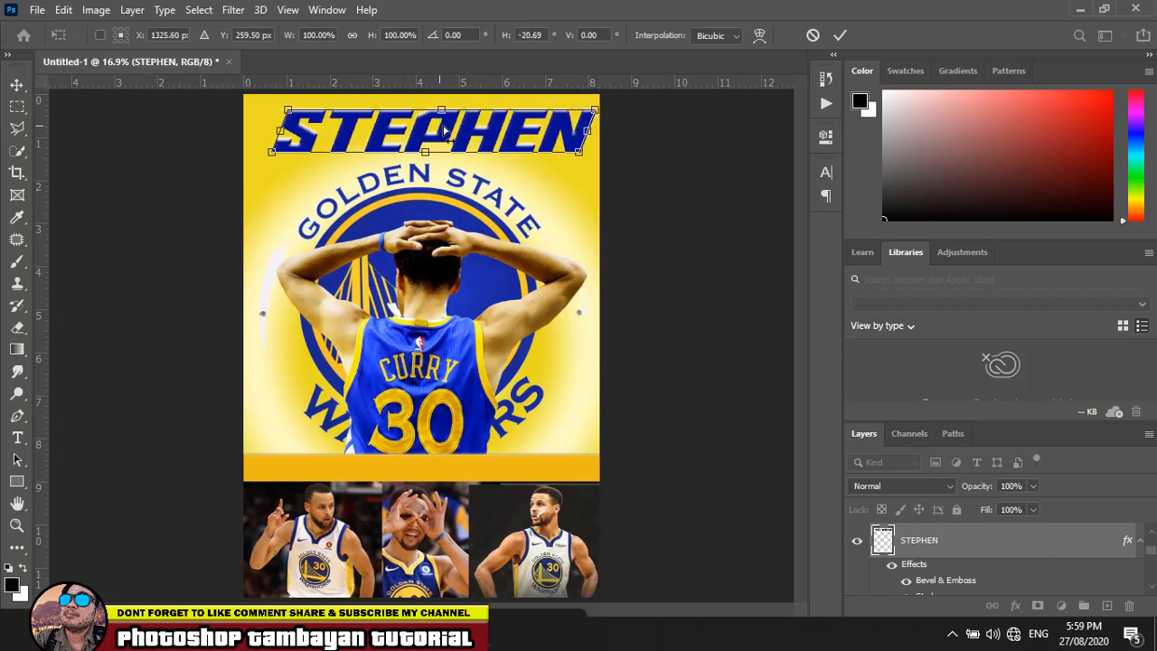
pyautogui.click(16, 86)
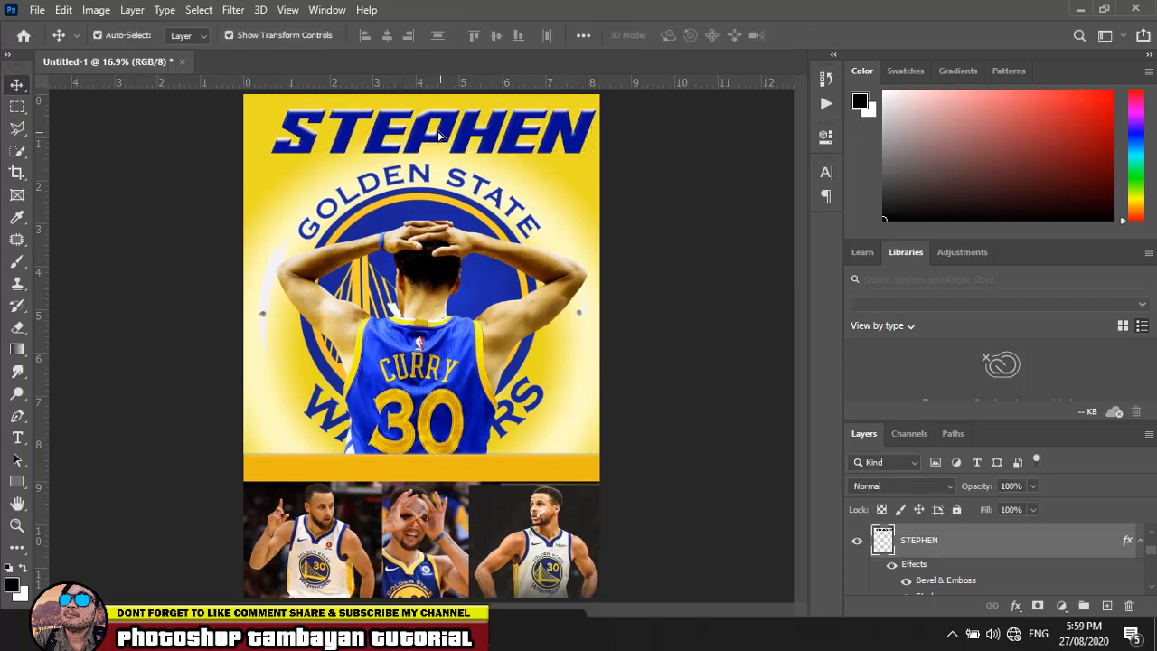
# Step: Move the slanted STEPHEN title slightly down and left to centre it above the team logo, and deselect it
pyautogui.moveTo(439, 135); pyautogui.dragTo(436, 142)
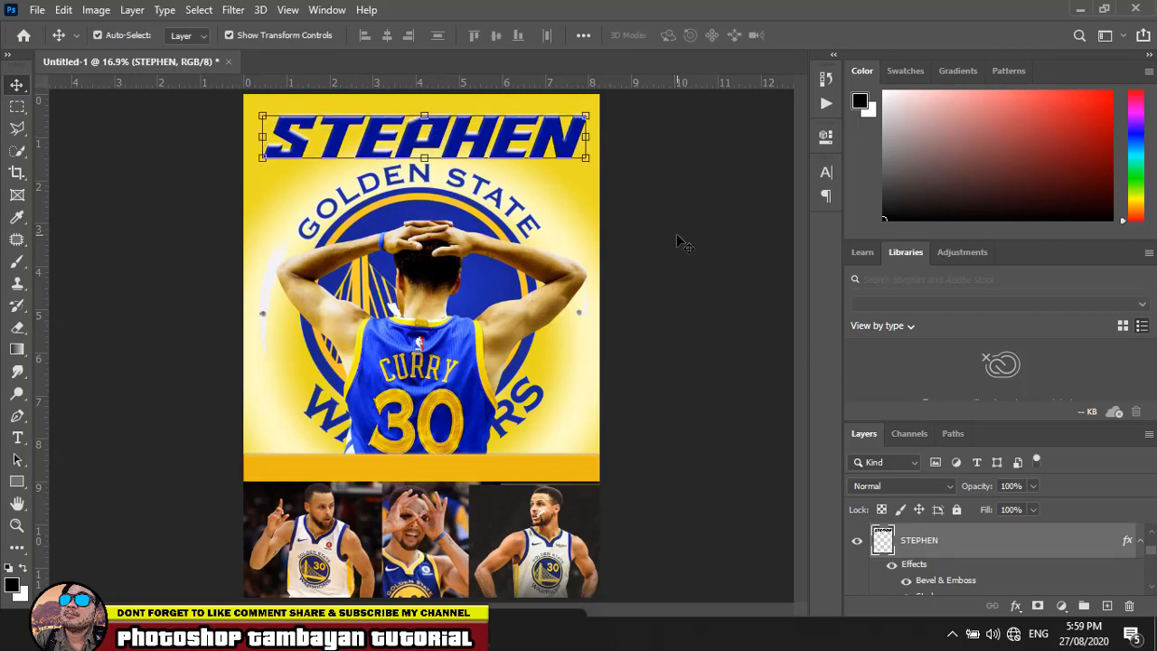
pyautogui.click(604, 188)
pyautogui.click(566, 147)
pyautogui.click(686, 213)
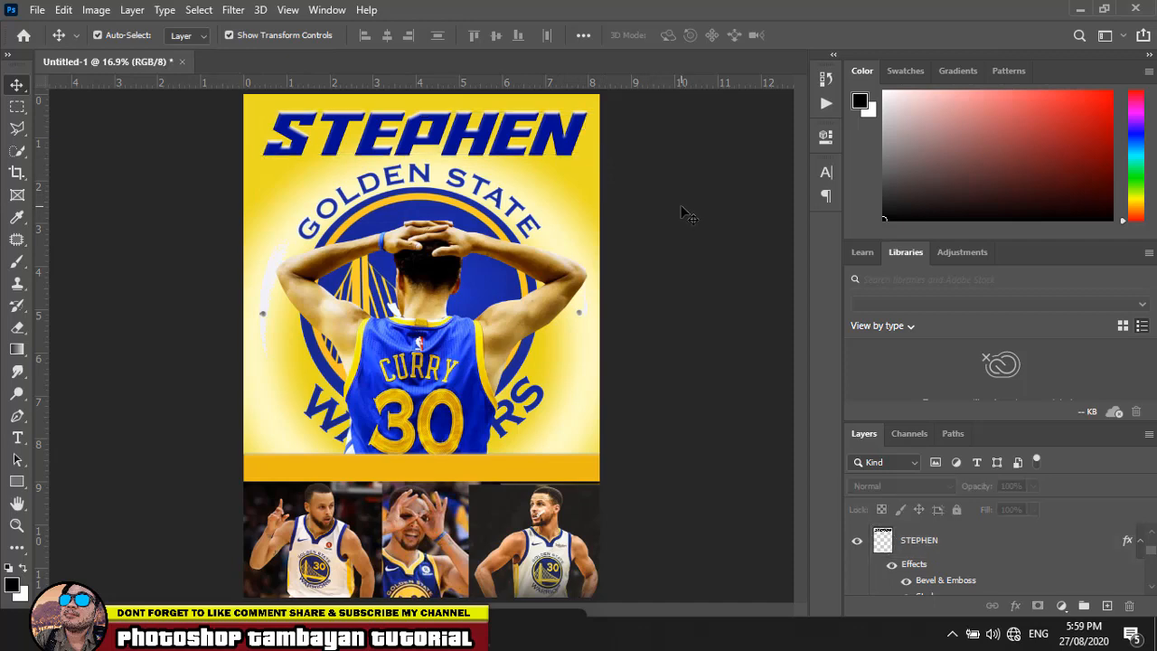
# Step: Darken the cut-out player slightly with a Curves adjustment at input 139 and output 133, and deselect the layer
pyautogui.click(449, 372)
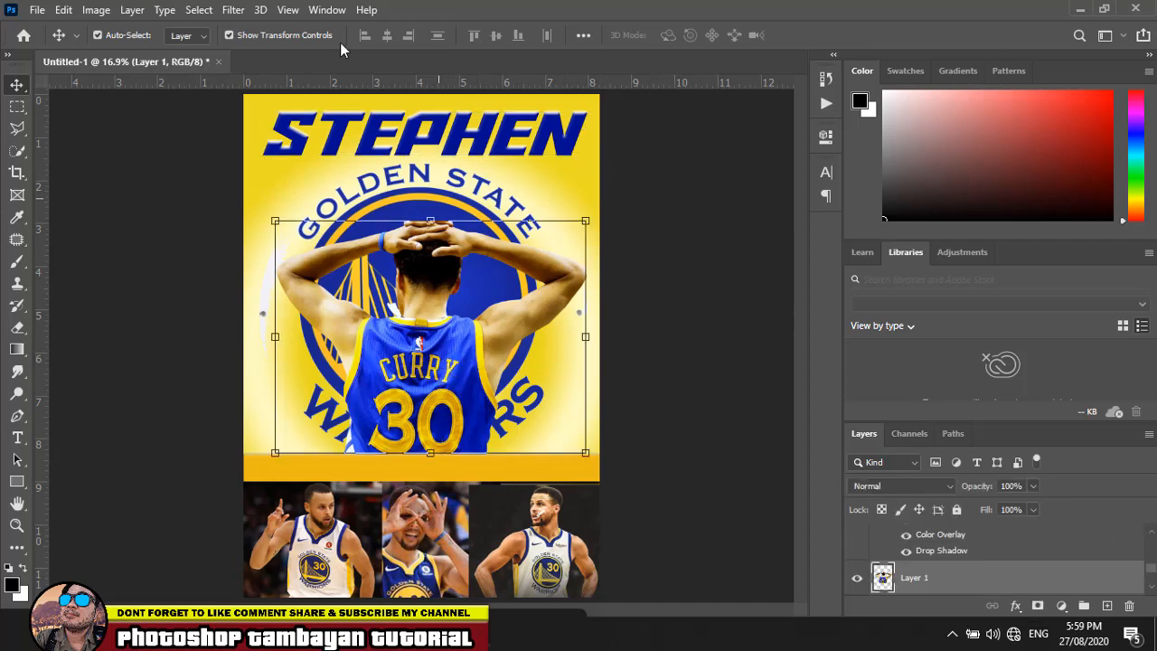
pyautogui.click(96, 10)
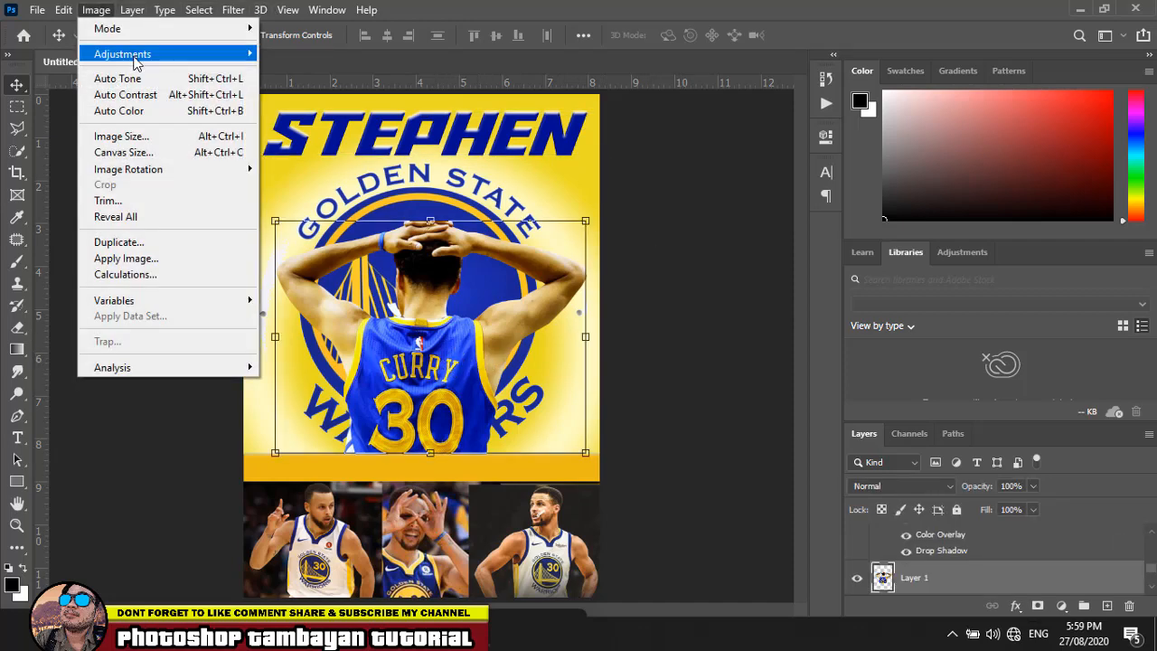
pyautogui.moveTo(135, 58)
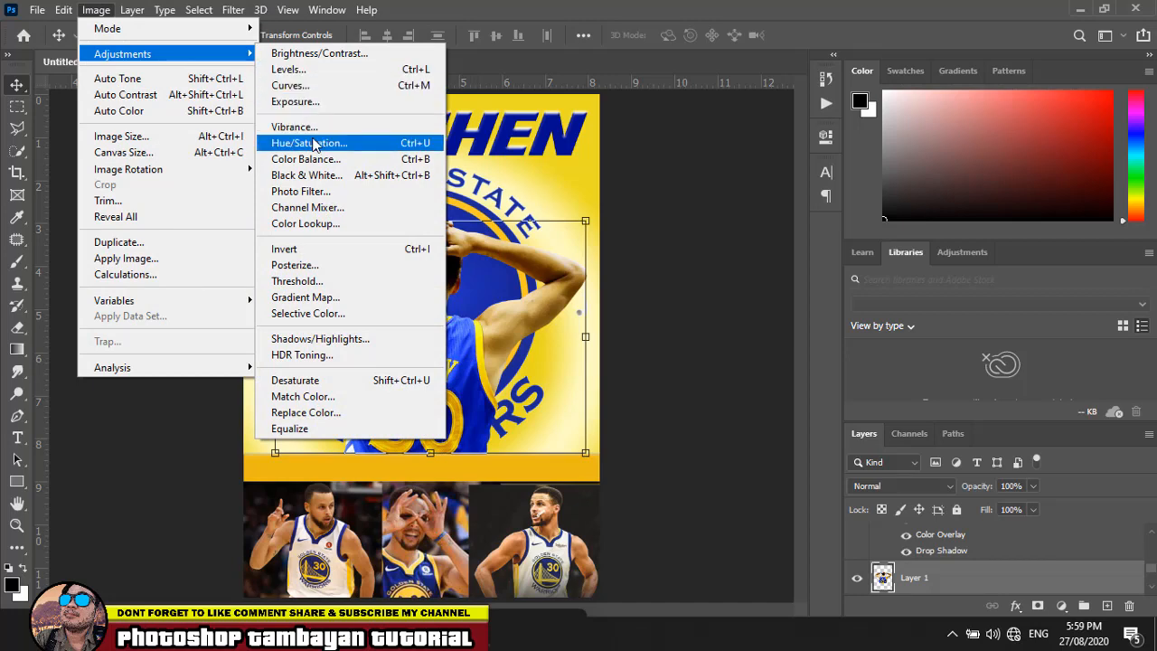
pyautogui.click(290, 85)
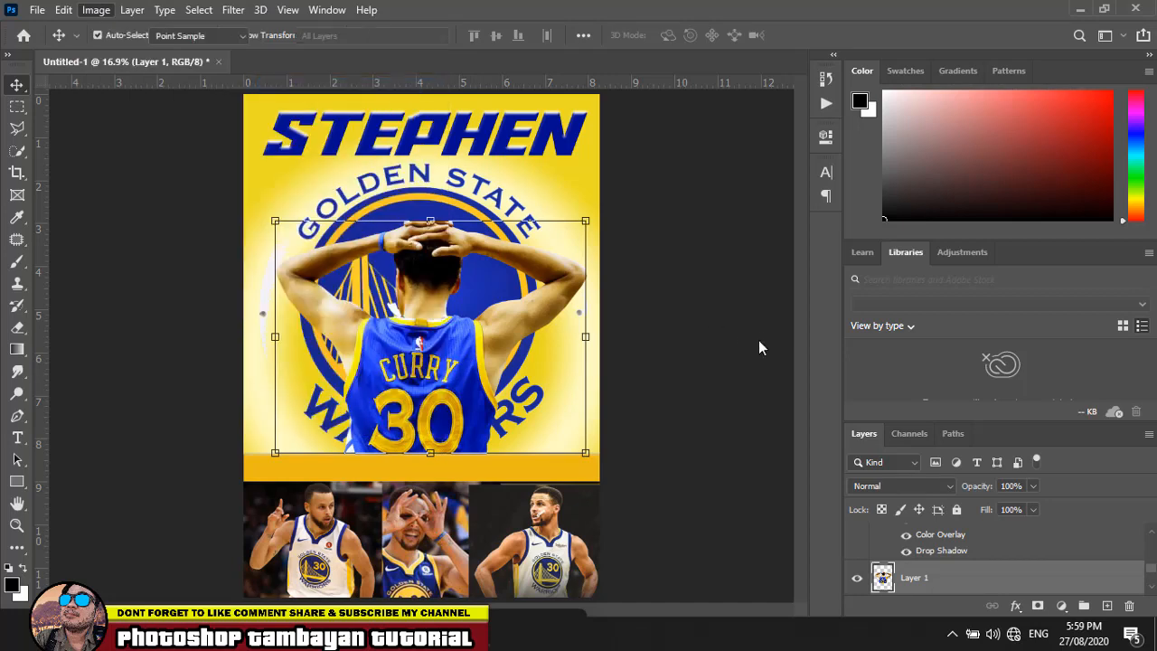
pyautogui.moveTo(770, 337)
pyautogui.mouseDown()
pyautogui.moveTo(785, 349)
pyautogui.moveTo(779, 337)
pyautogui.mouseUp()
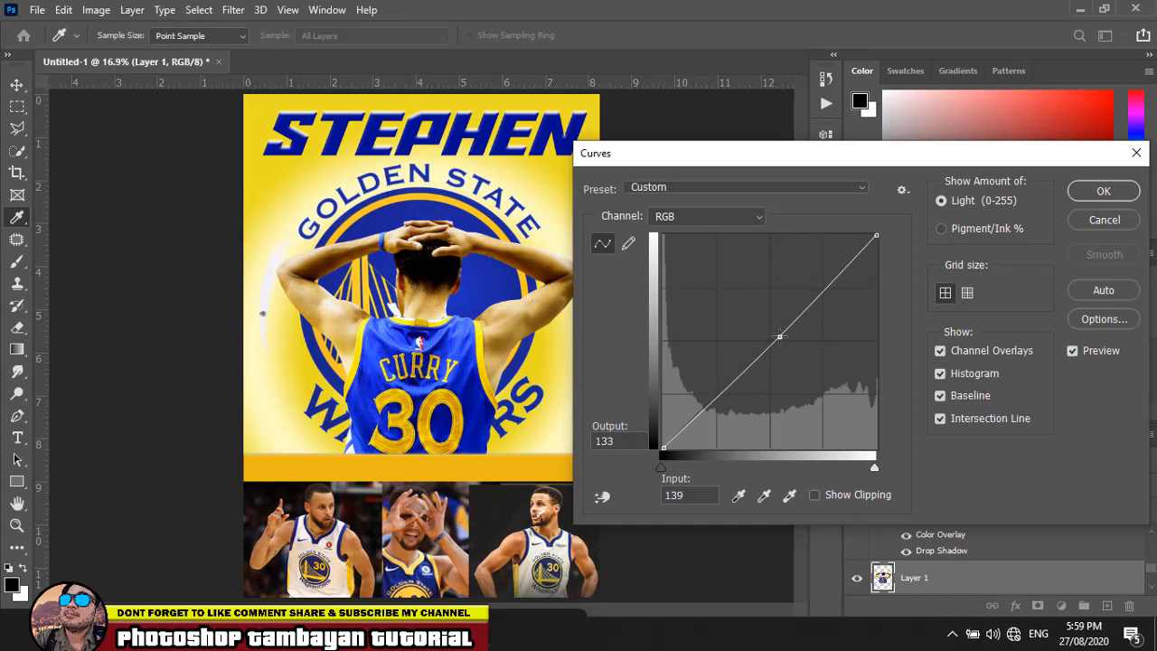
pyautogui.click(1101, 197)
pyautogui.press('v')
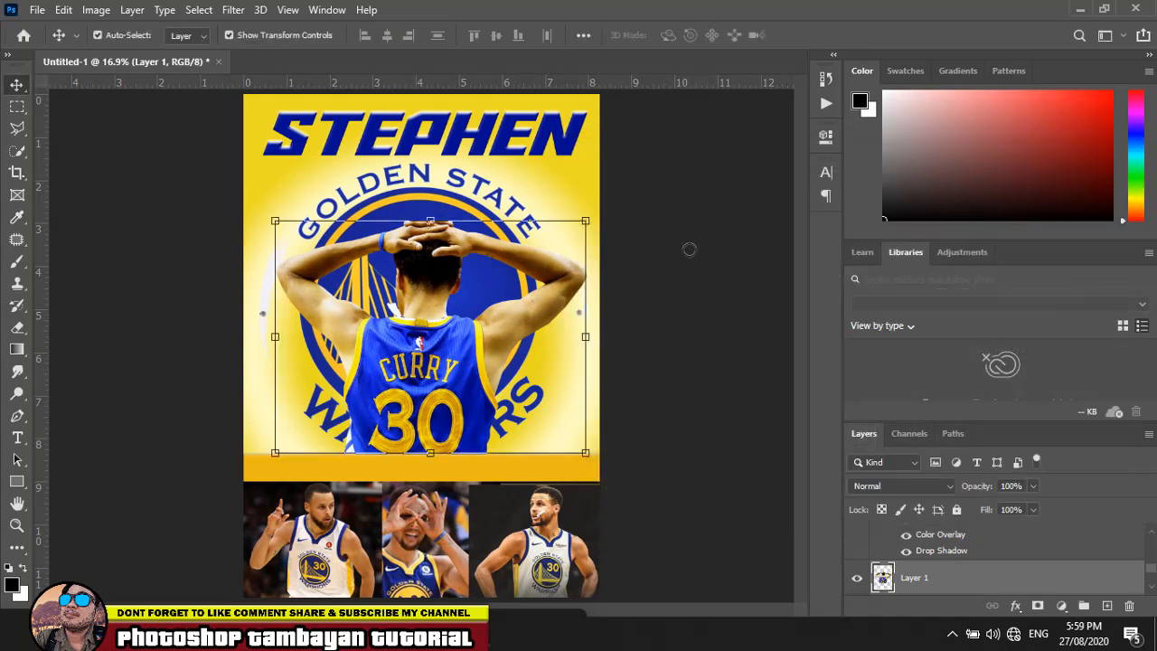
pyautogui.click(100, 159)
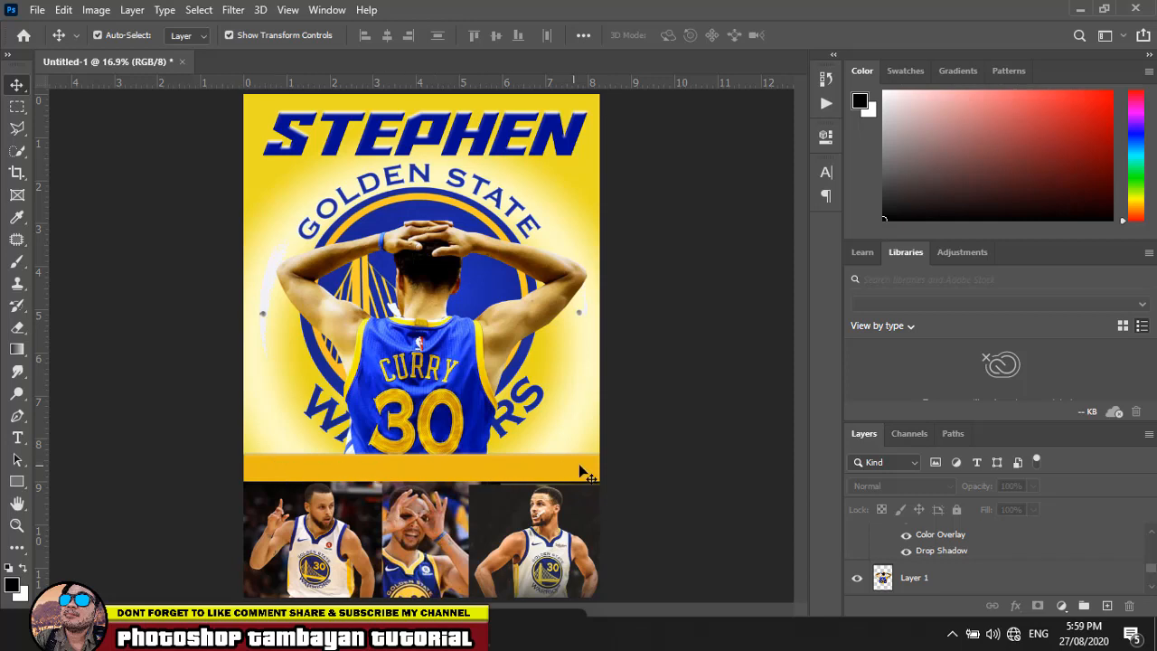
# Step: Add the text GOLDEN STATE WARRIORS in a text box across the golden bar, in 30 pt Aldo the Apache Regular
pyautogui.click(17, 438)
pyautogui.moveTo(263, 454); pyautogui.dragTo(588, 476)
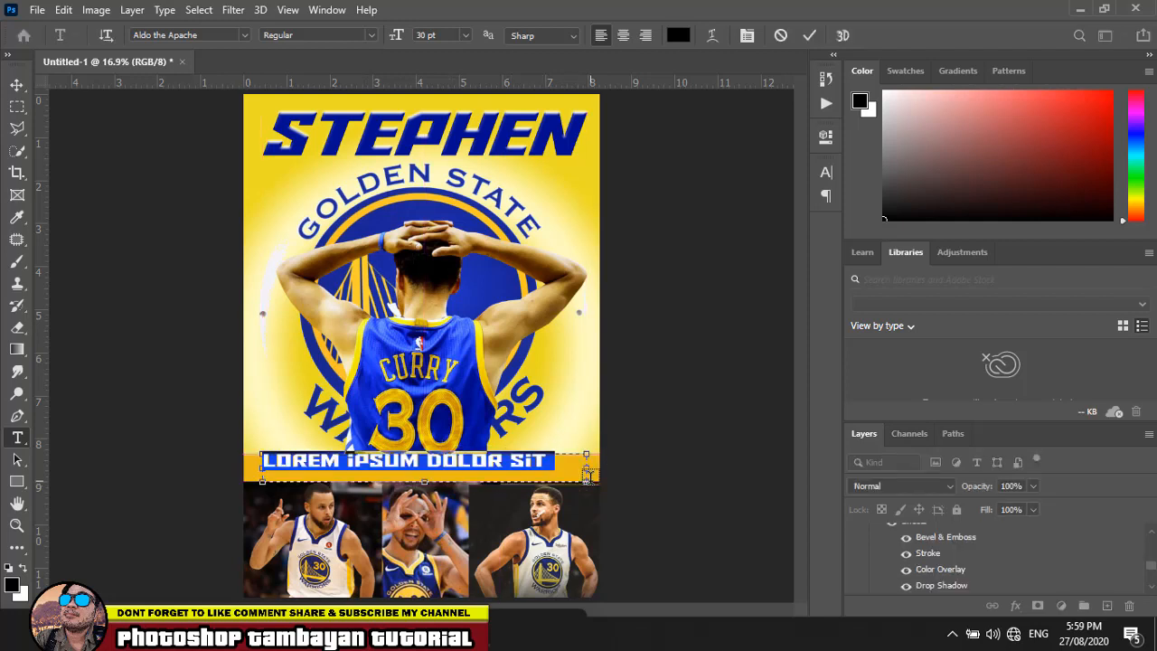
pyautogui.write('GOLDE')
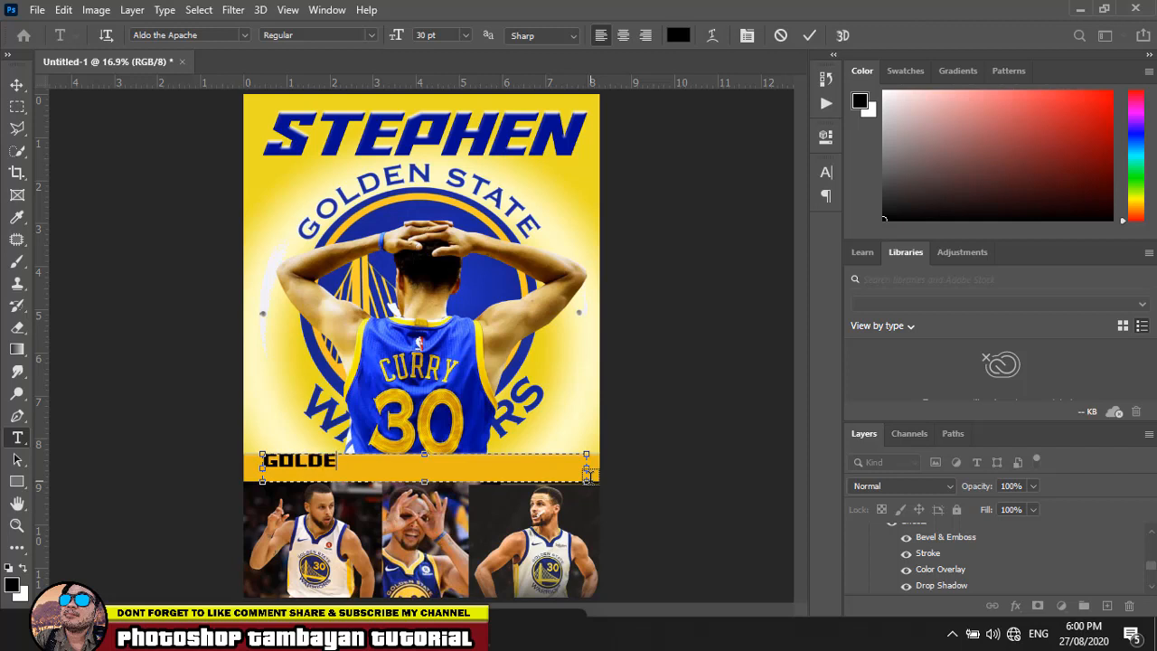
pyautogui.write('N STAT')
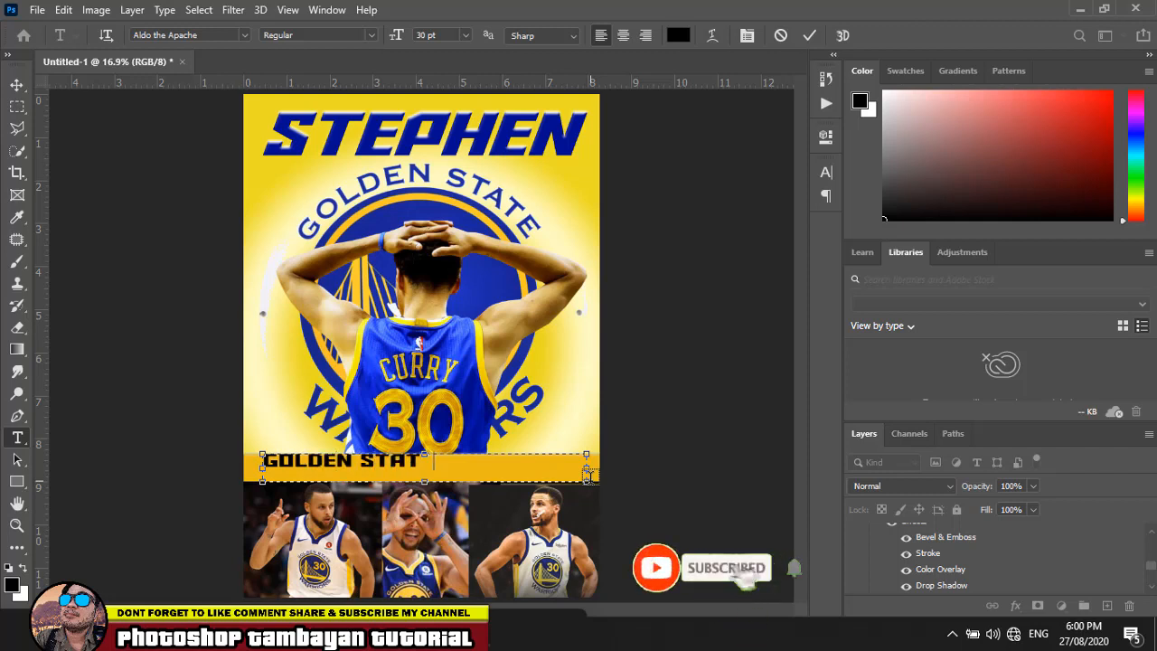
pyautogui.write('E WARR')
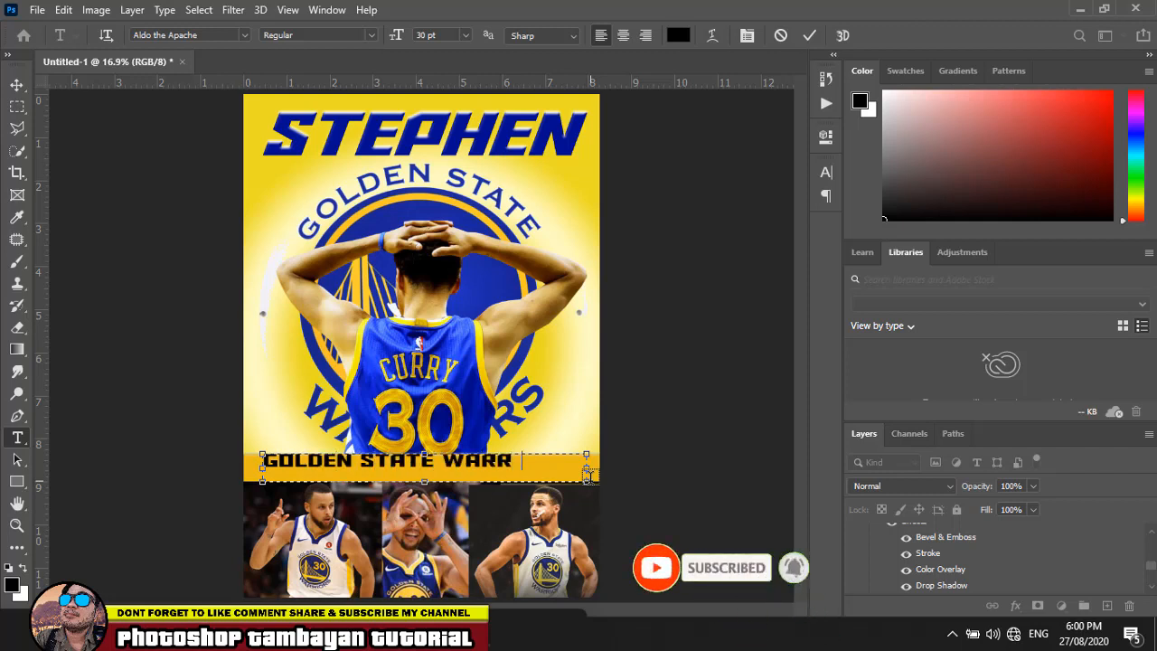
pyautogui.write('IORS')
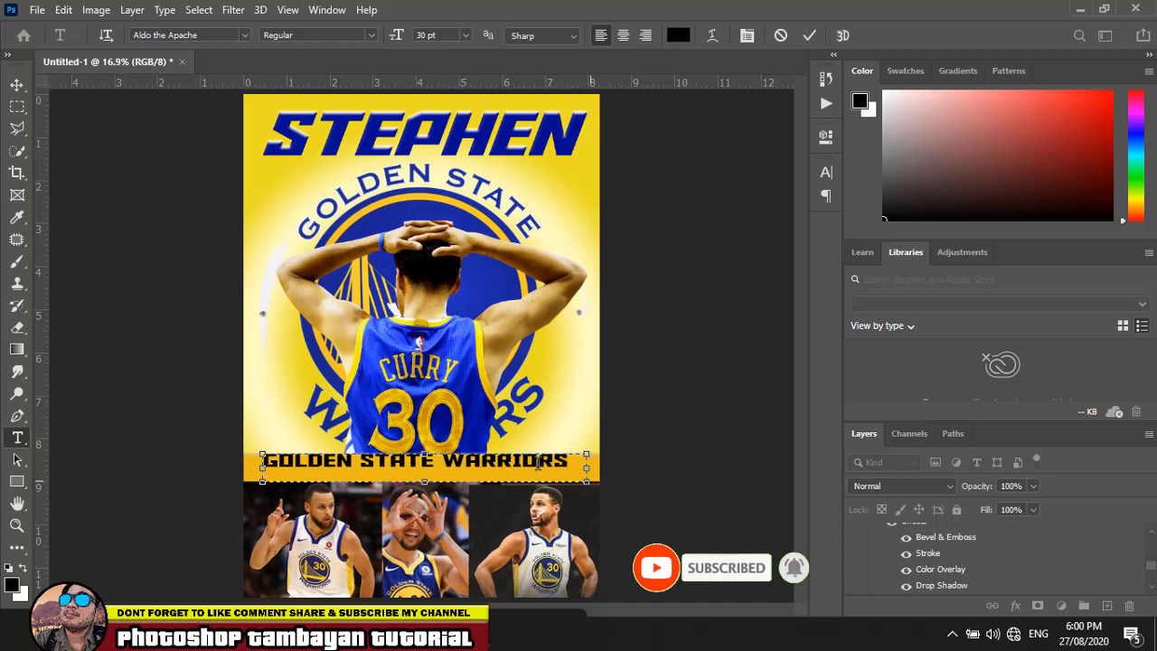
pyautogui.click(20, 84)
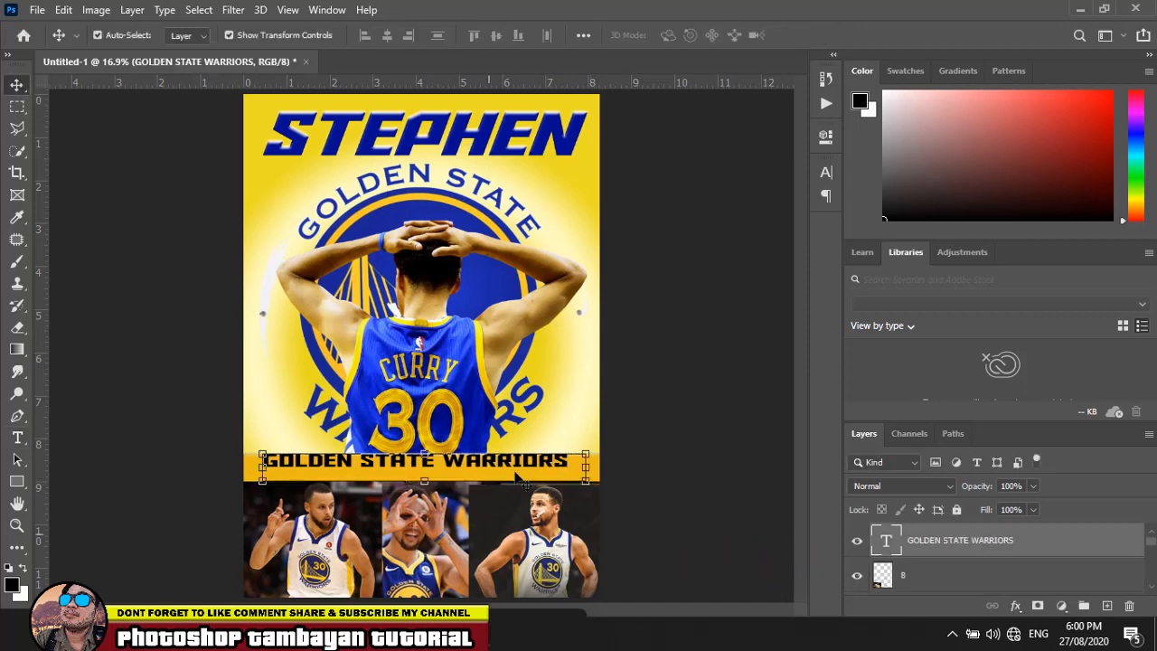
# Step: Extend the GOLDEN STATE WARRIORS text box downward, shift the text to the middle of the golden bar's height, and deselect it
pyautogui.moveTo(521, 462); pyautogui.dragTo(521, 474)
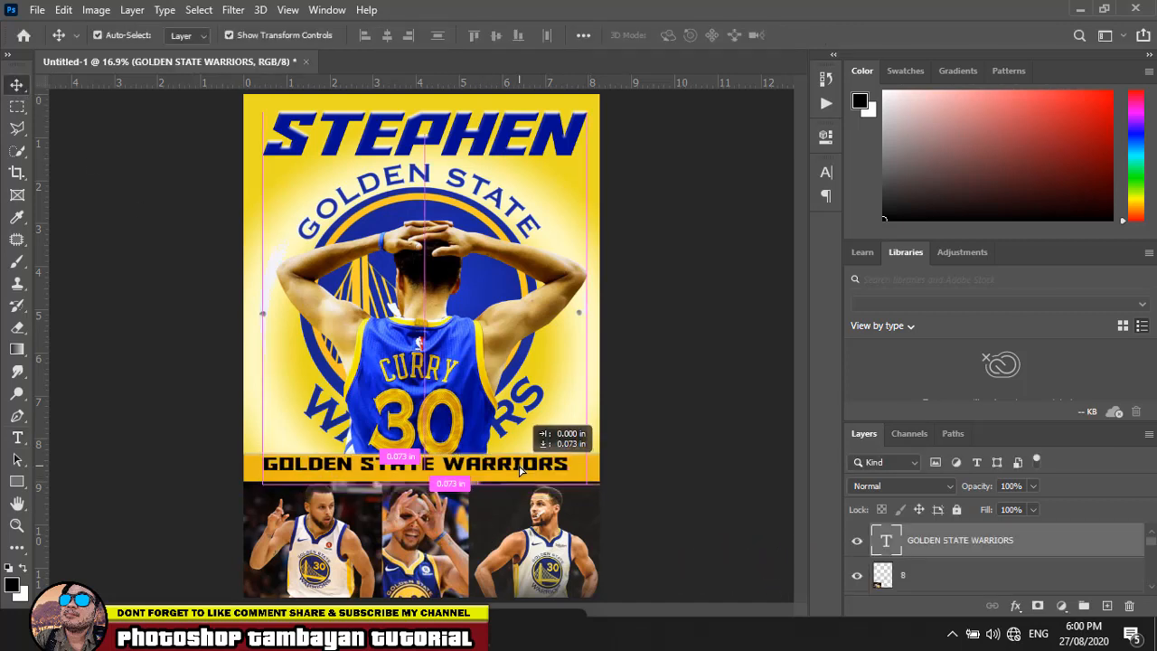
pyautogui.hotkey('ctrl', 'z')
pyautogui.moveTo(425, 480); pyautogui.dragTo(424, 490)
pyautogui.press('Return')
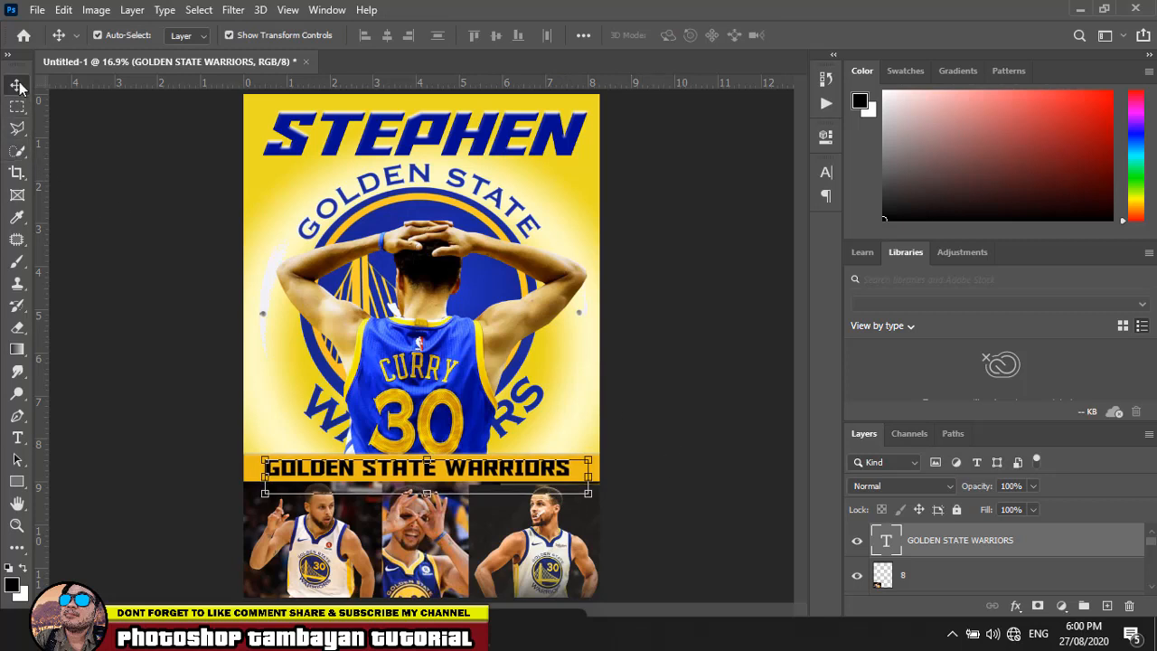
pyautogui.click(665, 366)
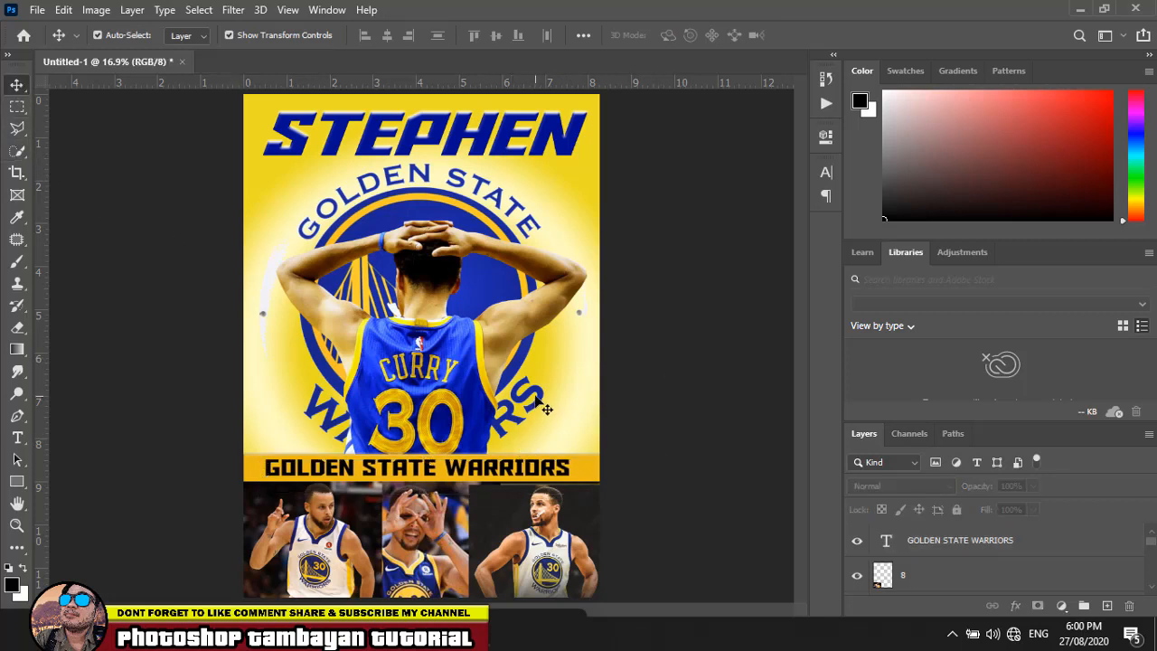
# Step: Give the GOLDEN STATE WARRIORS text a Color Overlay in the team logo's dark blue, 17258e, and deselect it
pyautogui.click(528, 490)
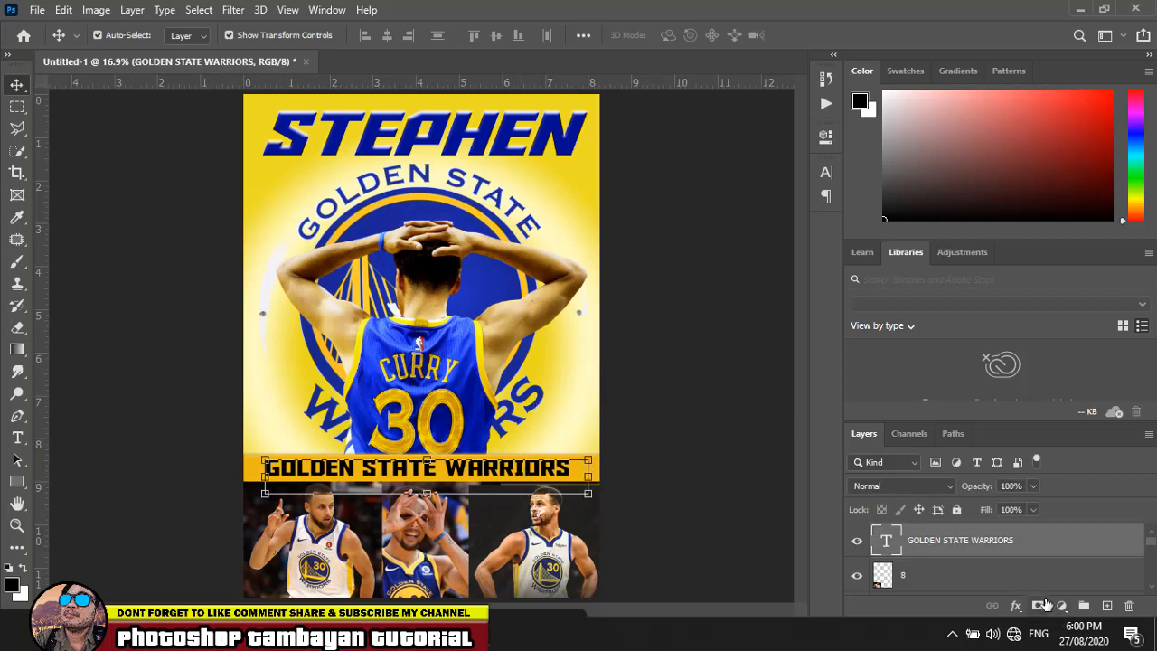
pyautogui.click(1016, 604)
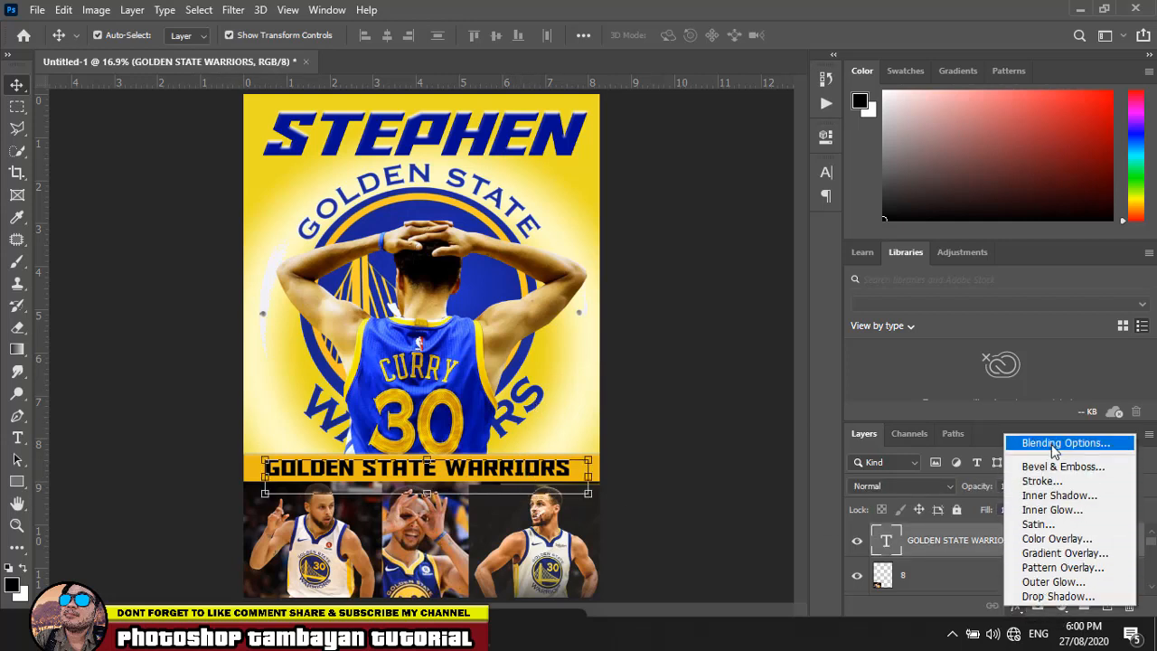
pyautogui.click(1053, 540)
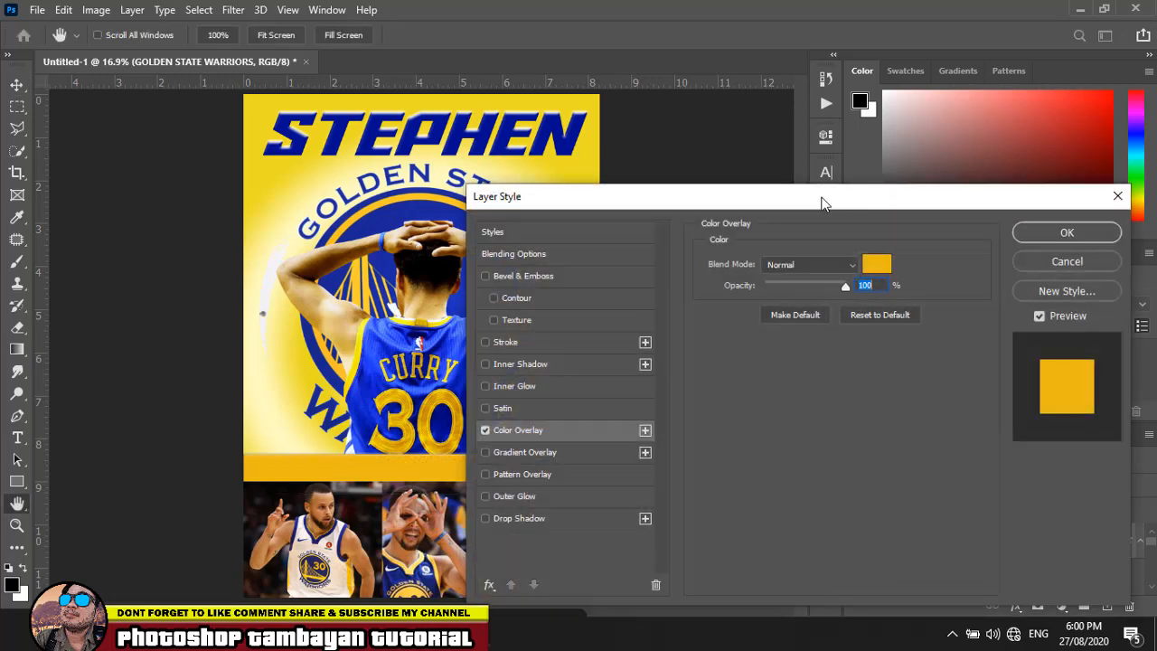
pyautogui.moveTo(823, 202); pyautogui.dragTo(951, 133)
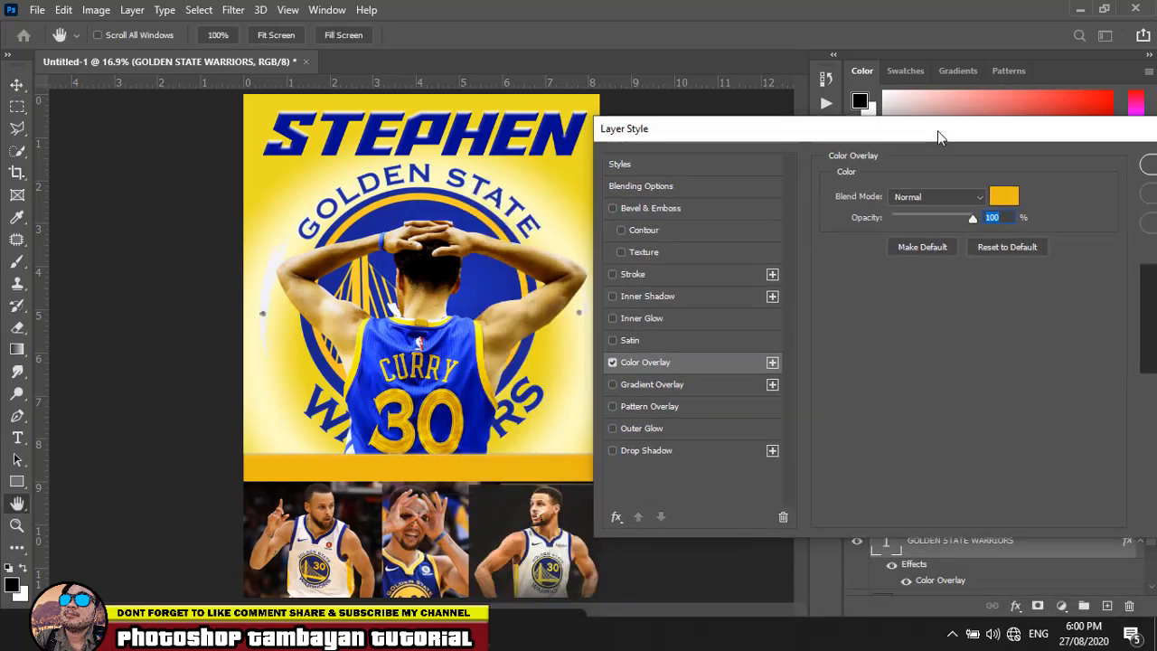
pyautogui.click(1006, 200)
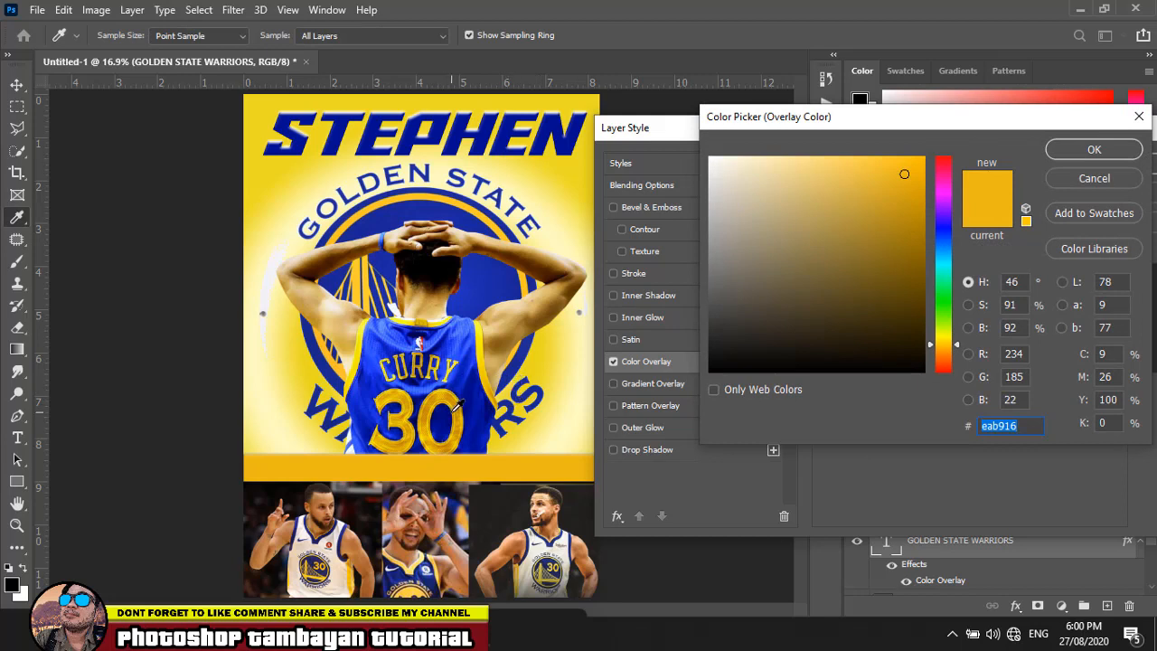
pyautogui.click(511, 409)
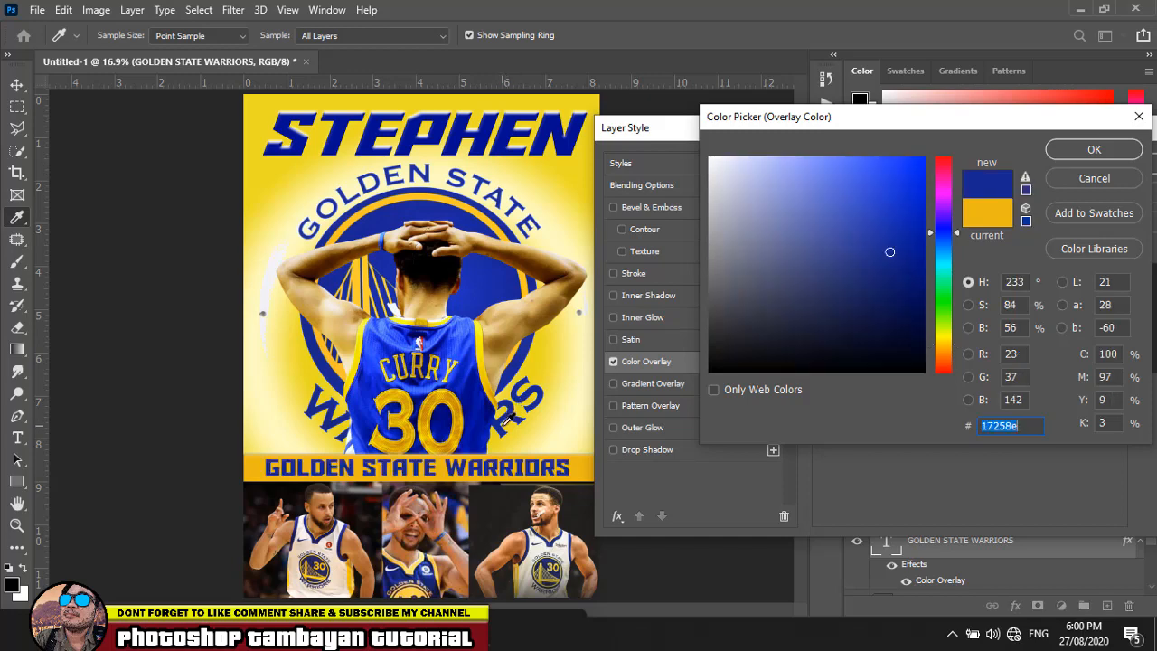
pyautogui.click(1092, 150)
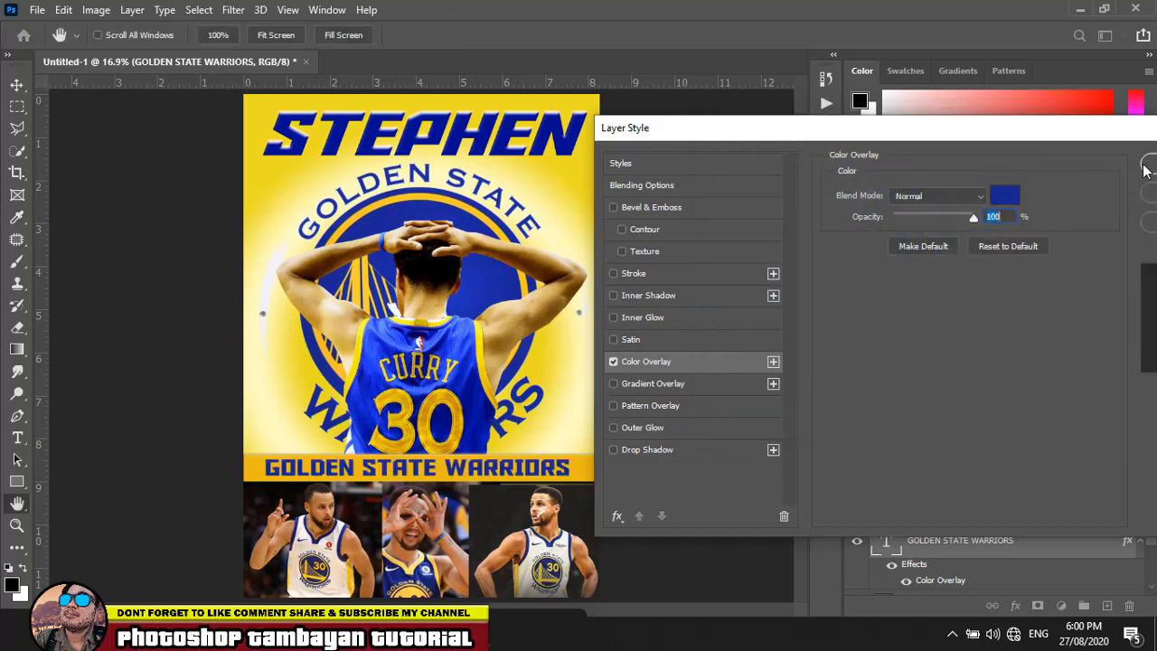
pyautogui.press('Return')
pyautogui.click(706, 402)
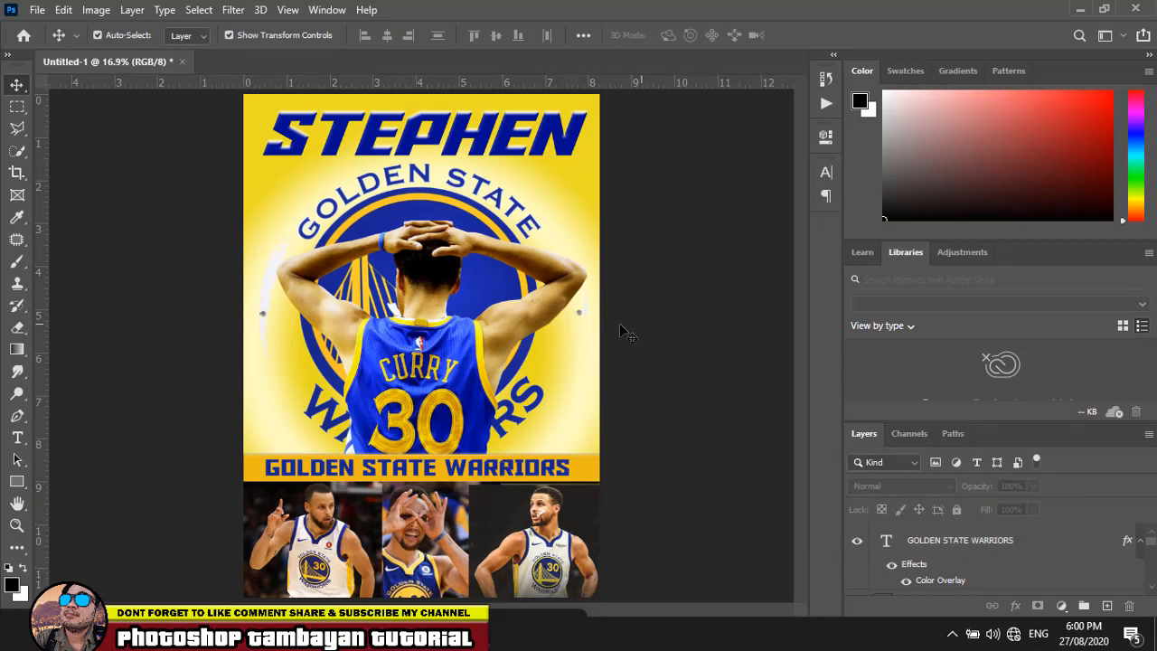
# Step: Enlarge photo 7 below the bar to 104.60% from its upper-left corner so it reaches past the poster's edges
pyautogui.click(529, 511)
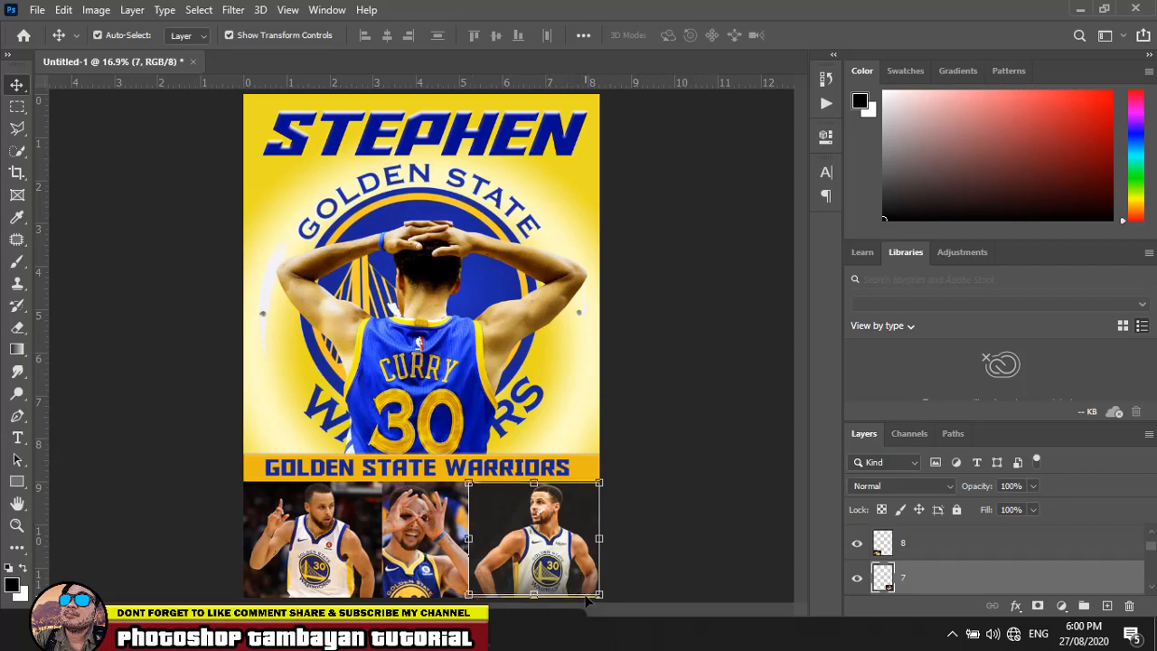
pyautogui.moveTo(599, 593); pyautogui.dragTo(605, 598)
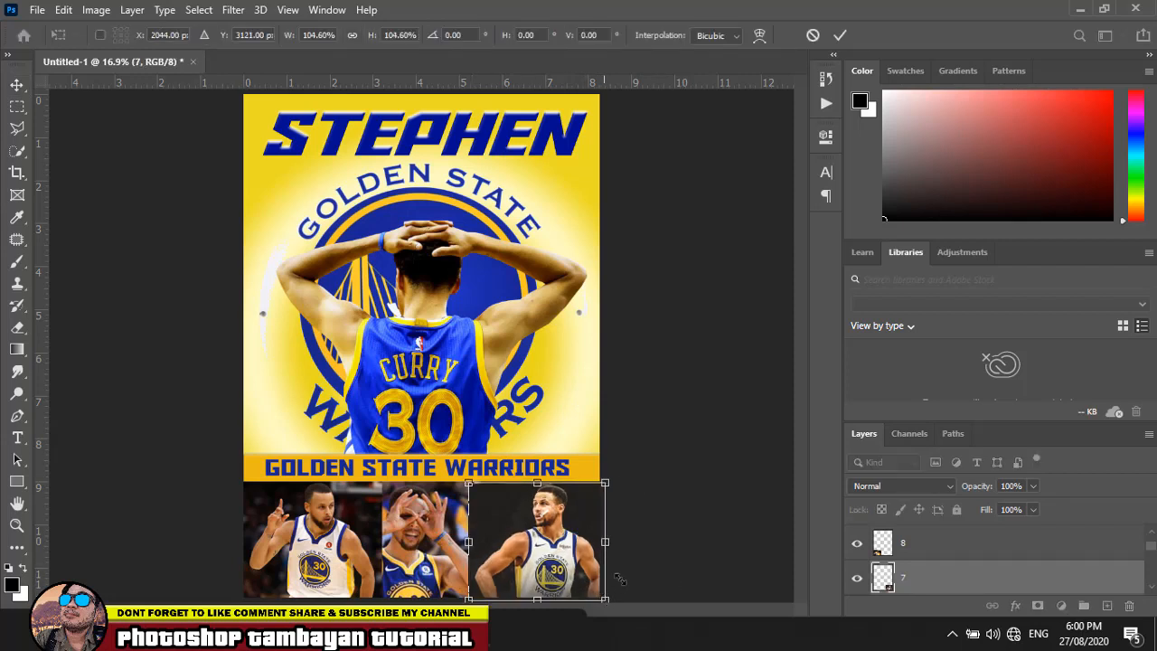
pyautogui.click(316, 539)
# Step: Enlarge photo 8 below the bar to 101.24% towards its upper-left corner, apply the transform, and deselect everything
pyautogui.click(313, 545)
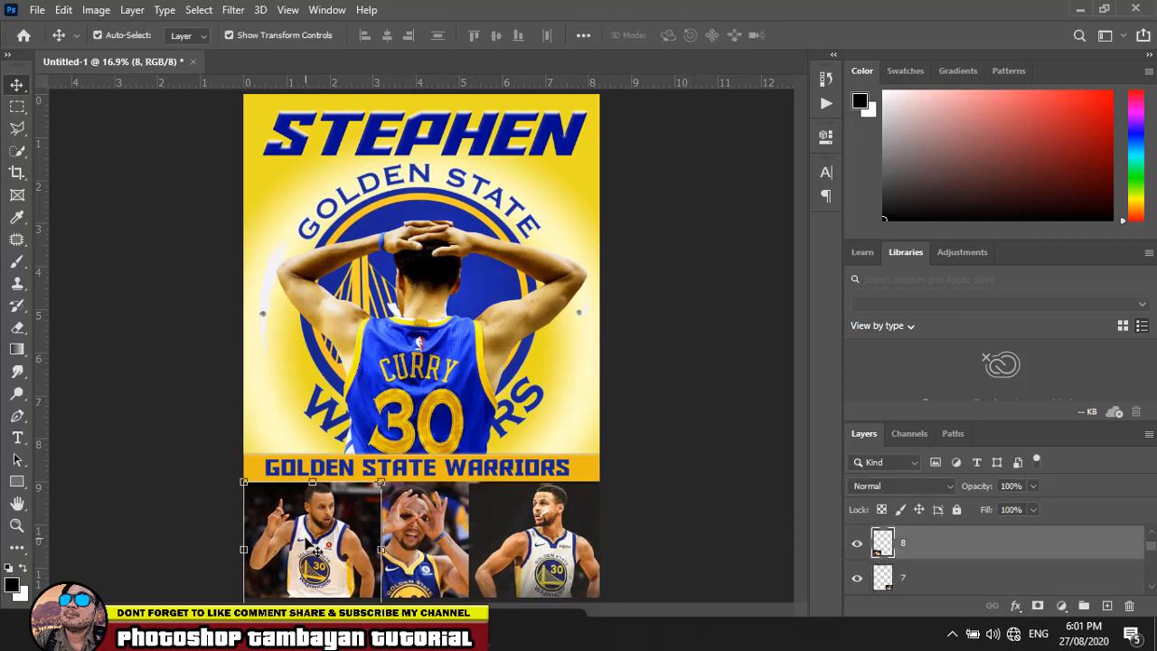
pyautogui.moveTo(243, 482); pyautogui.dragTo(237, 478)
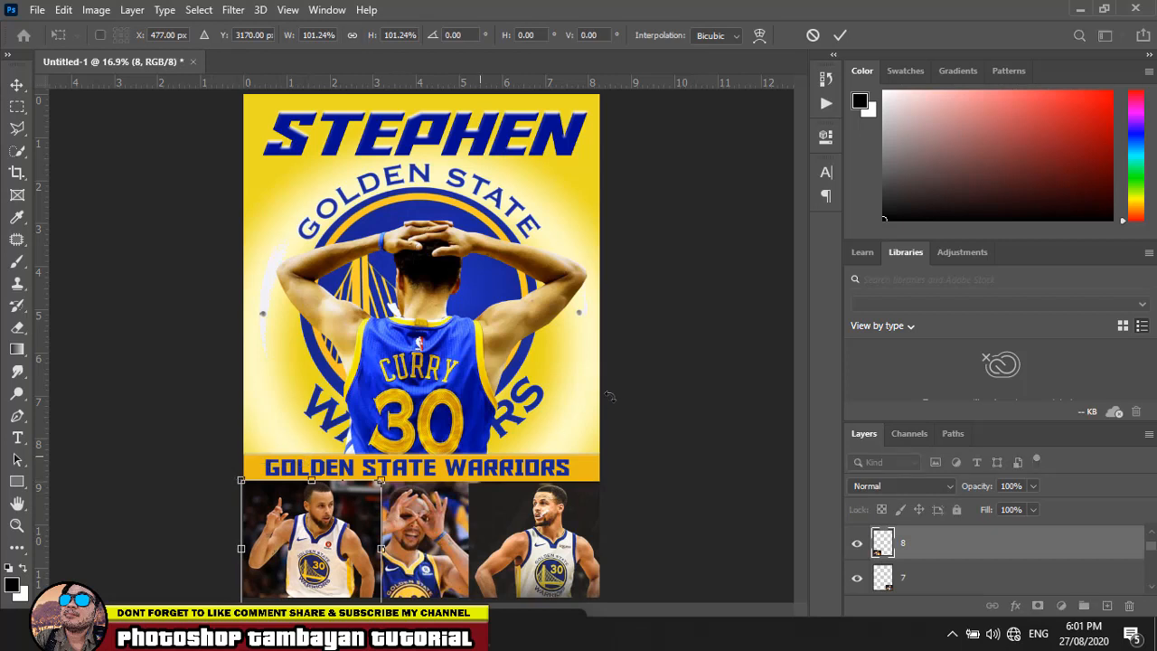
pyautogui.press('Return')
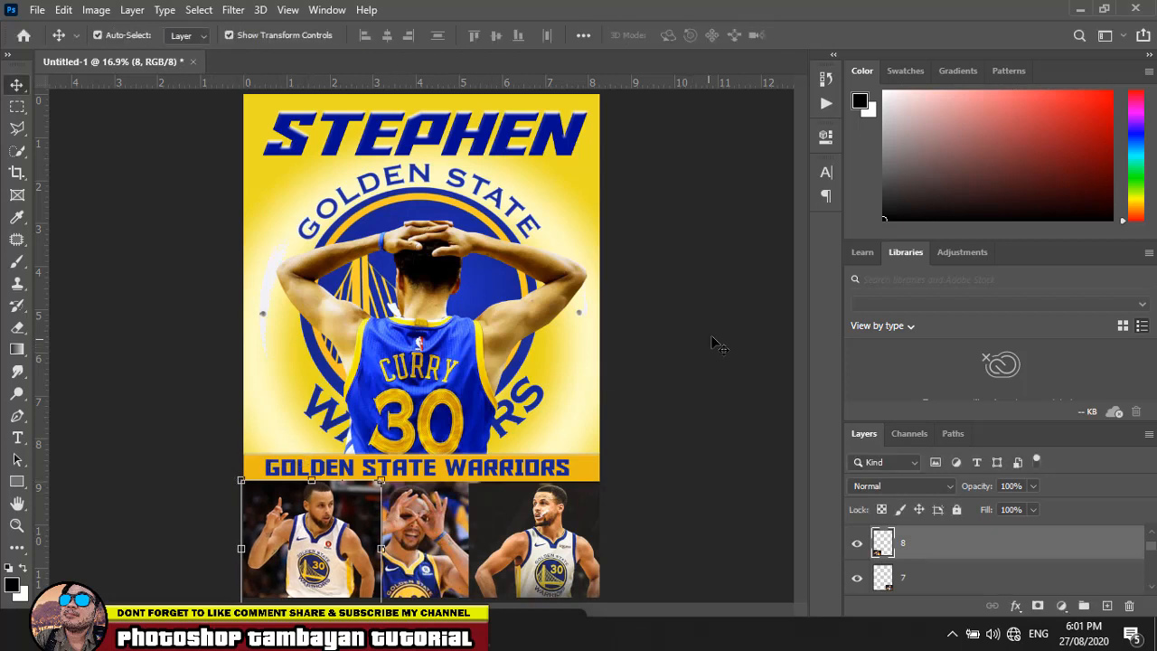
pyautogui.click(714, 344)
pyautogui.click(541, 145)
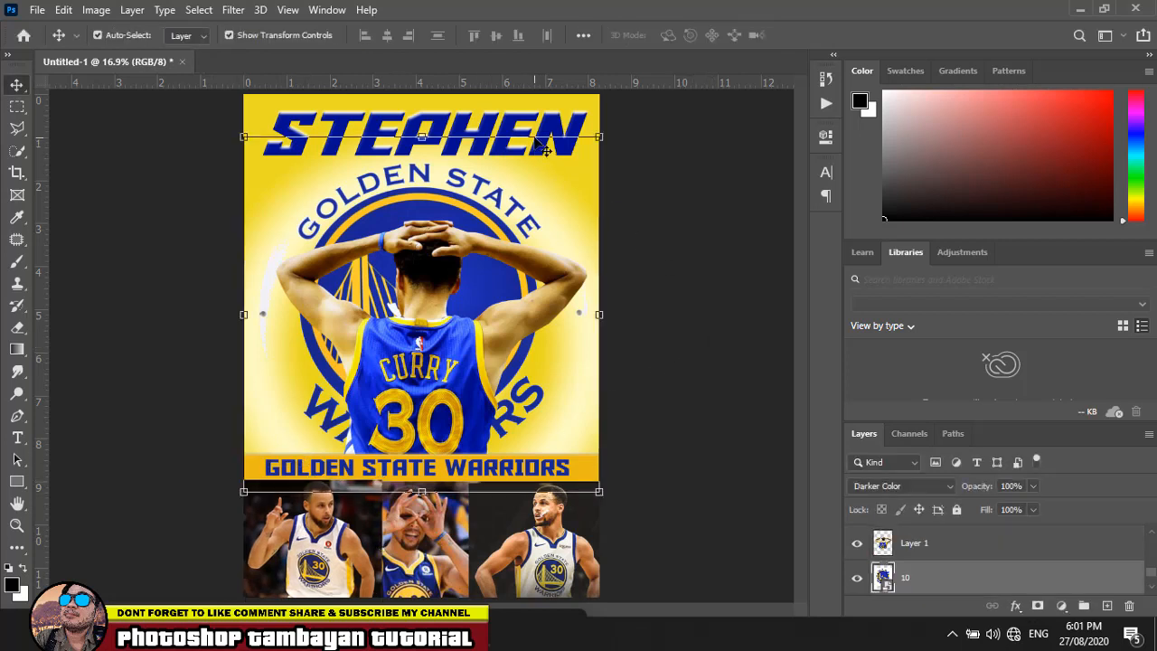
pyautogui.click(692, 217)
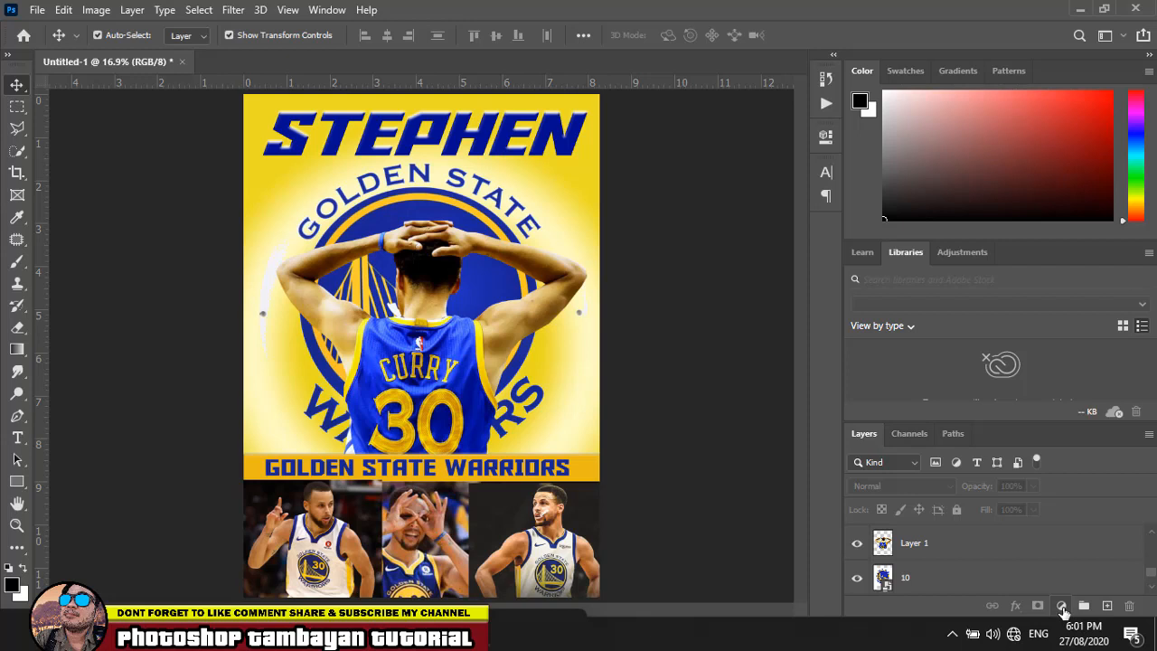
# Step: Add a Color Lookup adjustment layer over the whole poster with the 3D LUT Crisp_Warm.look
pyautogui.click(1062, 606)
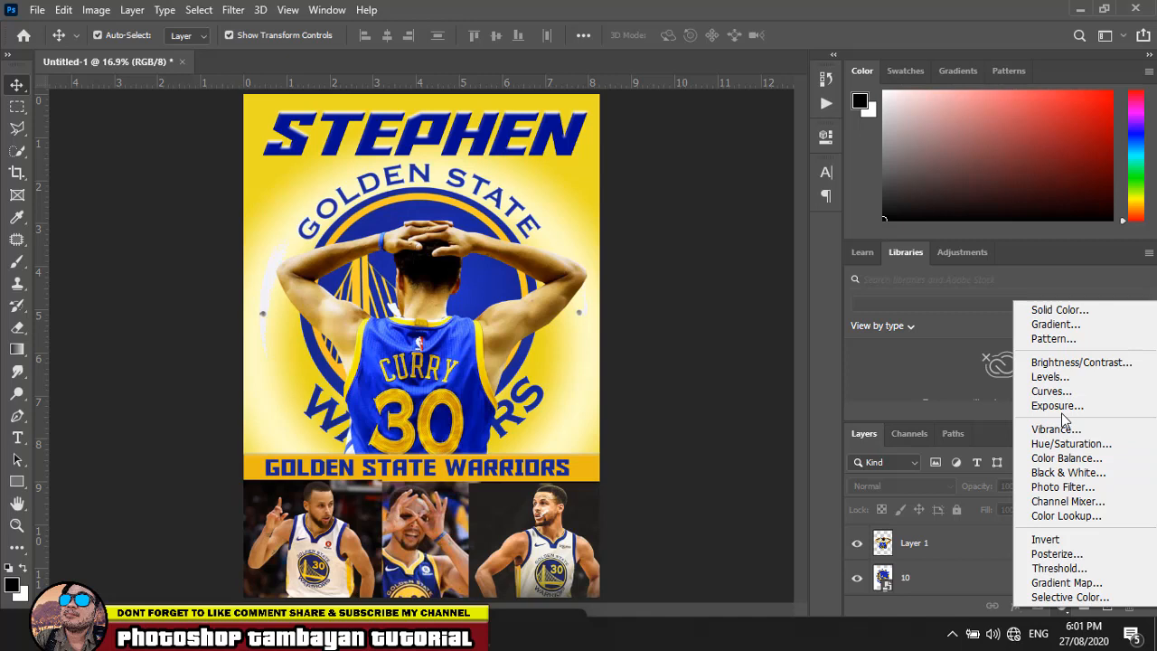
pyautogui.click(1062, 520)
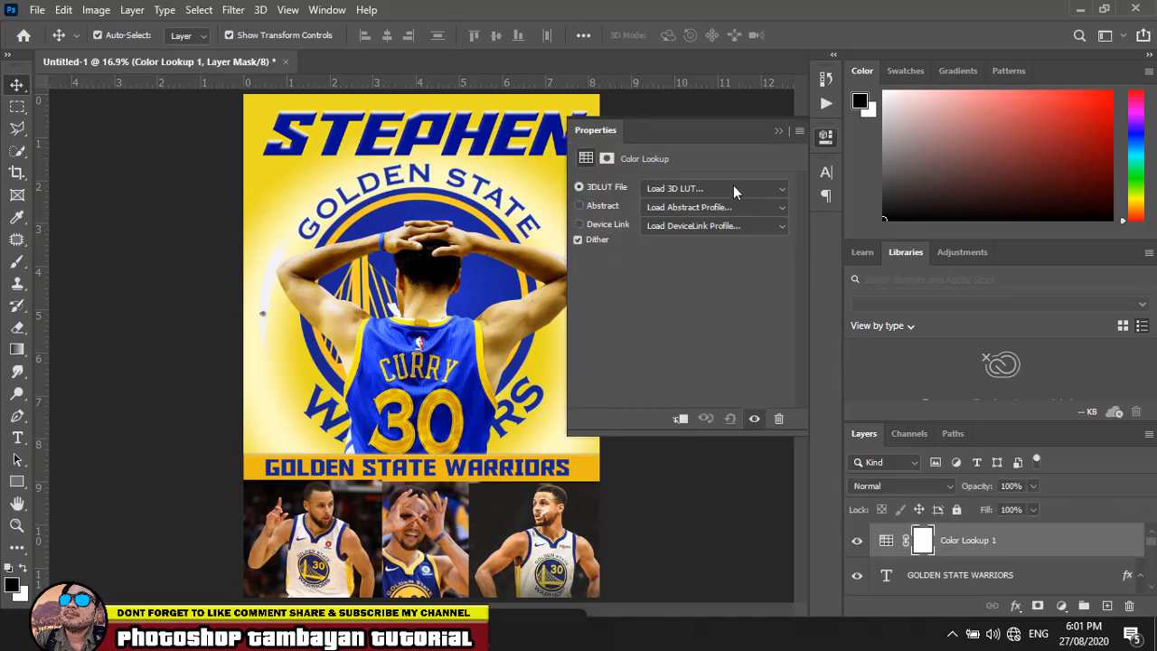
pyautogui.click(733, 185)
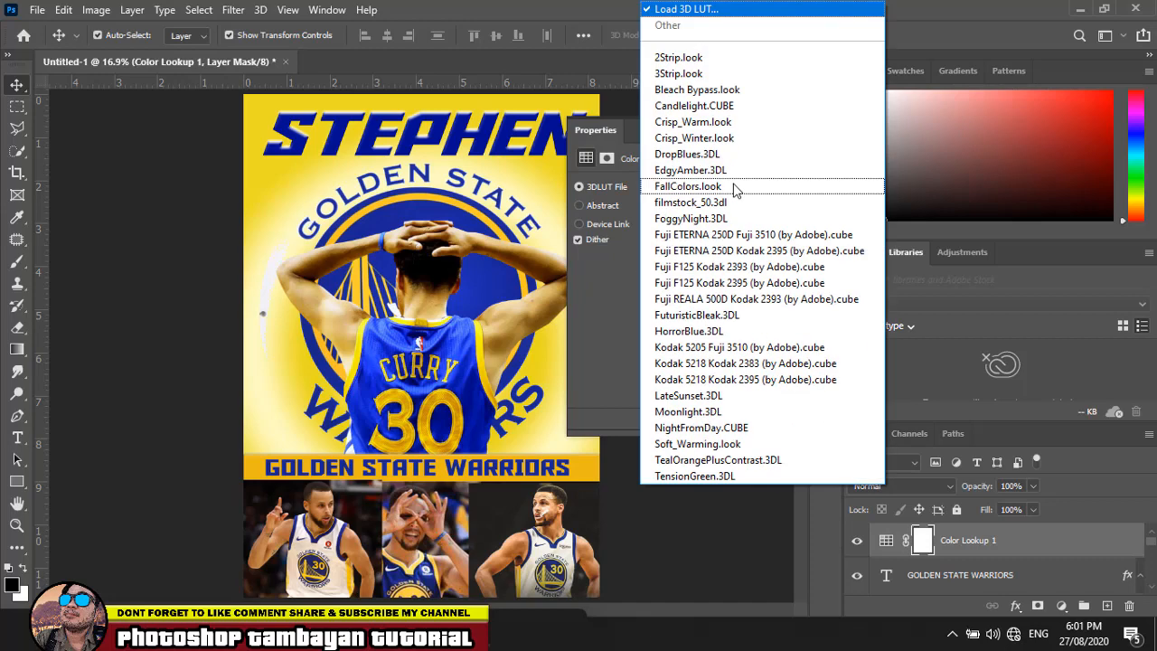
pyautogui.click(705, 121)
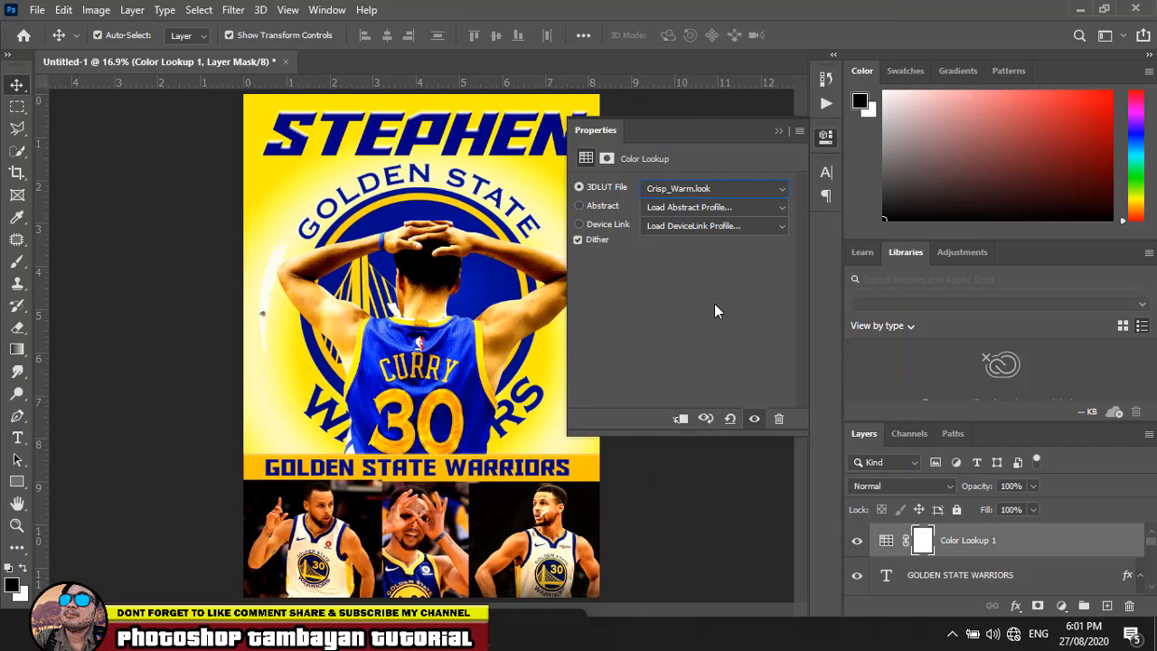
# Step: Try the other 3D LUTs on the Color Lookup layer, settle on TealOrangePlusContrast.3DL, and collapse the adjustment's properties
pyautogui.press('Down')
pyautogui.press('Down')
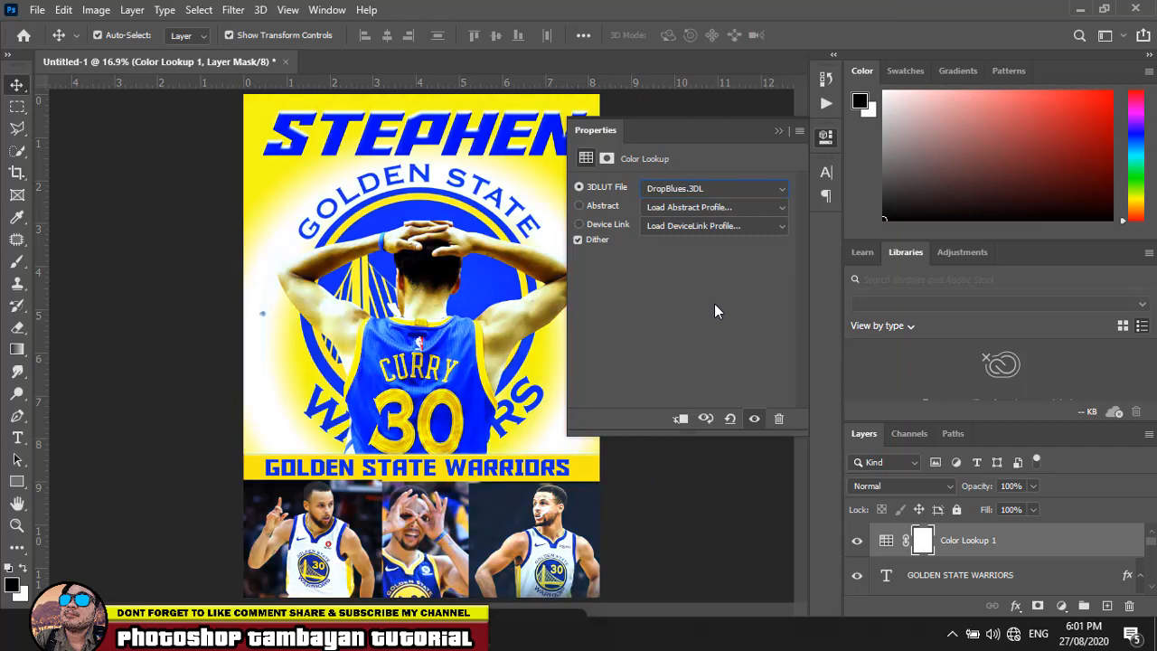
pyautogui.press('Down')
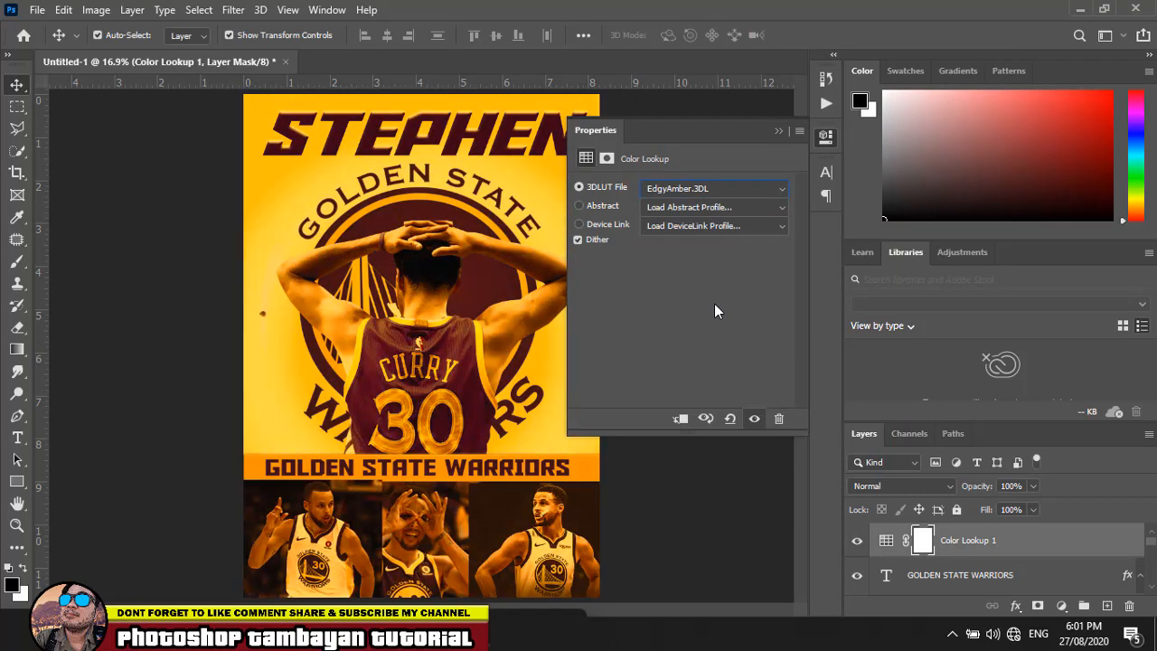
pyautogui.press('Down')
pyautogui.press('Down')
pyautogui.press('Down')
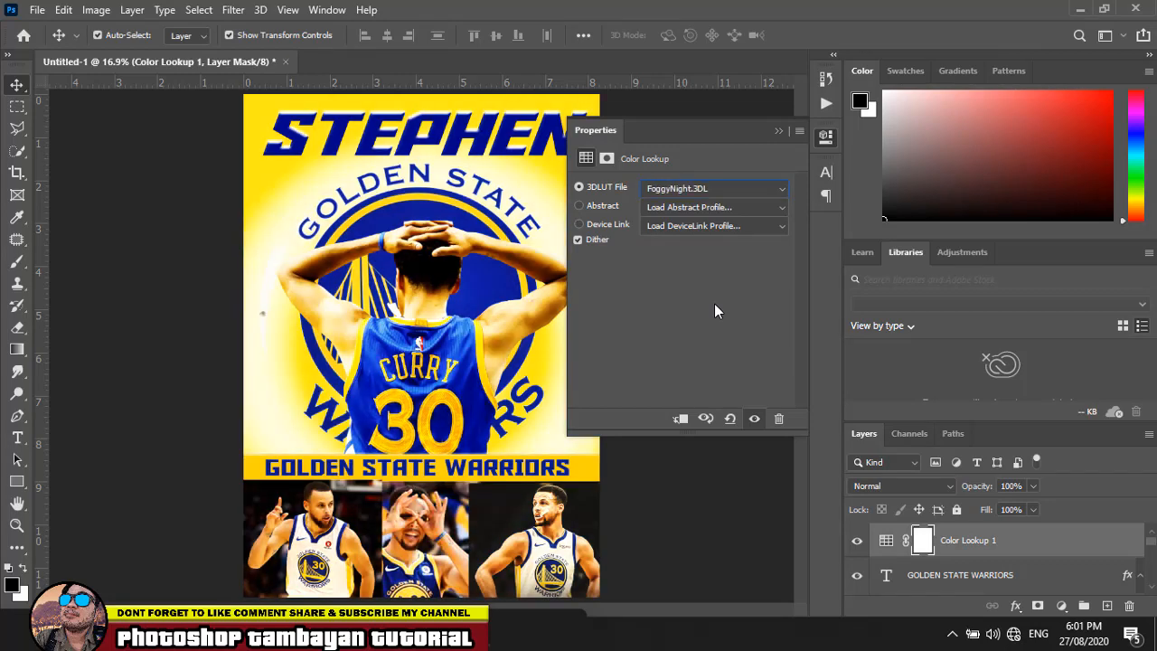
pyautogui.press('Down')
pyautogui.press('Down')
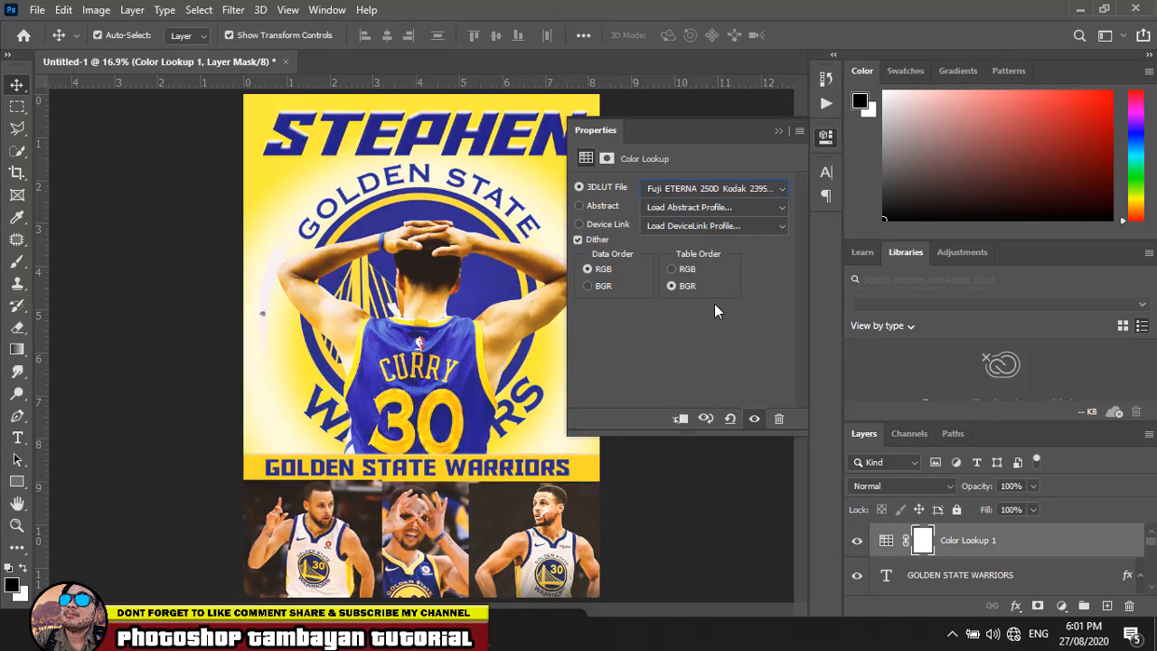
pyautogui.press('Down')
pyautogui.press('Down')
pyautogui.press('Down')
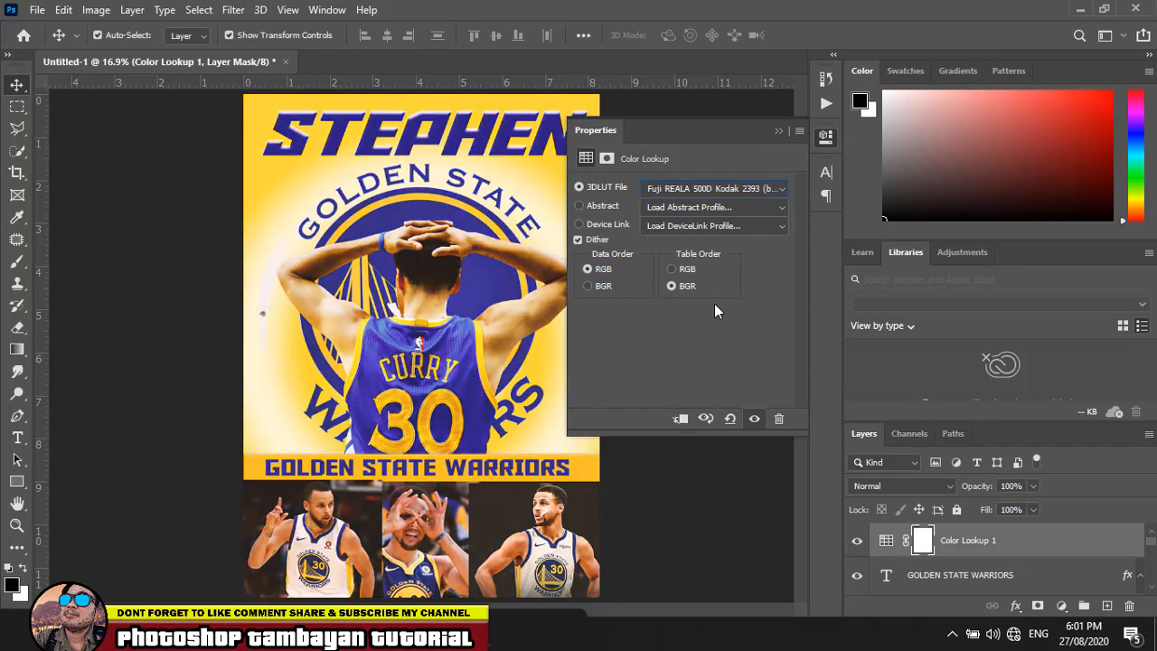
pyautogui.press('Down')
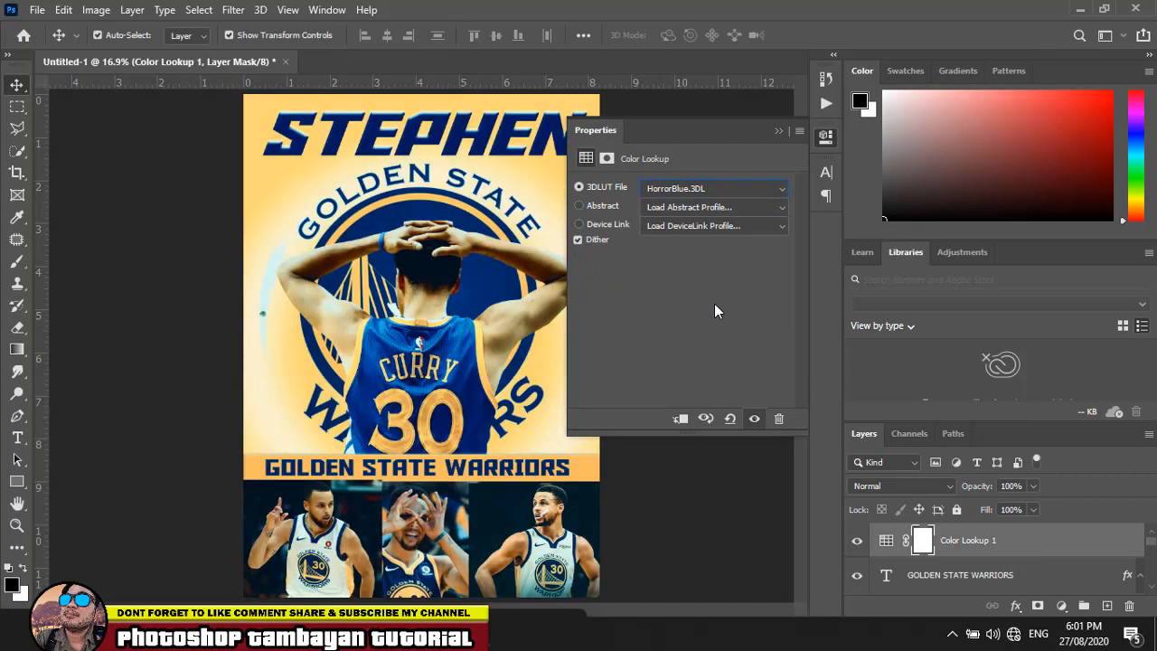
pyautogui.press('Down')
pyautogui.press('Down')
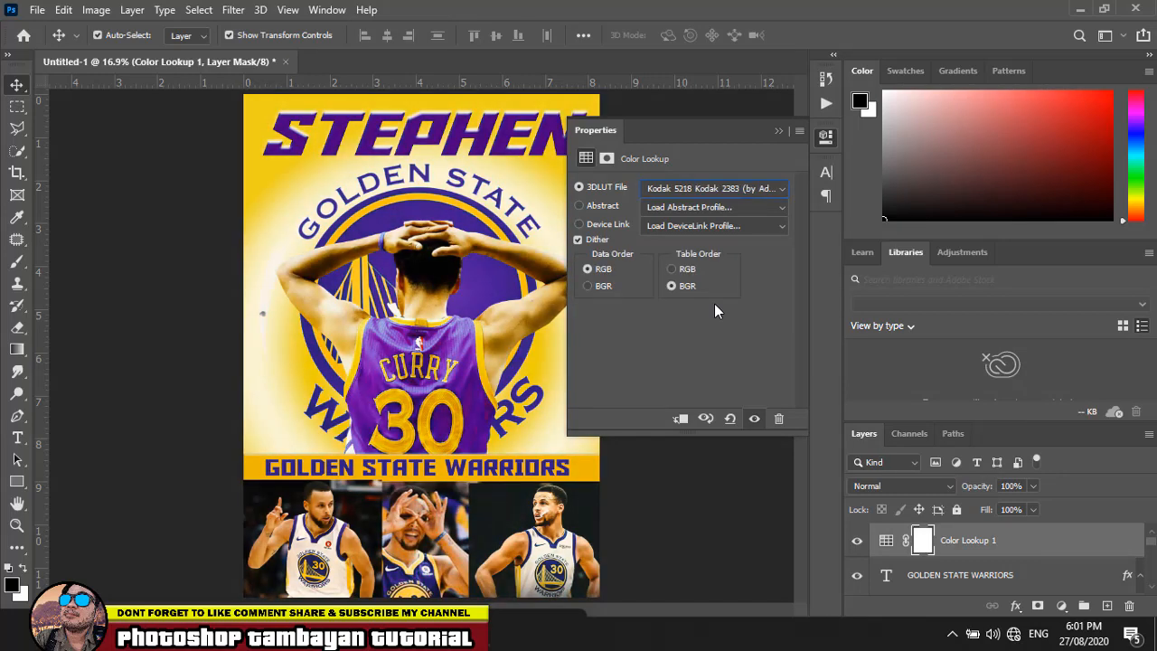
pyautogui.press('Down')
pyautogui.press('Down')
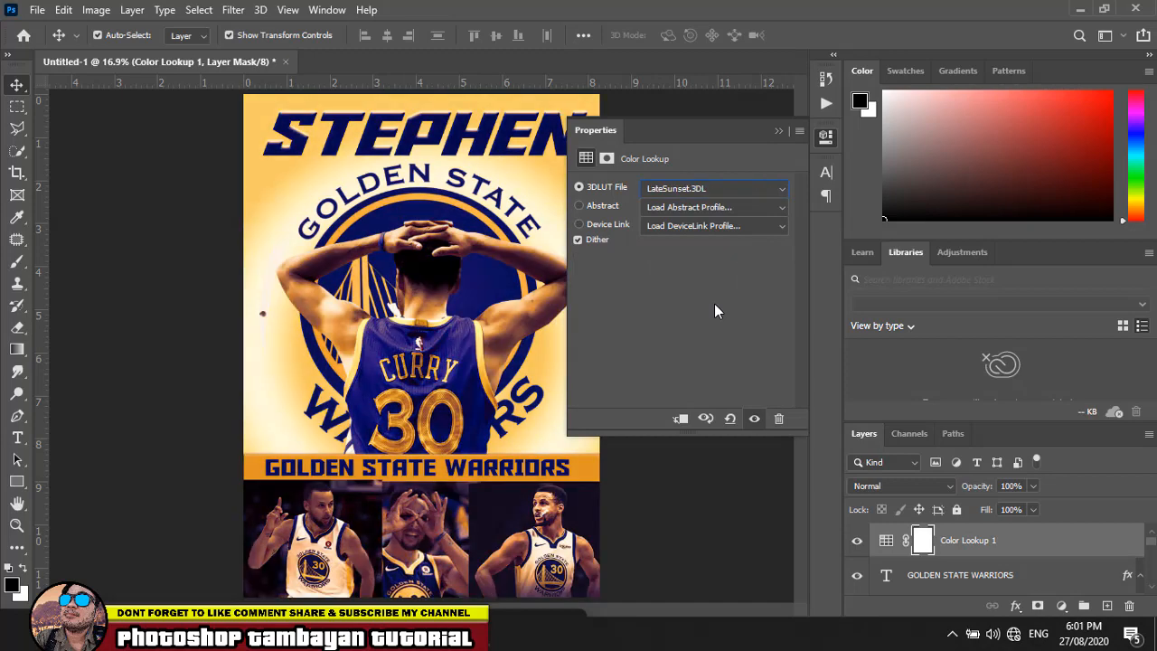
pyautogui.press('Down')
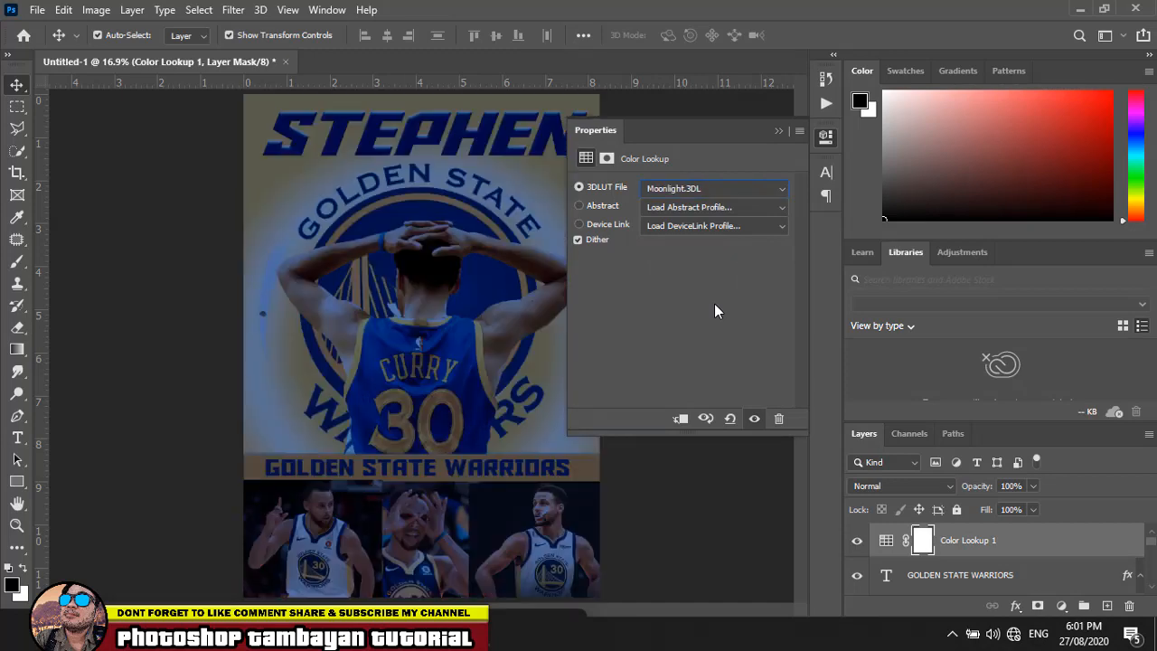
pyautogui.press('Down')
pyautogui.press('Down')
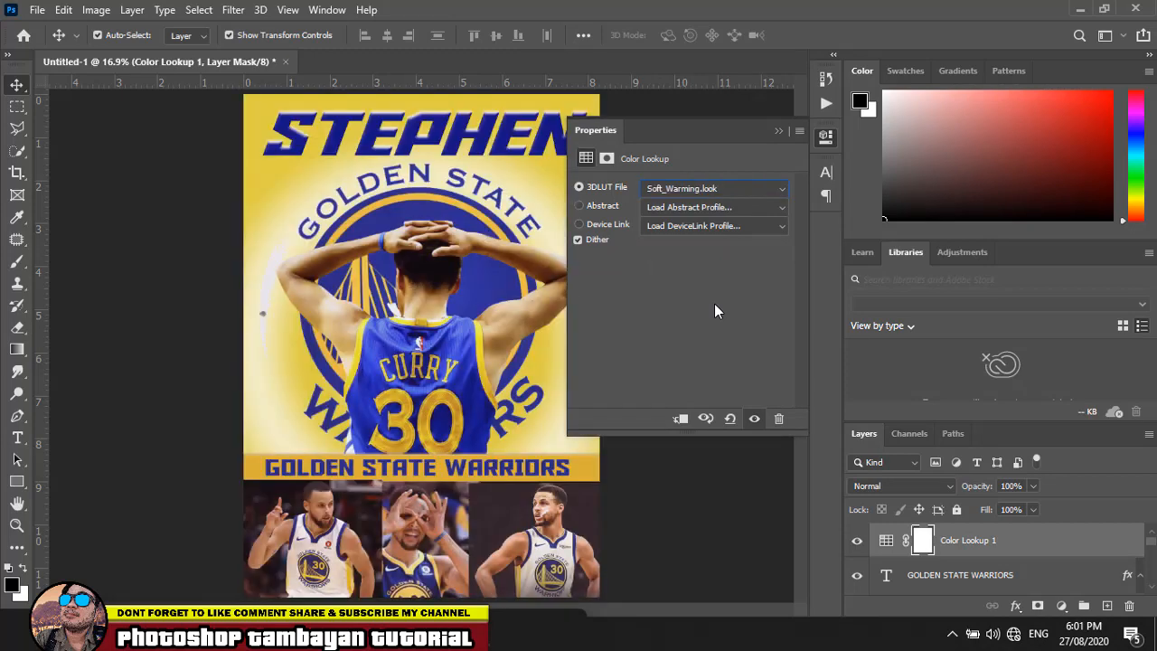
pyautogui.press('Down')
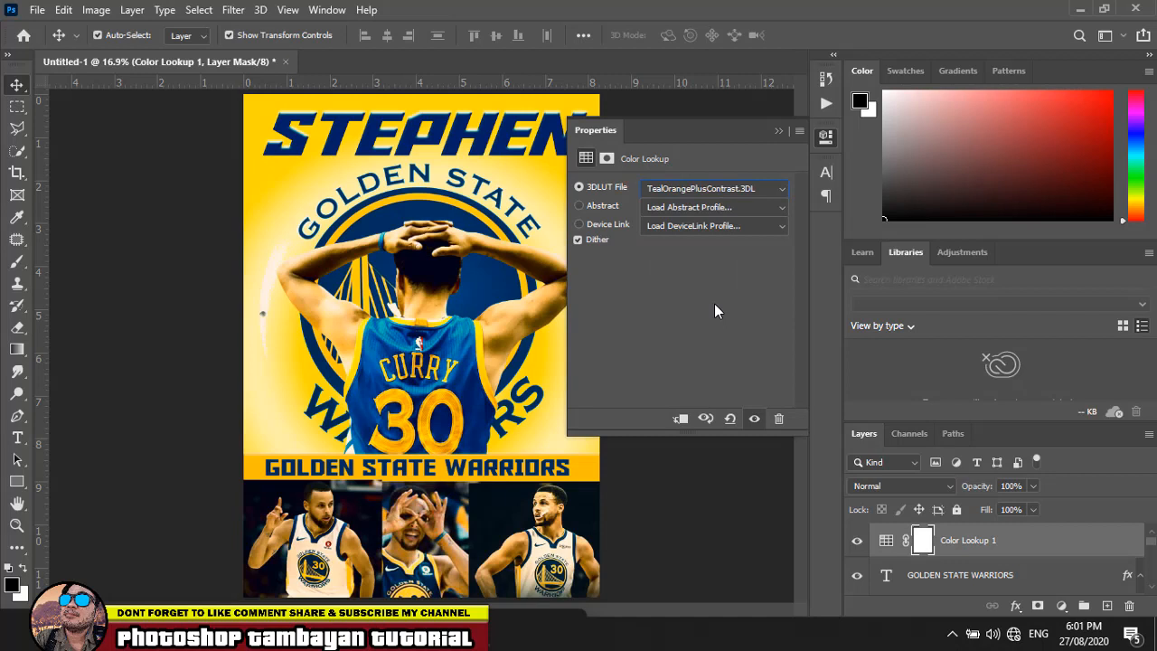
pyautogui.press('Down')
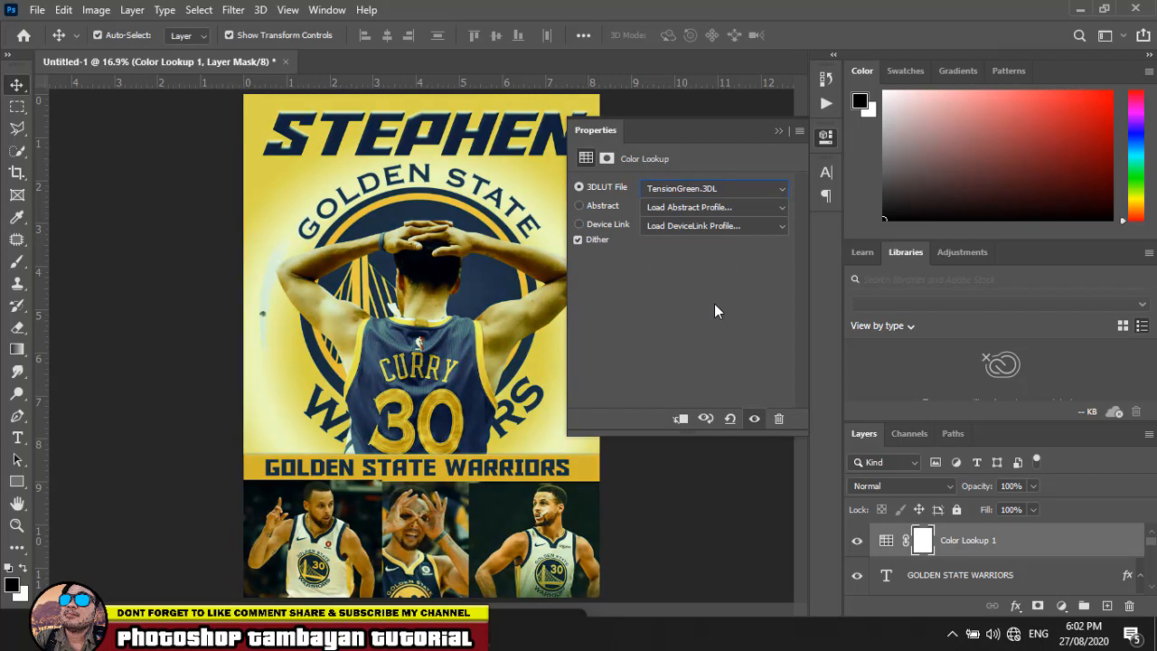
pyautogui.press('Up')
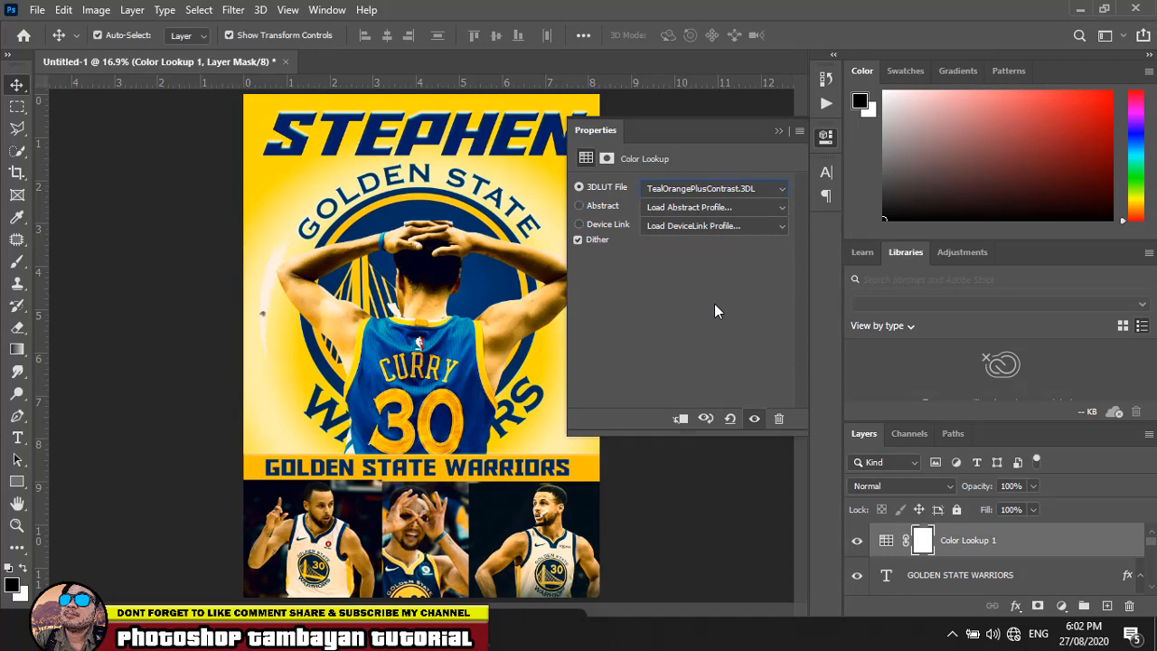
pyautogui.click(777, 132)
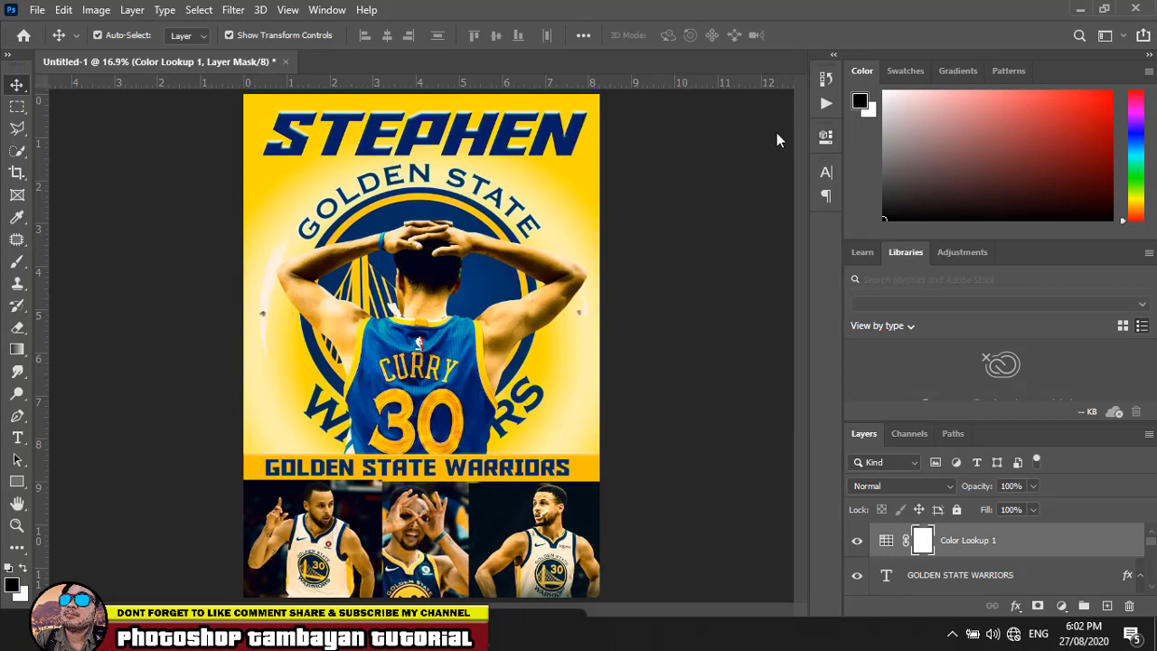
# Step: Select the cut-out player and nudge it slightly downward so its lower edge meets the golden bar without a gap
pyautogui.click(504, 328)
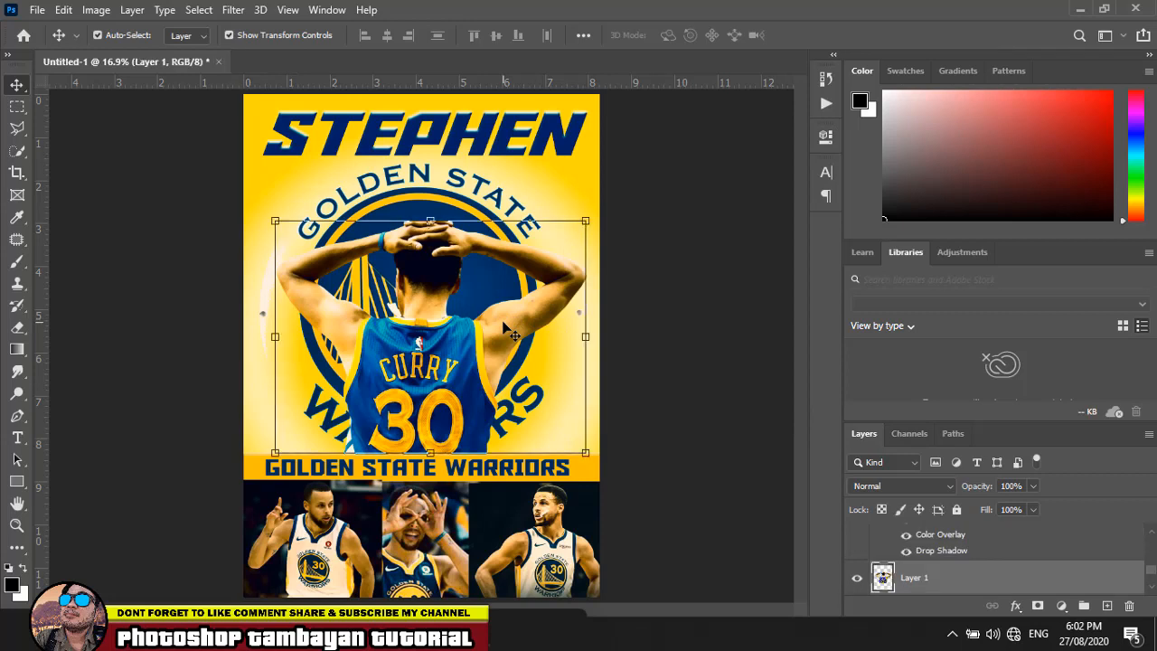
pyautogui.press('Up')
pyautogui.press('Up')
pyautogui.press('Up')
pyautogui.press('Up')
pyautogui.press('Up')
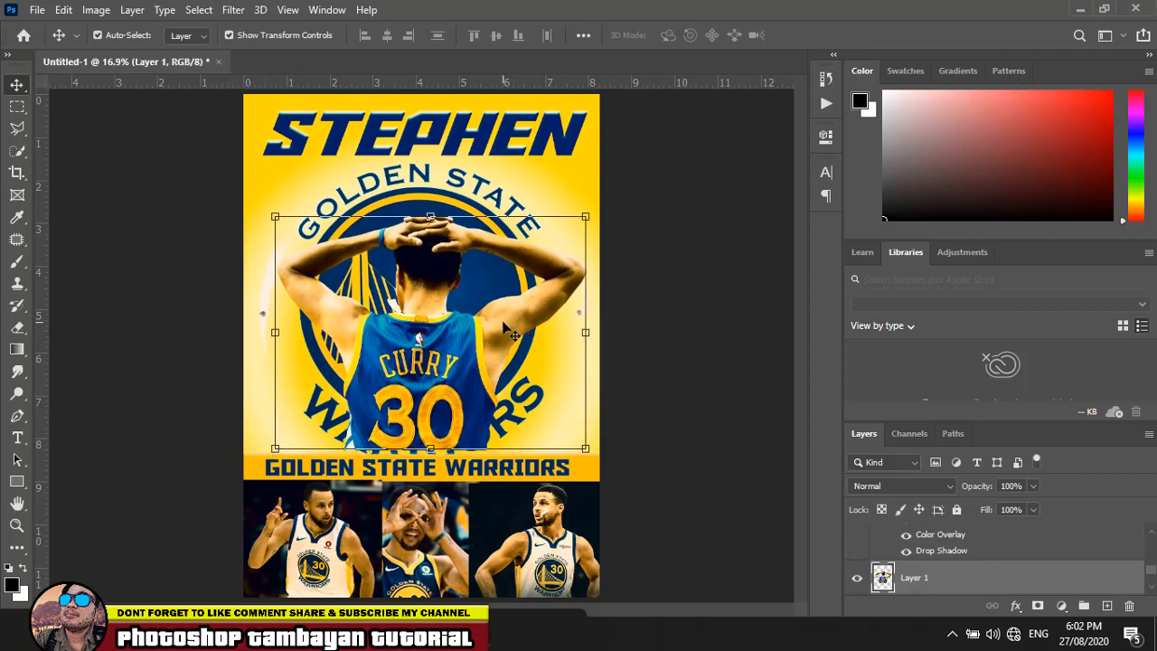
pyautogui.press('Down')
pyautogui.press('Down')
pyautogui.press('Down')
pyautogui.press('Down')
pyautogui.press('Down')
pyautogui.press('Down')
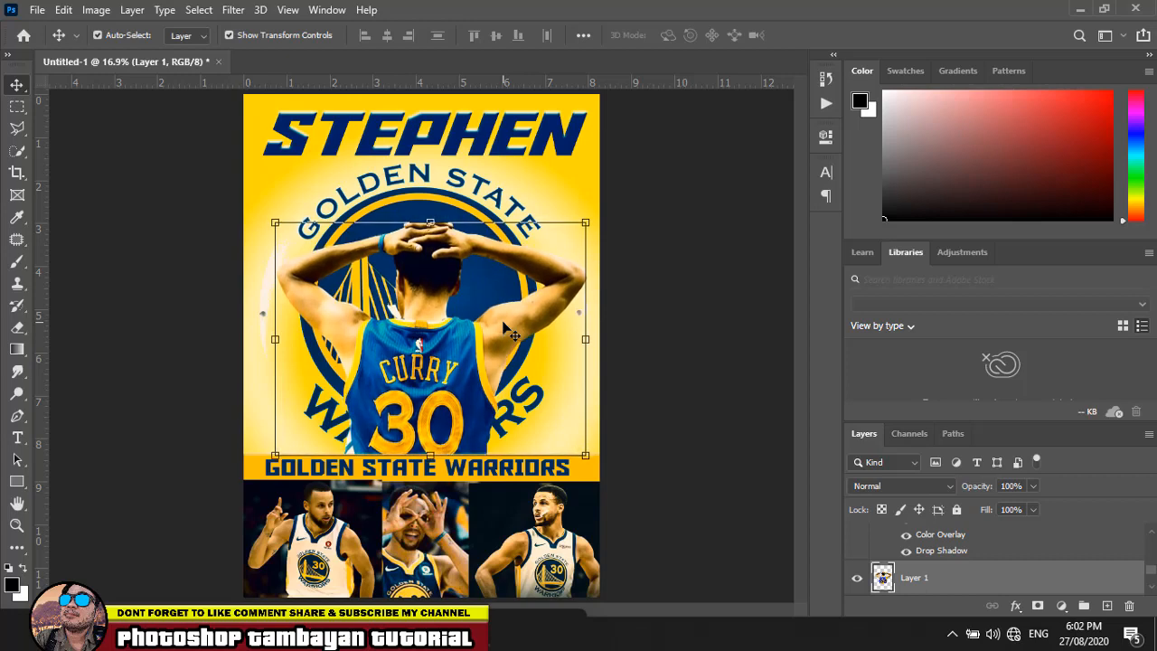
pyautogui.press('Down')
pyautogui.press('Down')
pyautogui.press('Down')
pyautogui.press('Down')
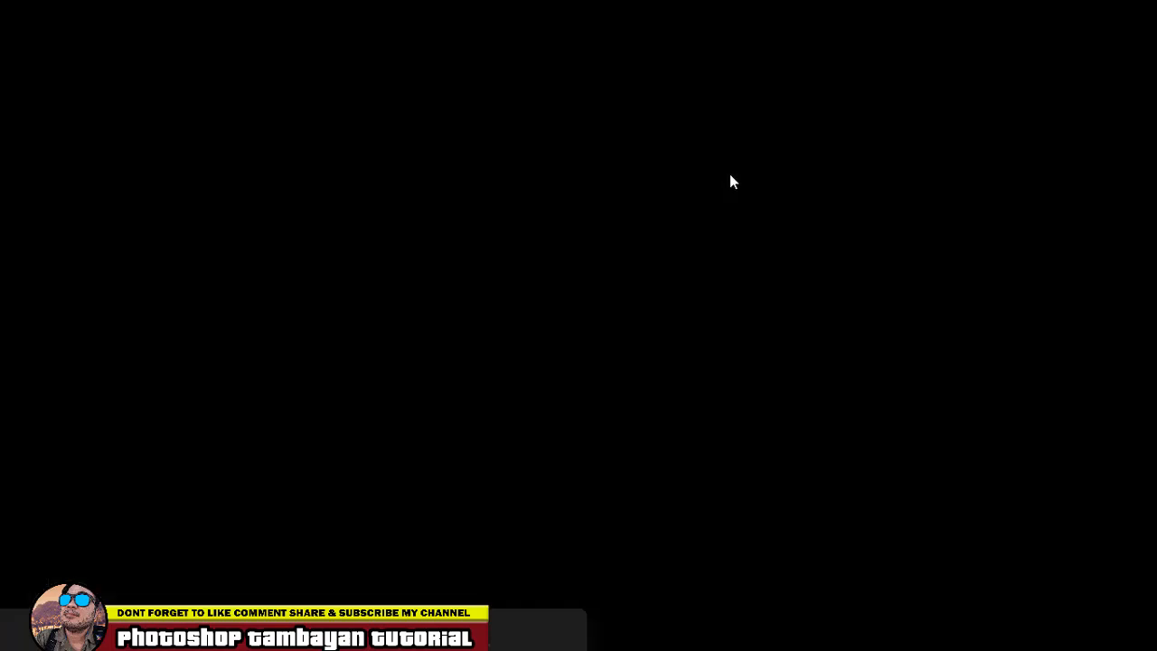